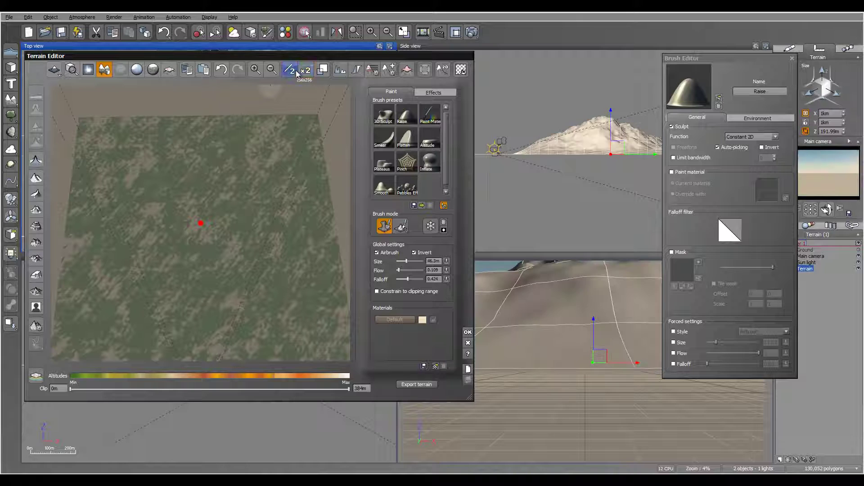
- Increase the terrain resolution to 2048x2048 and load CR1height.tif as the picture in the terrain data import
left_click(304, 72)
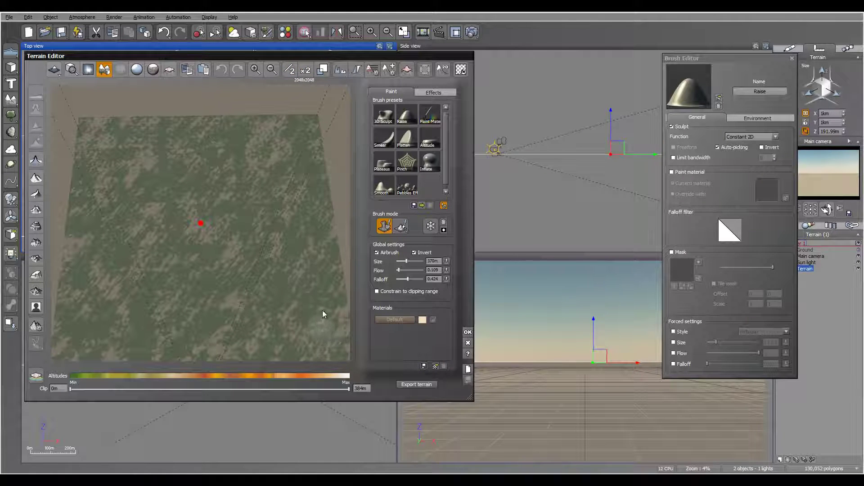
left_click(36, 308)
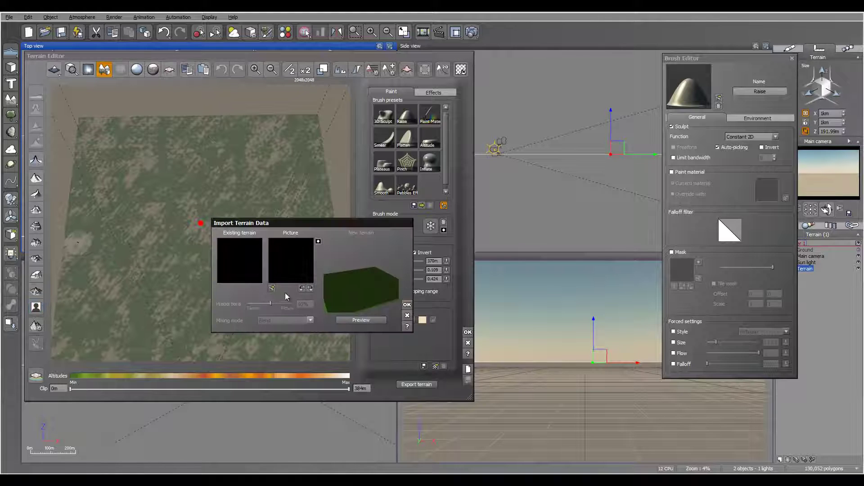
left_click(303, 288)
left_click(439, 400)
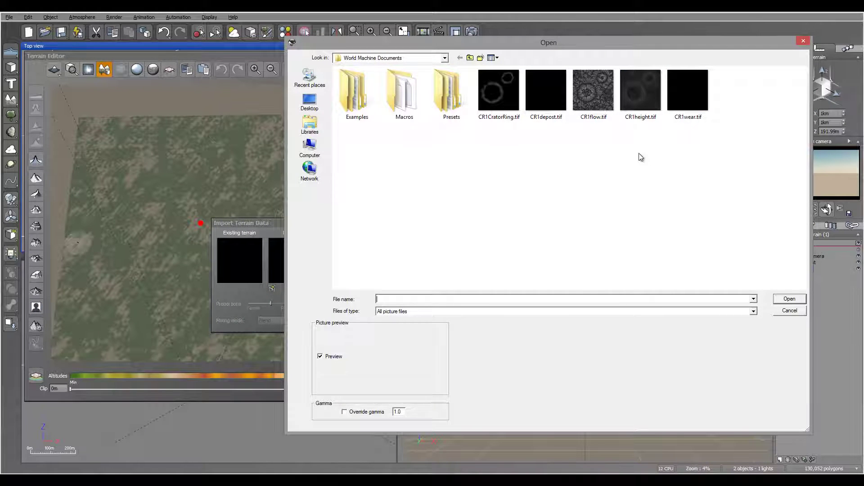
left_click(650, 110)
left_click(791, 299)
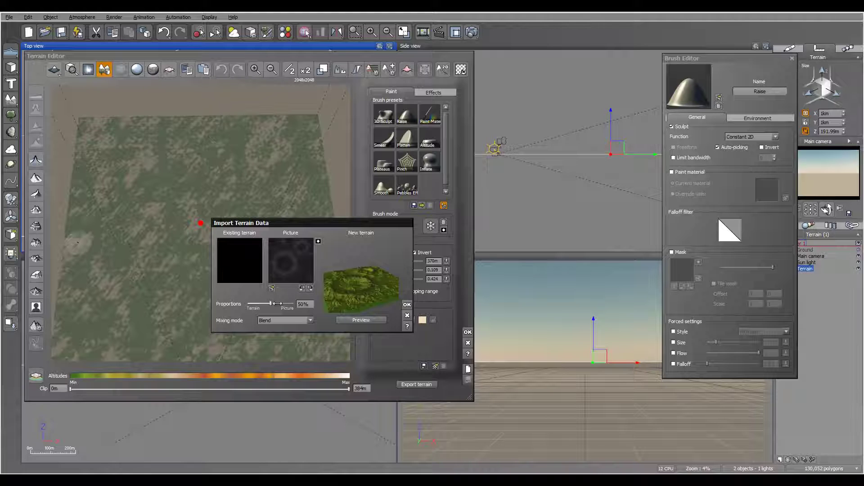
- Adjust the proportions between existing terrain and picture, apply the height map import, and accept the edited terrain
mouse_move(286, 304)
left_mouse_down()
mouse_move(293, 304)
mouse_move(274, 303)
left_mouse_up()
key("Return")
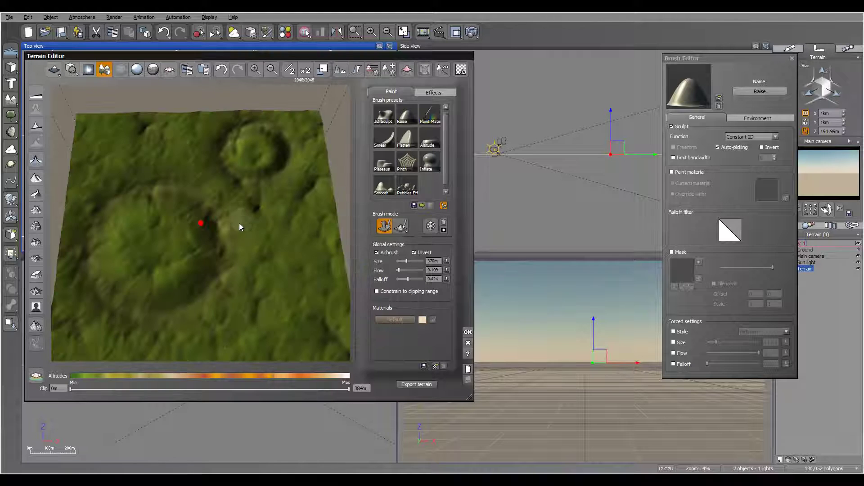
left_click_drag(239, 223, 443, 356)
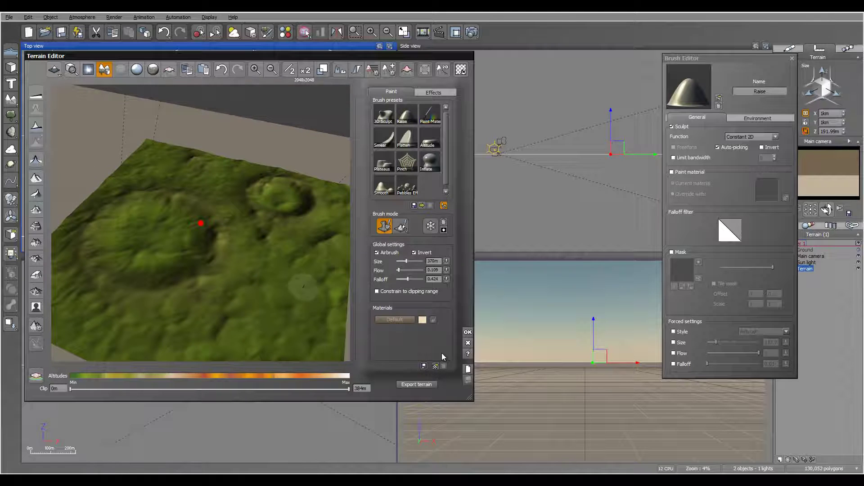
left_click(468, 332)
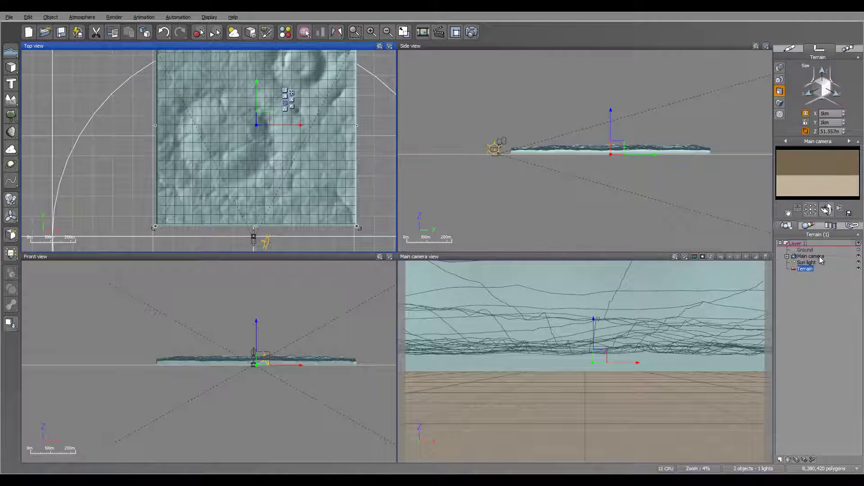
- Move the main camera back and up from the terrain, to about Y -218 m and Z 183 m
left_click(810, 256)
left_click(565, 160)
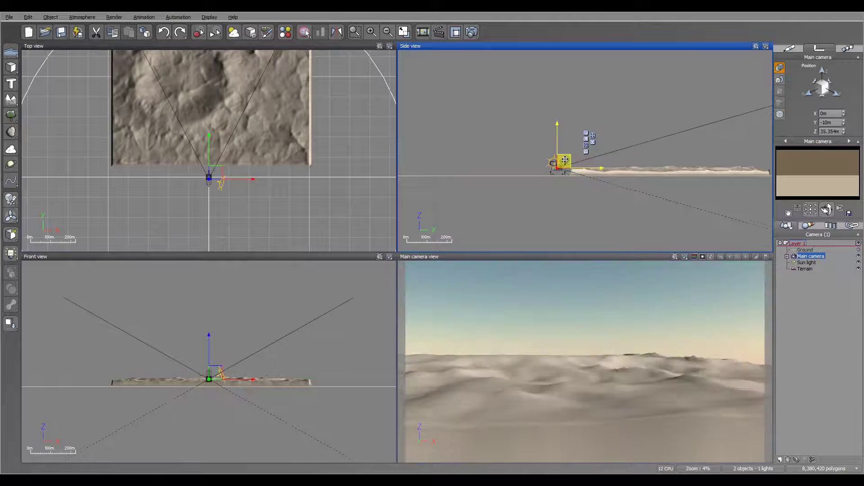
left_click_drag(565, 160, 523, 143)
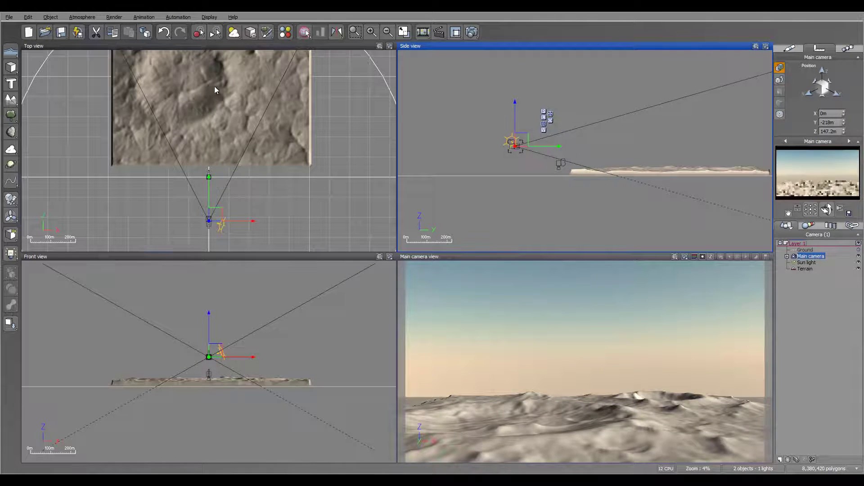
scroll(239, 132, "down", 5)
left_click(249, 124)
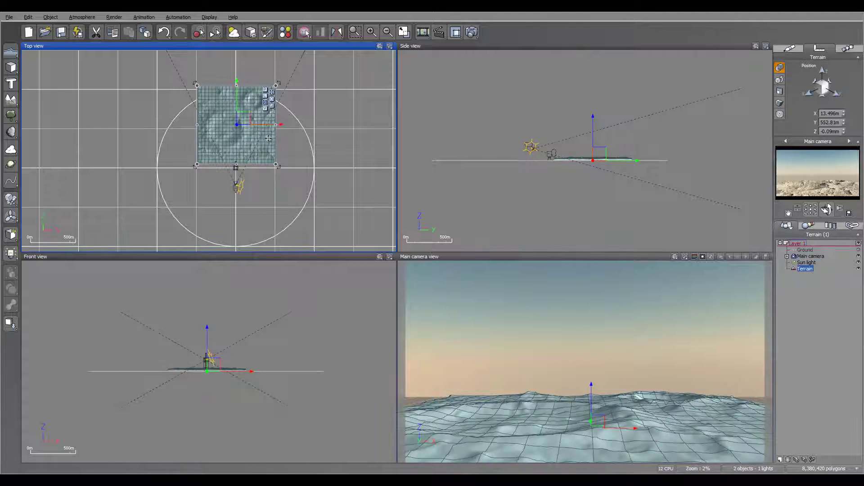
left_click(816, 256)
scroll(591, 154, "up", 2)
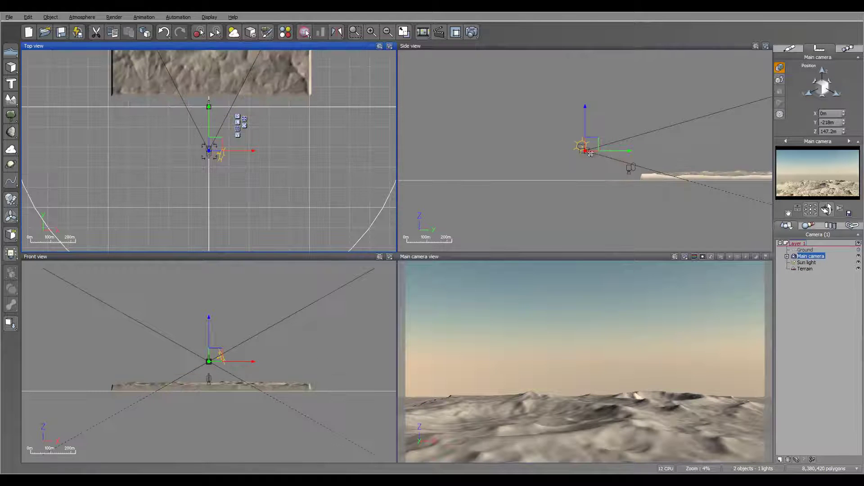
left_click_drag(592, 151, 592, 145)
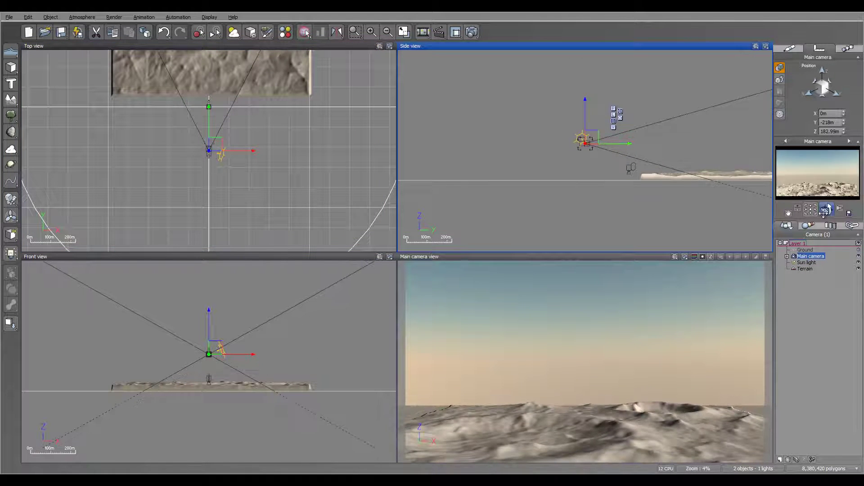
- Tilt the main camera down toward the craters and reposition it at about Y -214 m and Z 248 m
left_click_drag(827, 209, 827, 217)
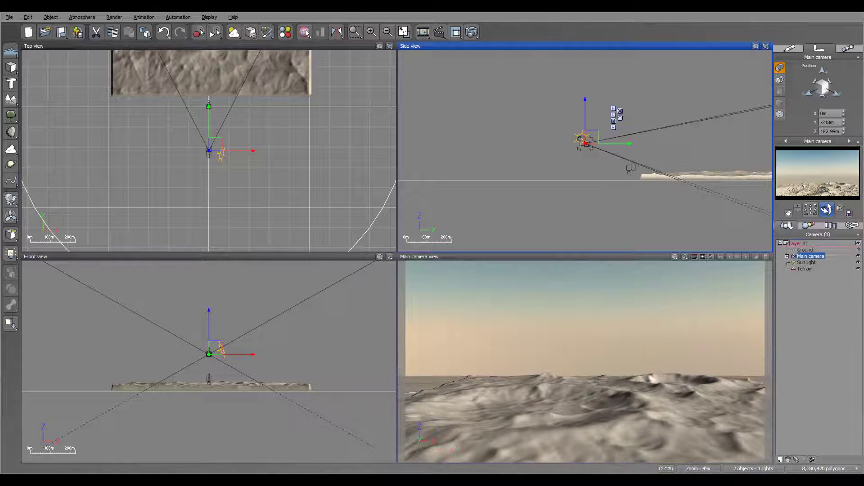
left_click_drag(592, 137, 598, 131)
left_click_drag(810, 209, 810, 205)
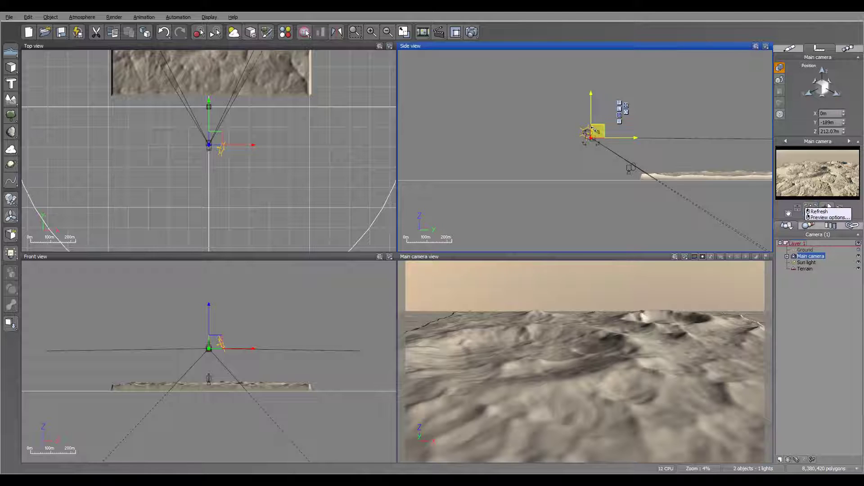
left_click_drag(596, 131, 592, 124)
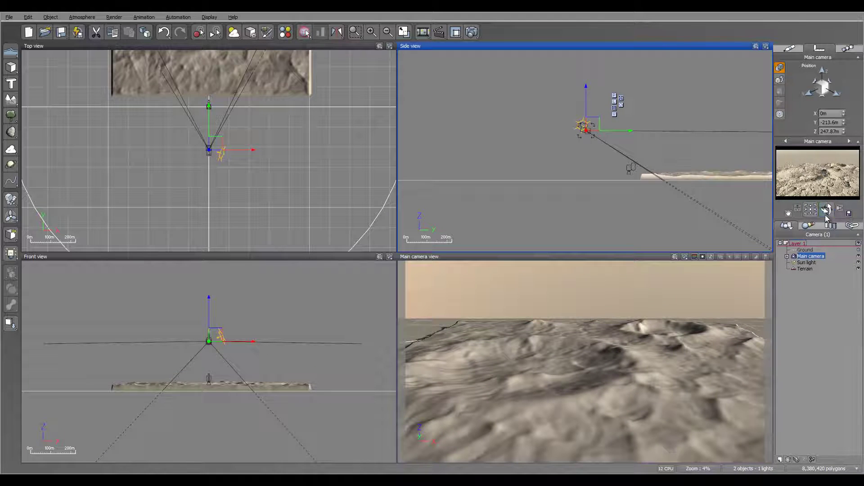
left_click_drag(826, 212, 824, 207)
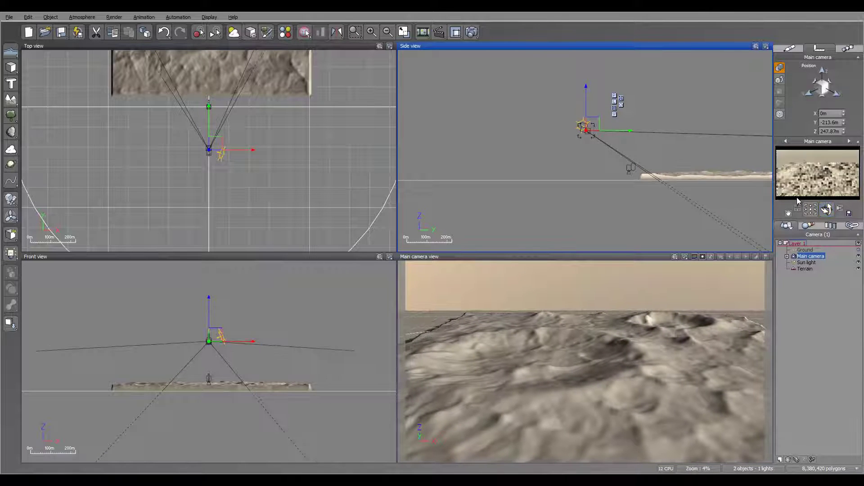
- Open the terrain's material and apply the Sad future color map from the Rocks and Grass collection
left_click(788, 48)
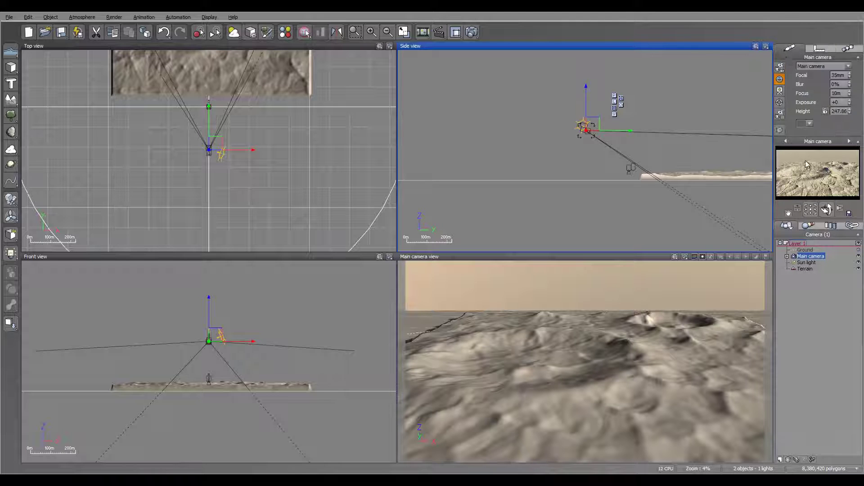
double_click(805, 269)
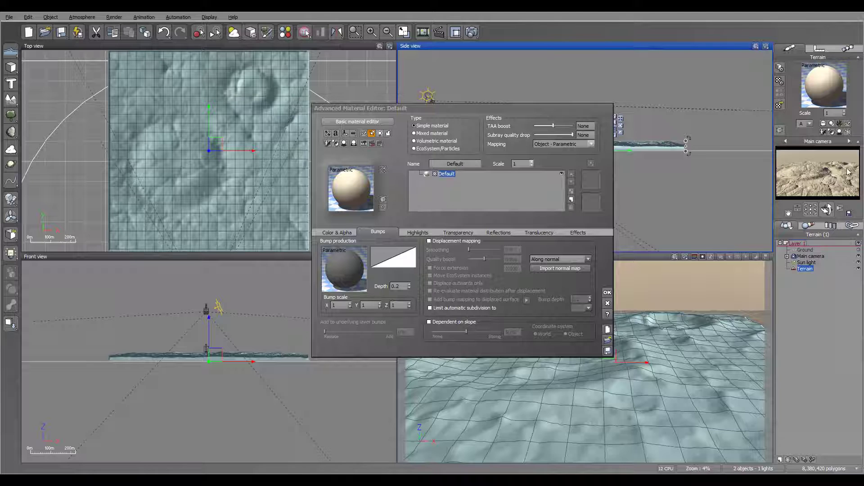
left_click(335, 232)
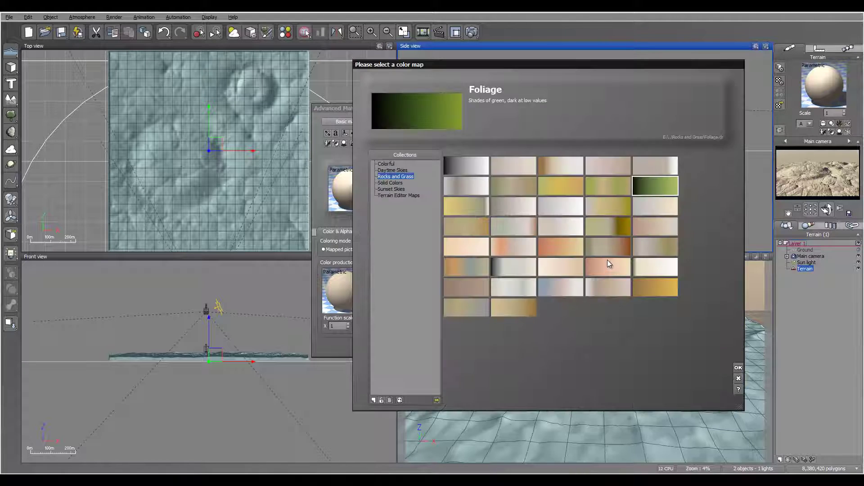
left_click(519, 274)
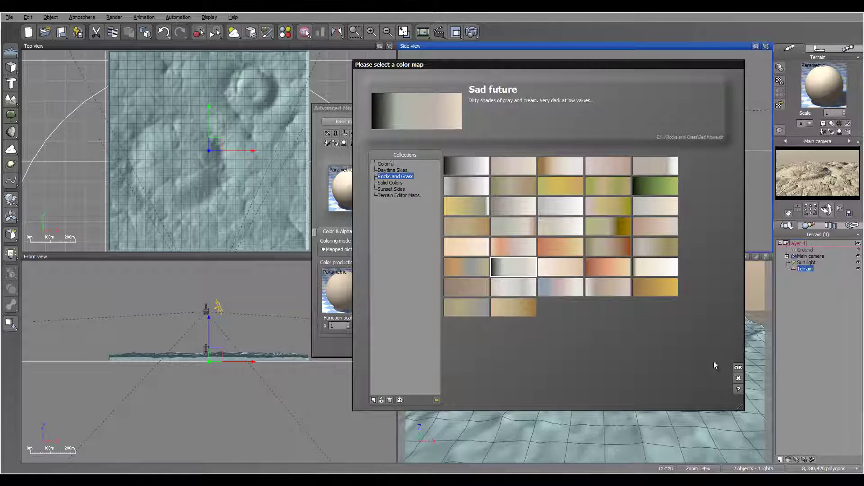
left_click(739, 368)
- Open the material's color production function for editing and replace the constant input node with a Perlin value noise node
right_click(348, 281)
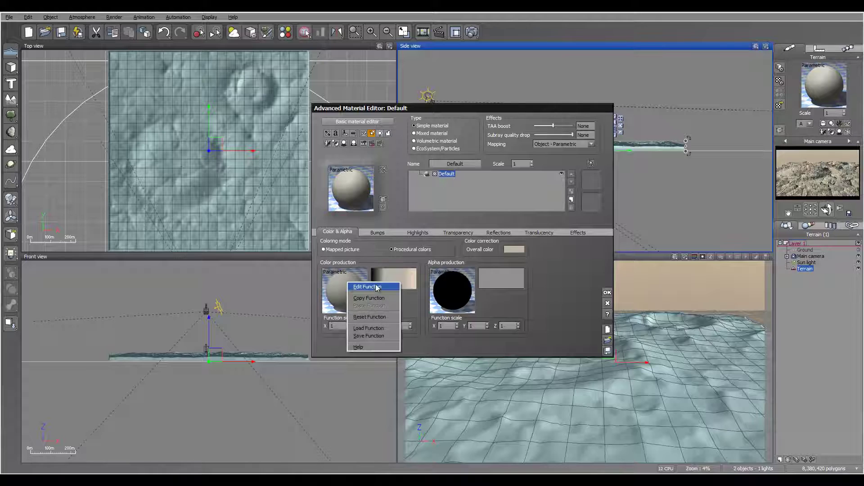
left_click(363, 287)
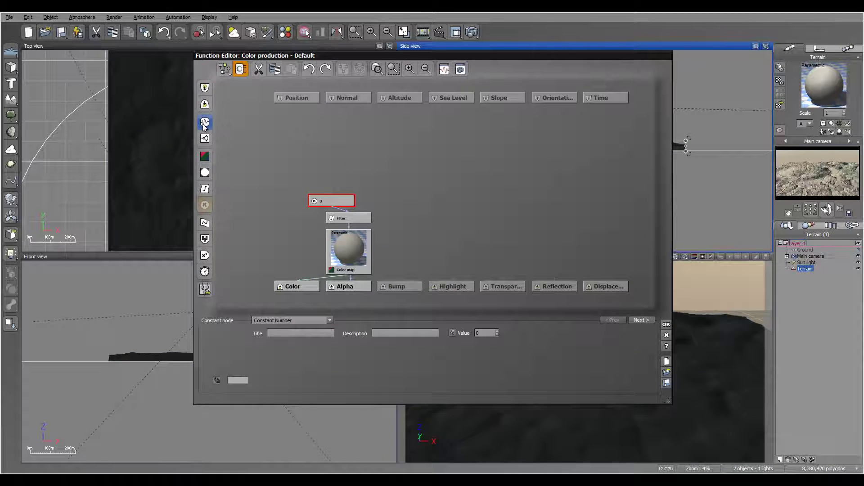
left_click(204, 124)
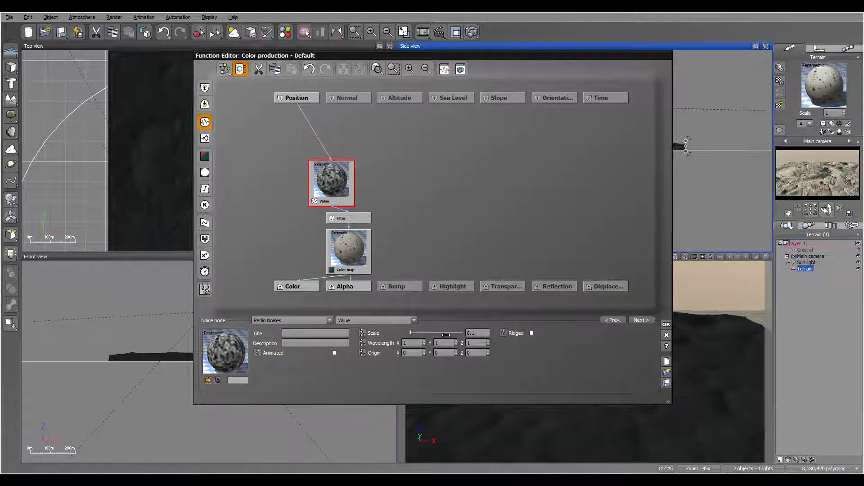
- Try to set the noise node's X and Z wavelengths to 01
left_click(414, 344)
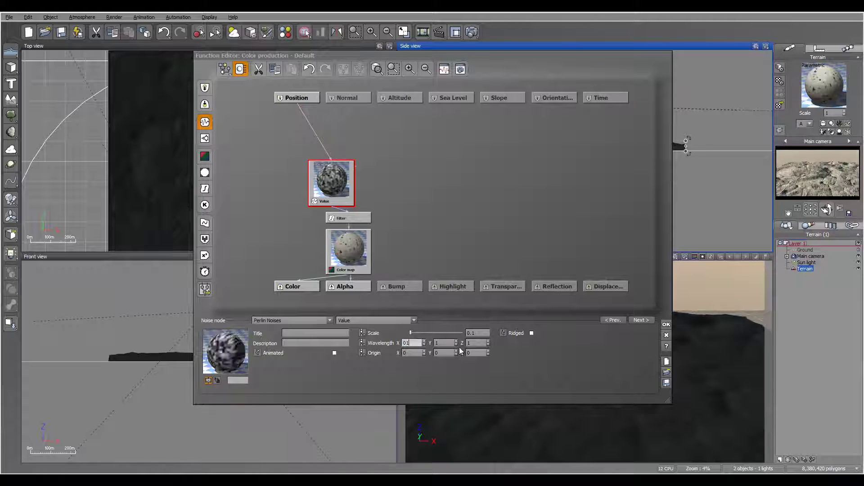
key("Tab")
key("Tab")
type("01")
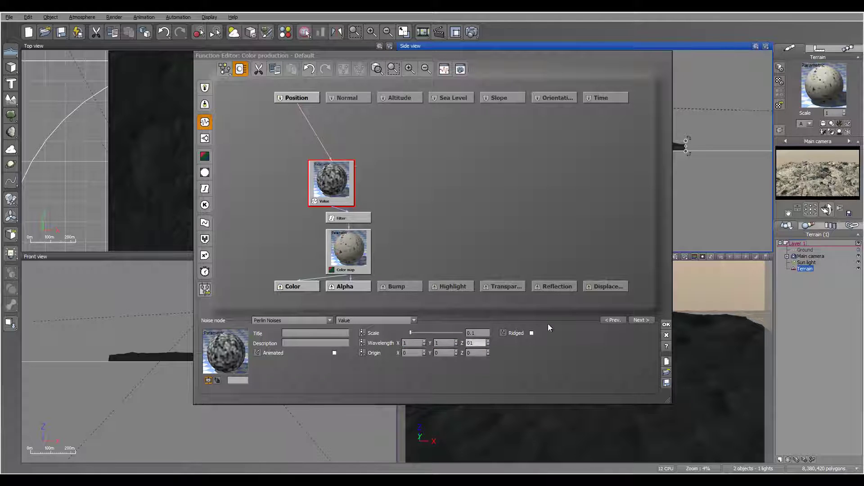
key("Return")
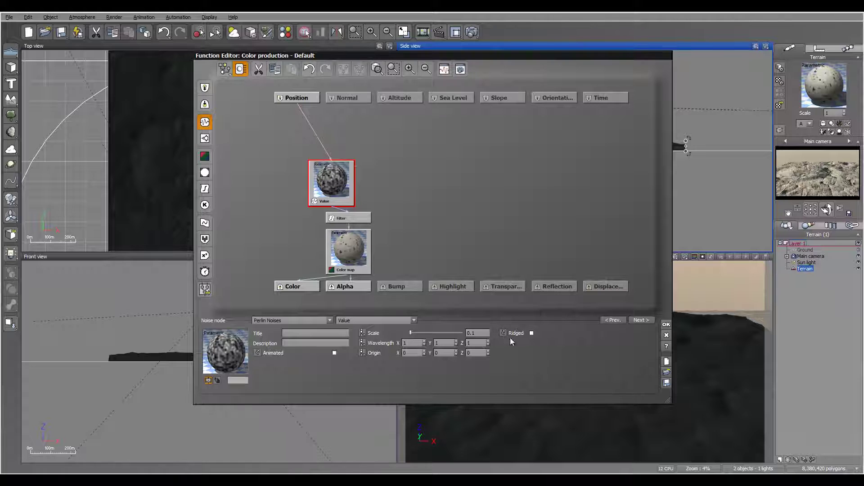
- Rearrange the noise, filter and color map nodes into a column above the Color output
left_click_drag(348, 188, 352, 162)
left_click_drag(348, 270, 313, 270)
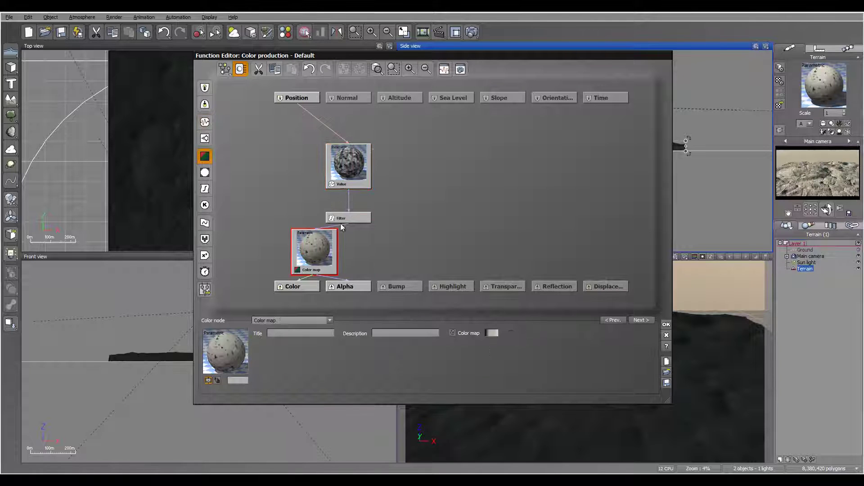
left_click_drag(353, 218, 318, 218)
left_click_drag(349, 176, 331, 177)
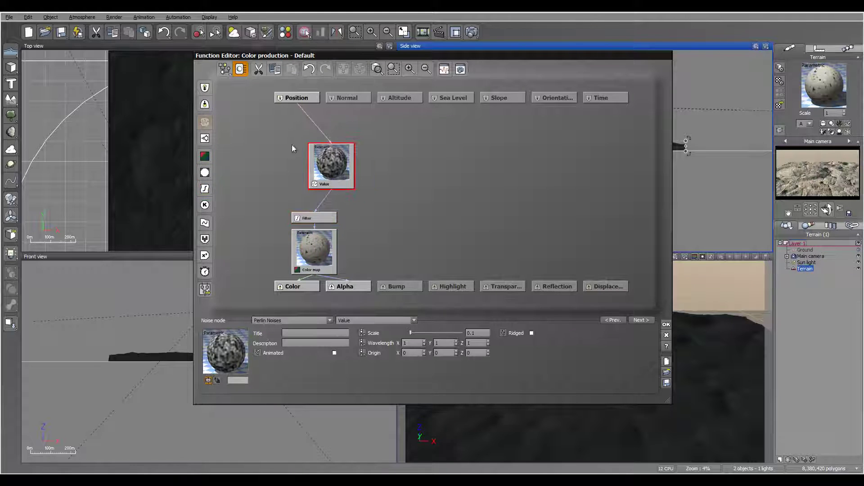
- Replace the value noise node with a fractal node of type Terrain Fractal
left_click(206, 140)
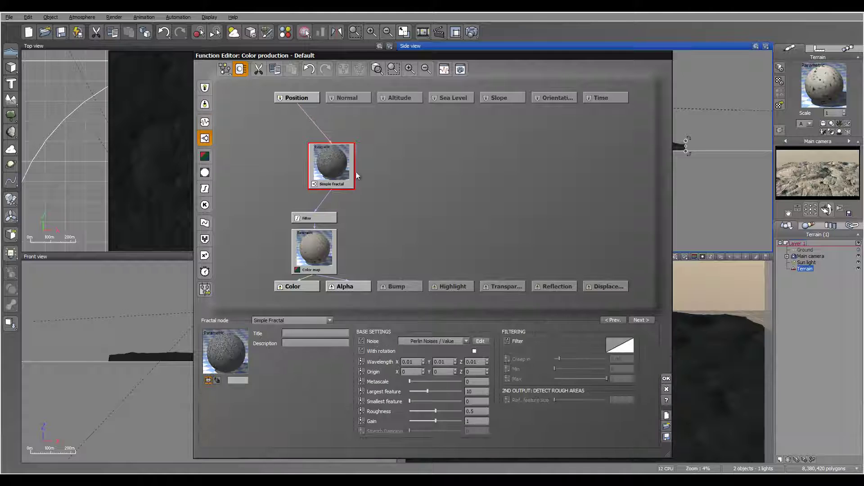
left_click(319, 319)
left_click(290, 369)
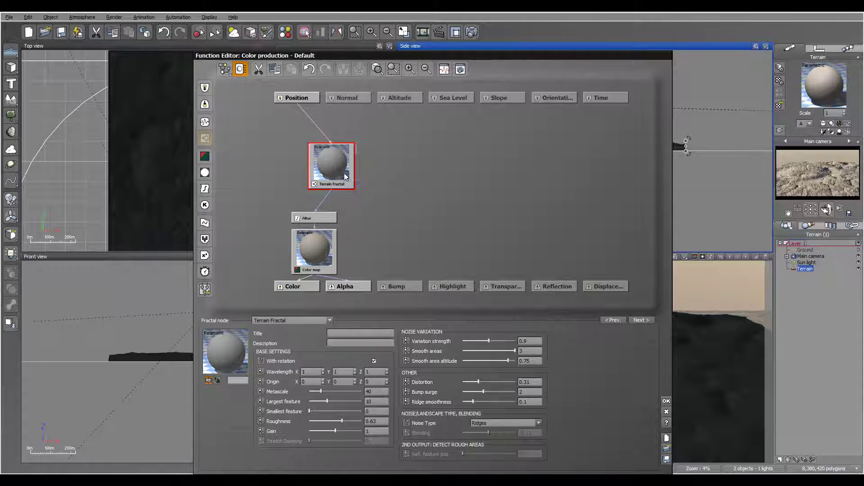
- Set the Terrain Fractal's metascale to 5, largest feature to 5 and roughness to about 0.66
double_click(379, 390)
type("5")
key("Return")
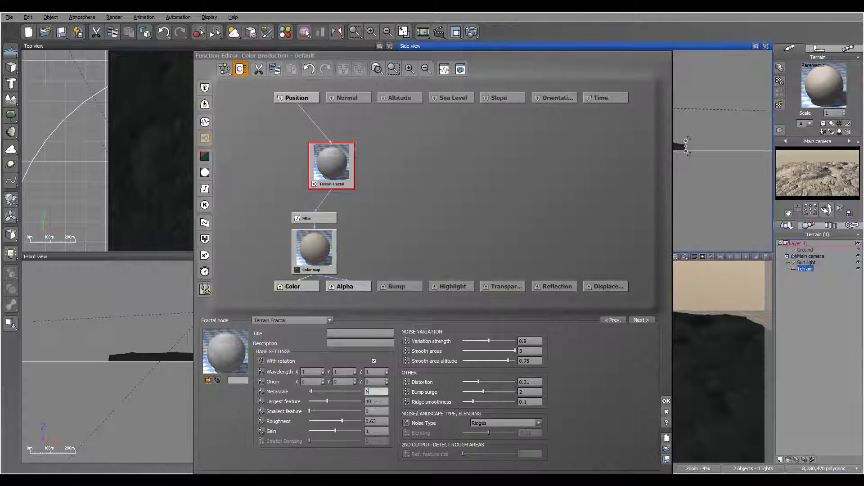
double_click(376, 401)
type("5")
key("Return")
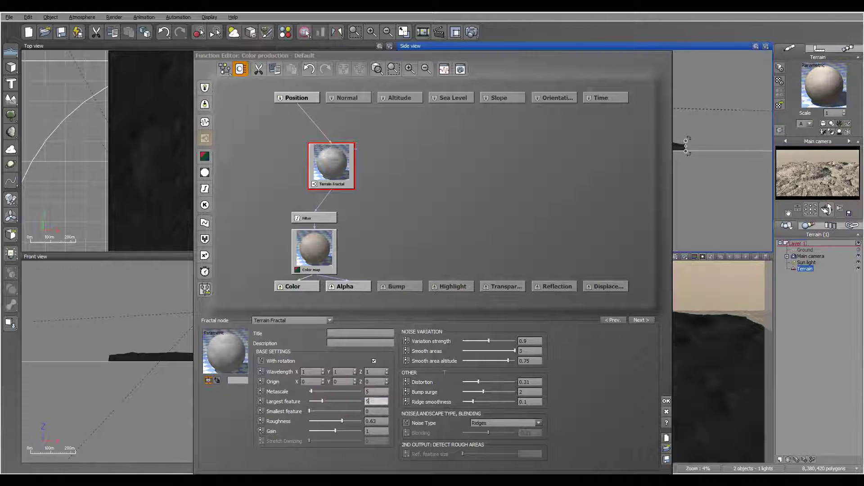
left_click_drag(342, 421, 338, 422)
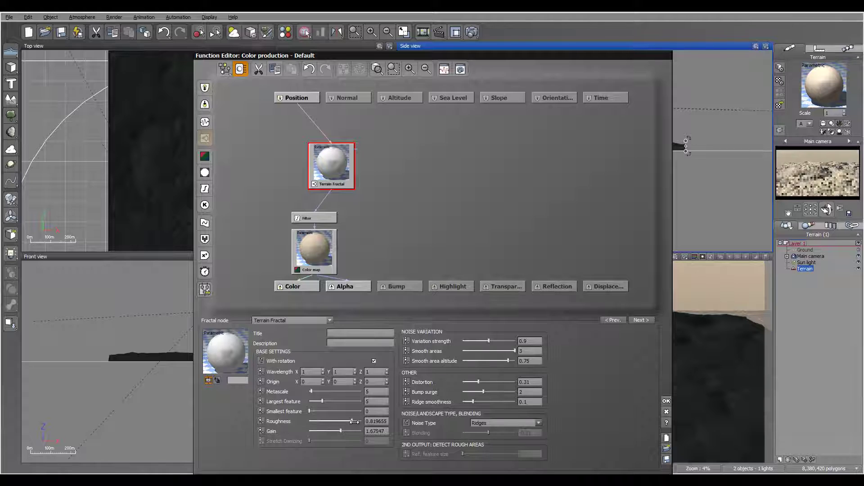
left_click_drag(341, 421, 344, 421)
- Change the filter node between the Terrain Fractal and the color map to Opposite (-X) and accept the color function
left_click(315, 218)
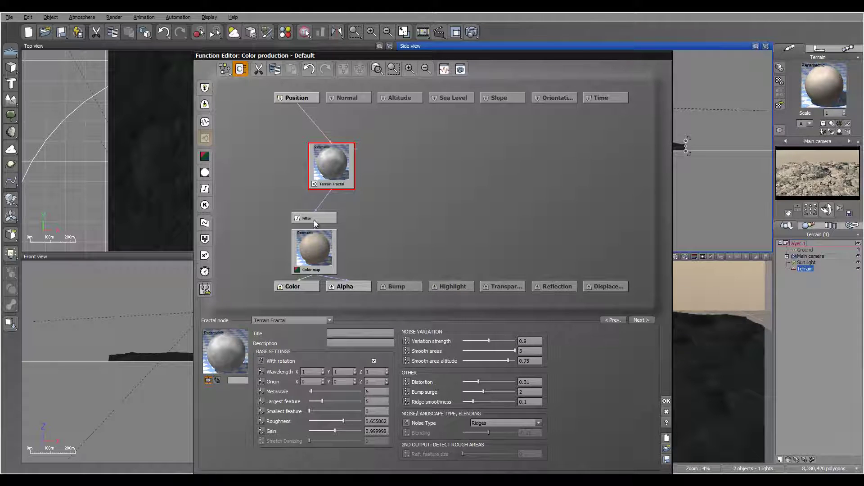
left_click(318, 321)
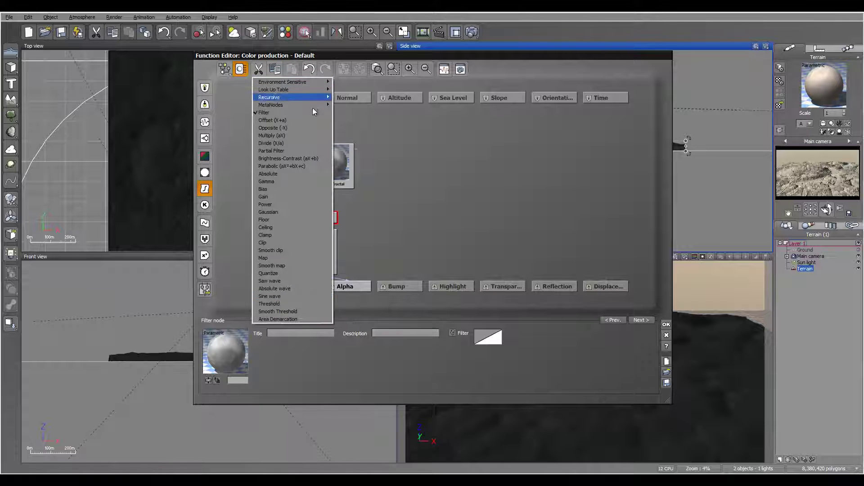
left_click(302, 130)
left_click(316, 250)
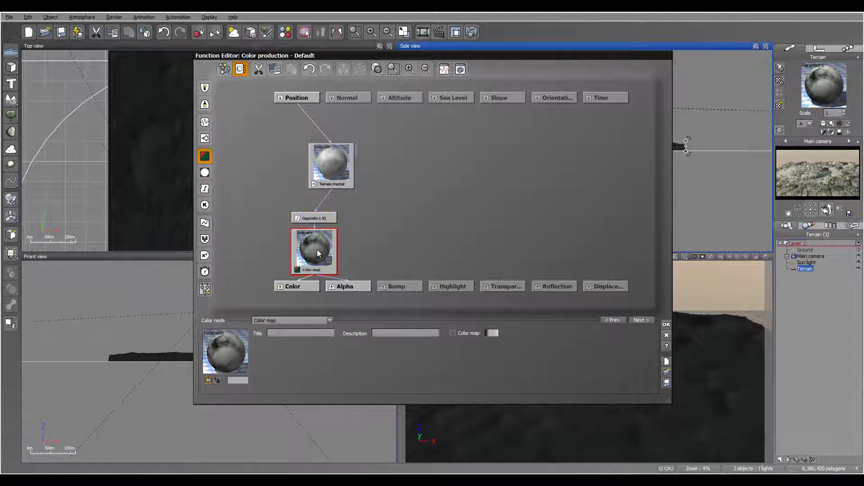
left_click(666, 325)
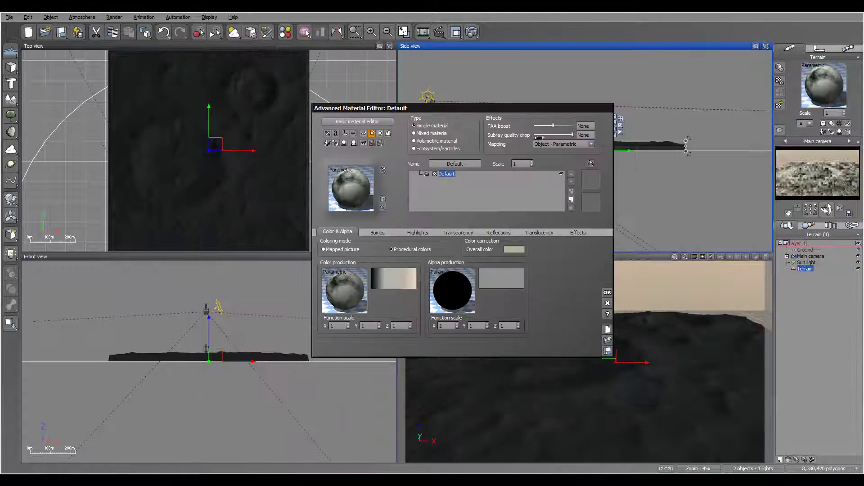
- Set the material's mapping to World - Standard and its scale to 0.8, and render the scene
left_click(559, 145)
left_click(563, 153)
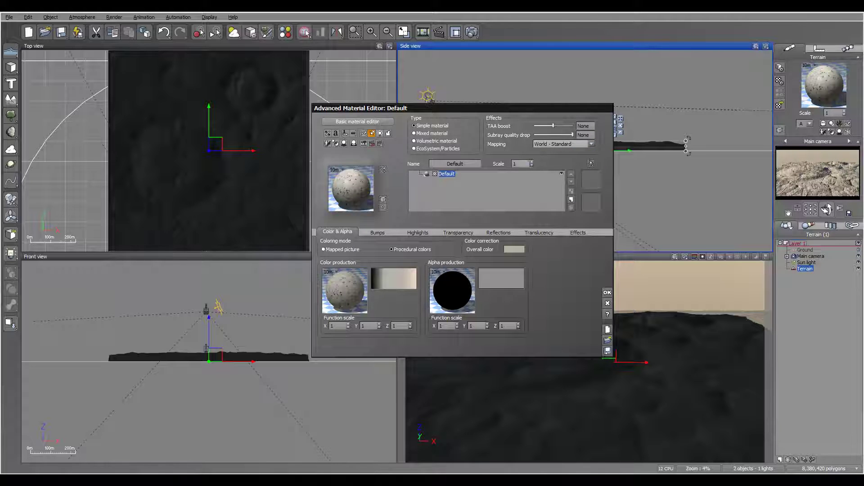
left_click_drag(532, 165, 532, 180)
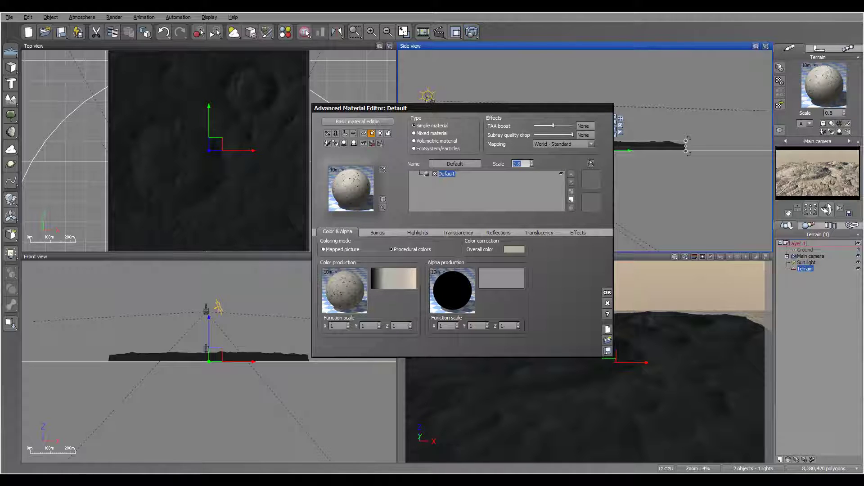
left_click(304, 32)
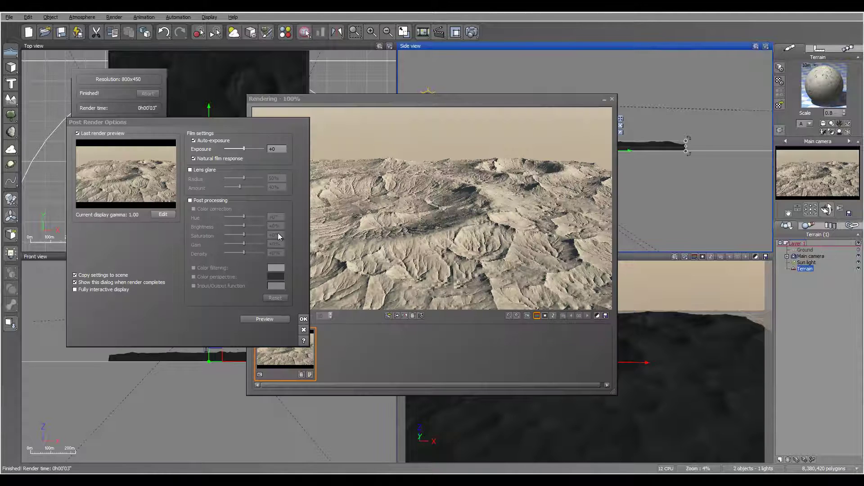
left_click(304, 320)
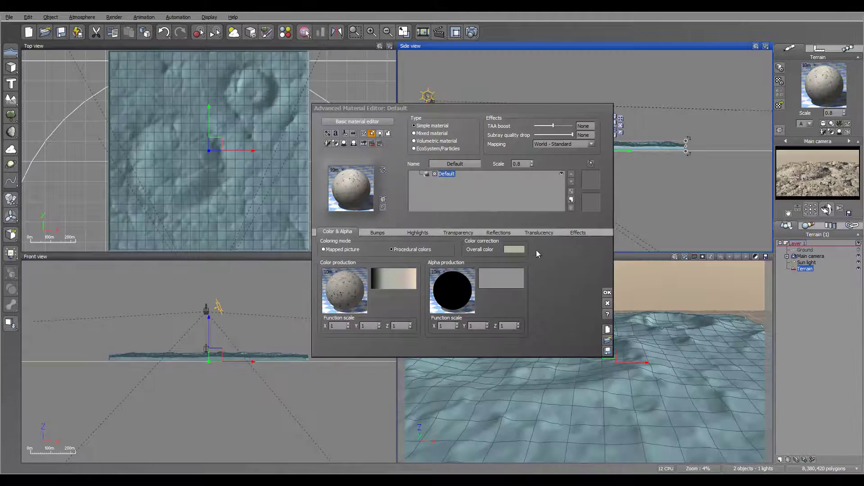
- Change the material's overall color to a neutral grey of about RGB 155, 156, 156
left_click(531, 258)
left_click(538, 251)
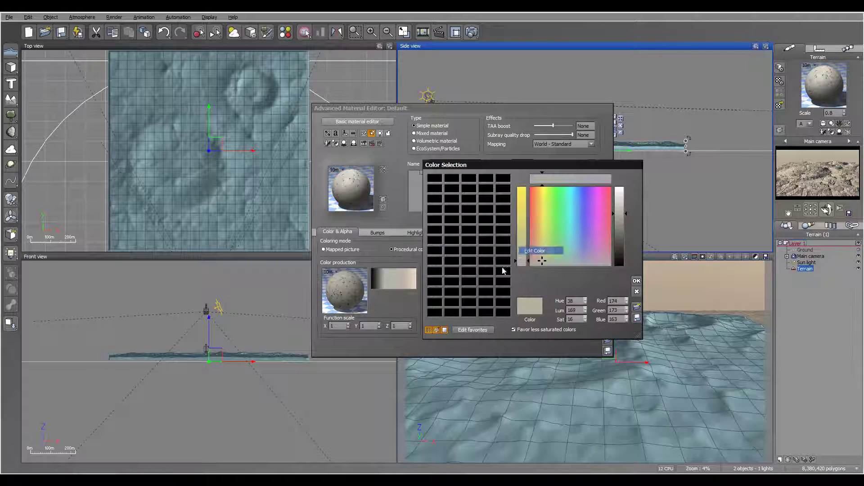
left_click(543, 262)
left_click_drag(541, 261, 578, 265)
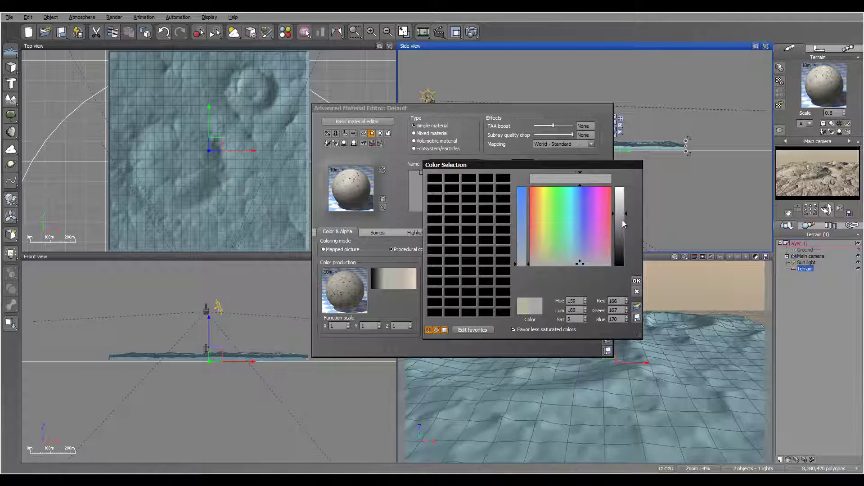
left_click_drag(622, 224, 623, 220)
left_click(637, 281)
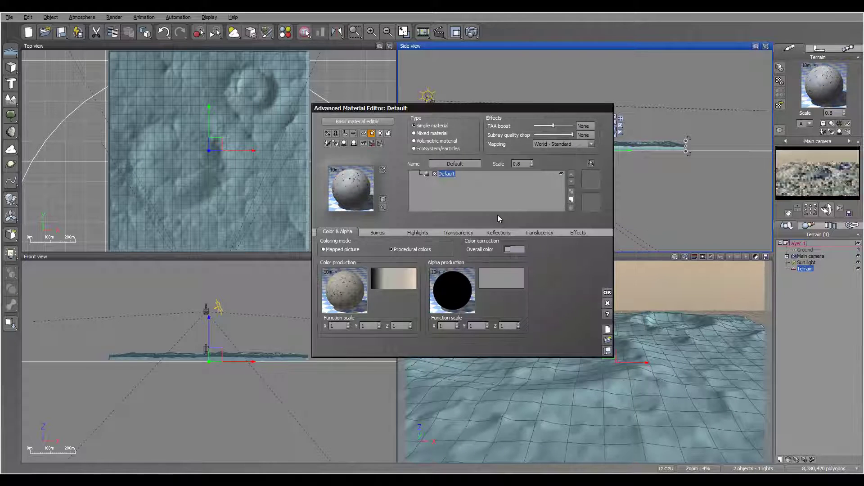
left_click(522, 251)
left_click(556, 270)
left_click_drag(580, 266, 572, 265)
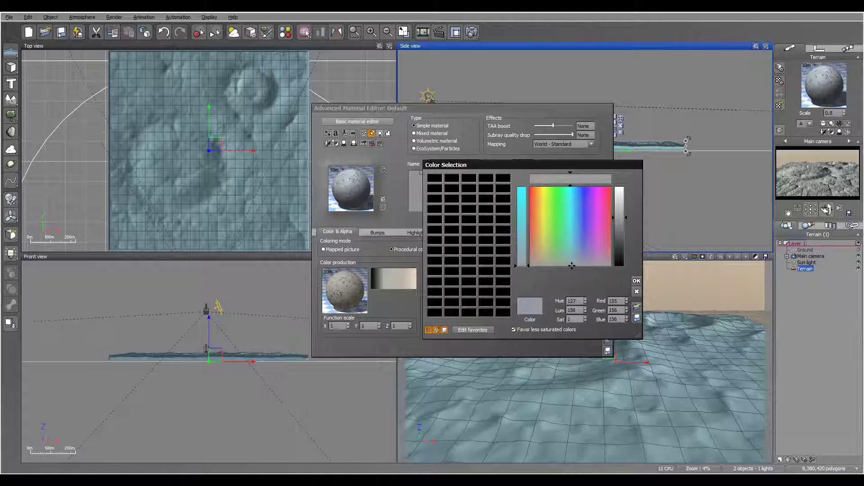
key("Return")
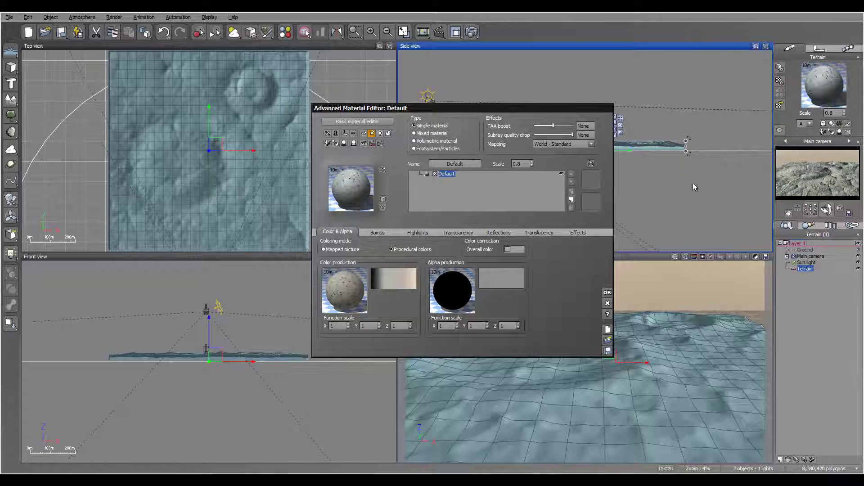
- Add the dark rock-and-grass material from the Landscapes collection as a new layer and select its Rock material
left_click(570, 200)
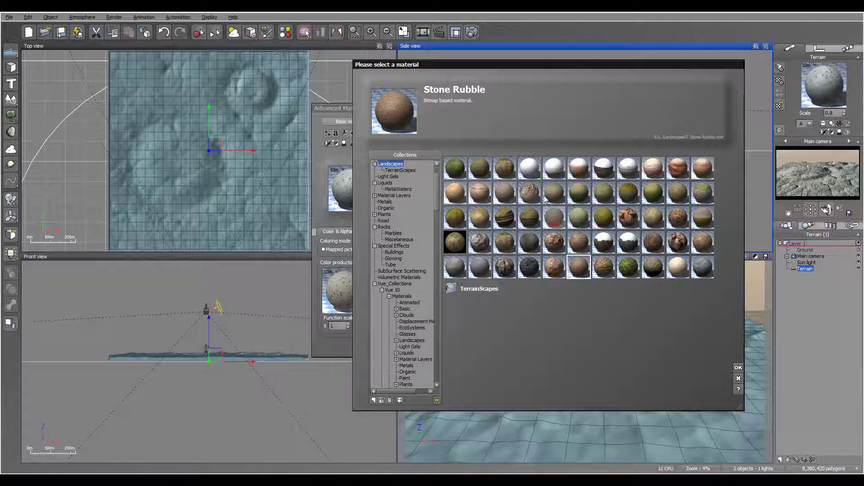
left_click(529, 242)
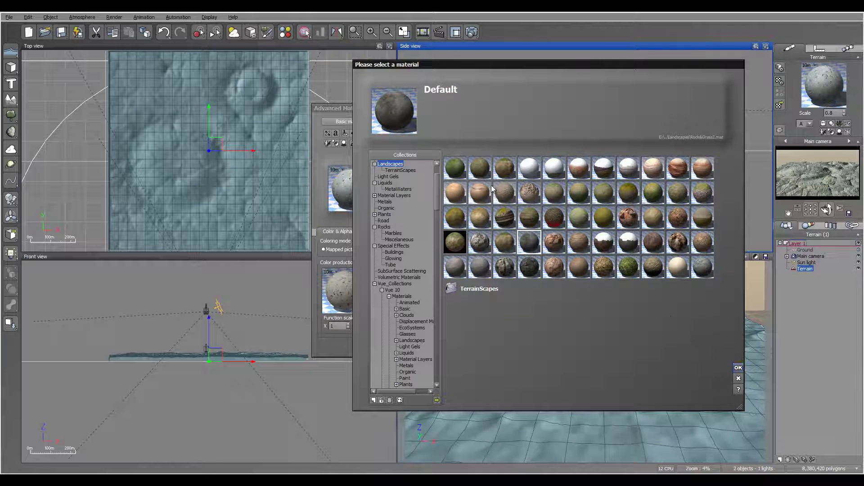
key("Return")
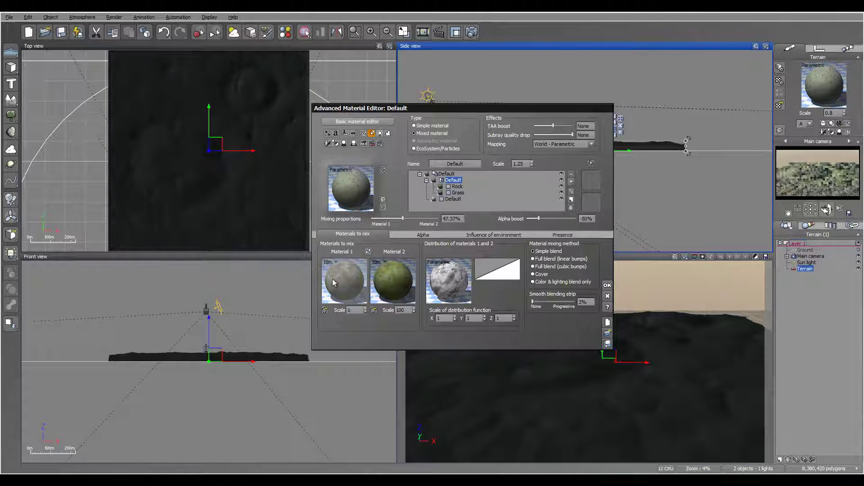
left_click(457, 186)
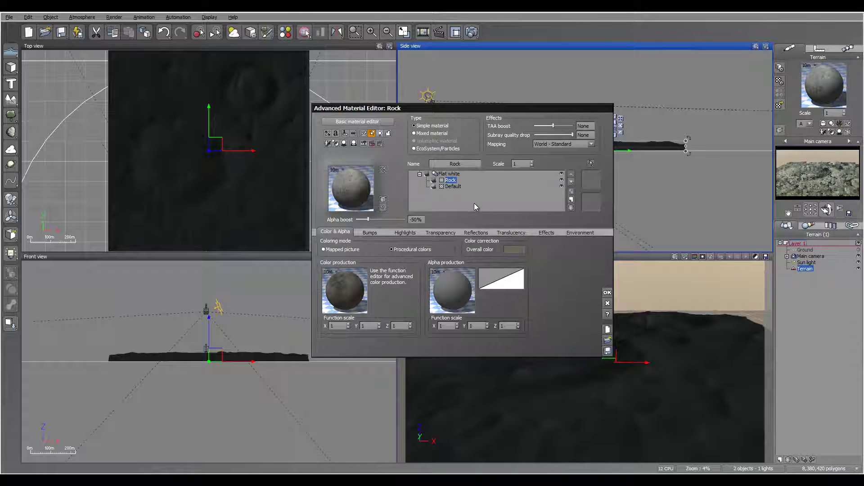
- Set the Rock layer's mapping to Object - Parametric and its alpha boost to 0%
left_click(563, 144)
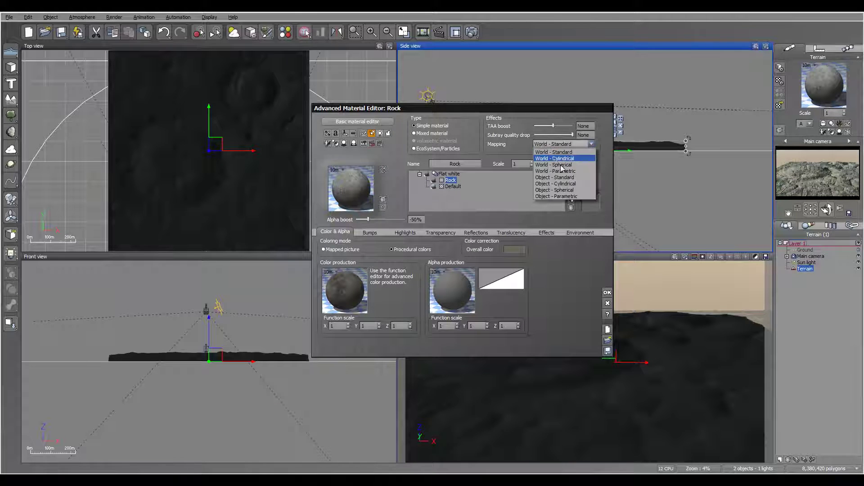
left_click(570, 194)
left_click(419, 220)
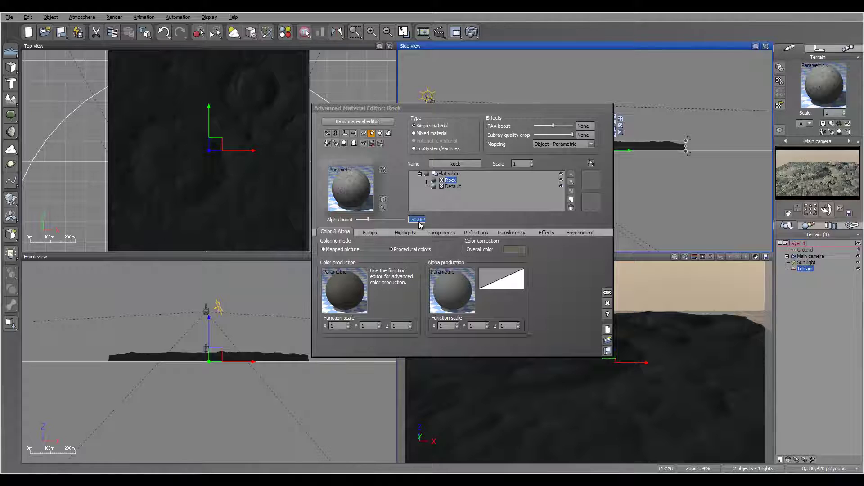
type("0")
key("Return")
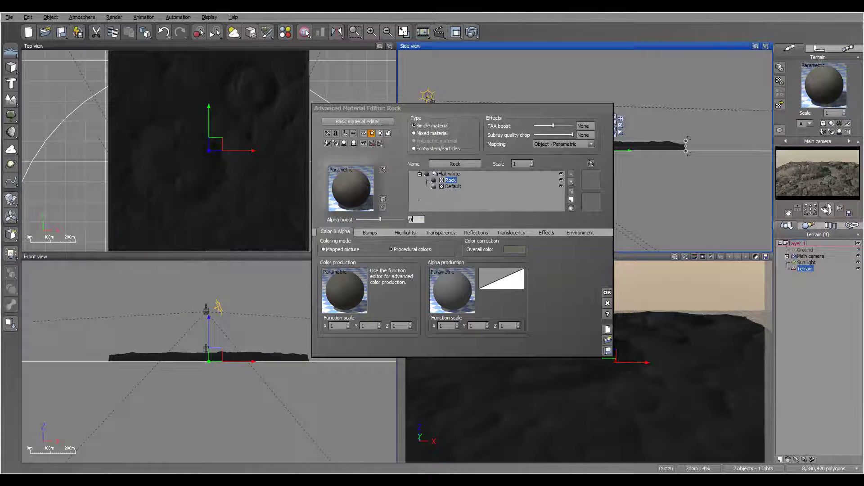
- Enable variable transparency for the Rock layer and drive it with a Projected Texture Map node placed above the Transparency output
left_click(439, 232)
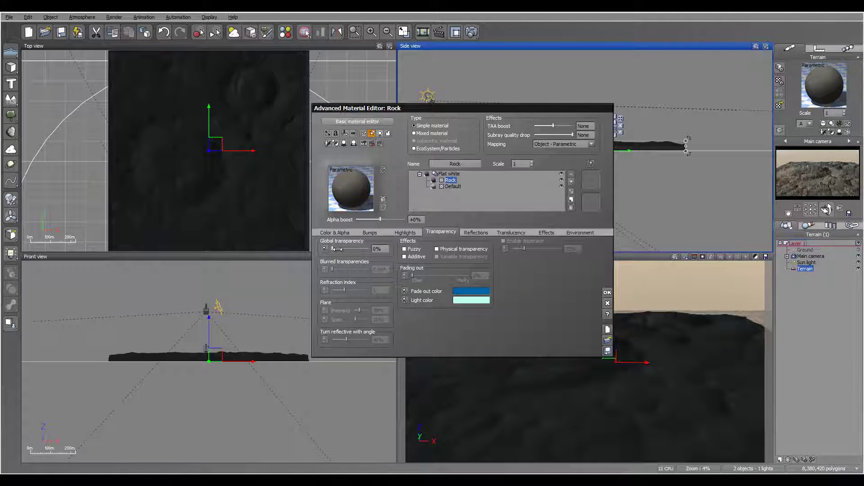
left_click(437, 257)
right_click(523, 290)
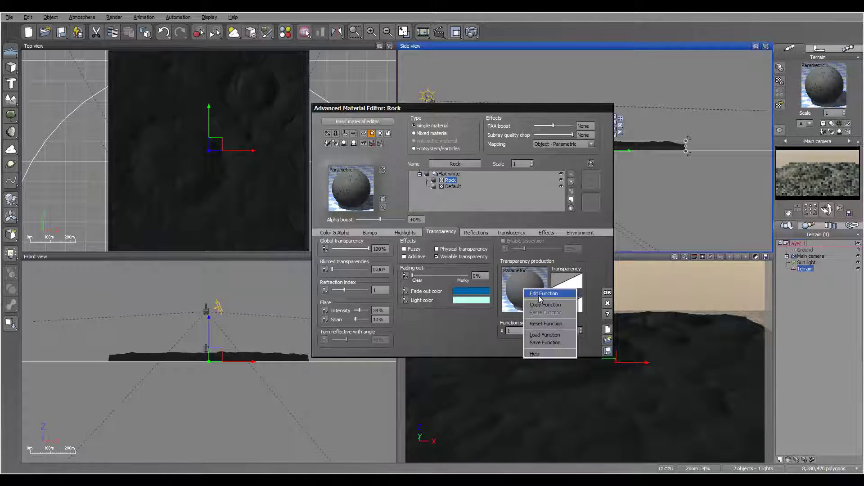
left_click(539, 295)
left_click(205, 173)
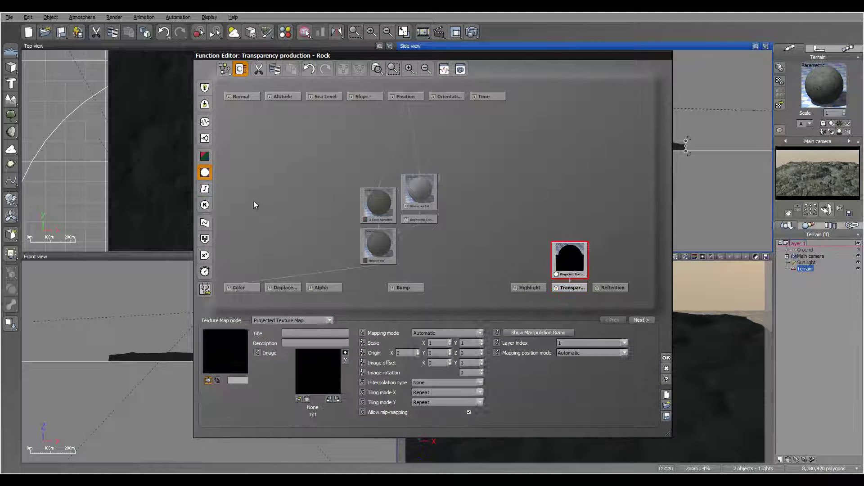
left_click_drag(568, 264, 538, 240)
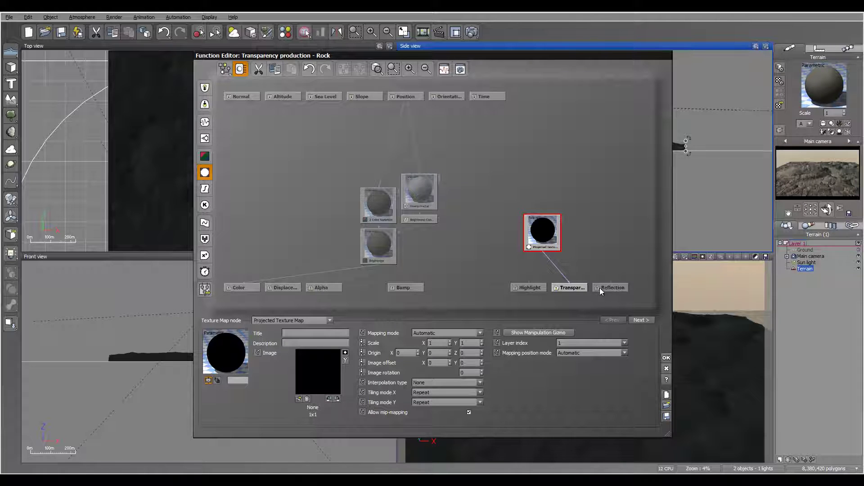
- Load CR1flow.tif into the texture map node with Bilinear interpolation, invert the image and accept the transparency function
left_click(444, 384)
left_click(440, 396)
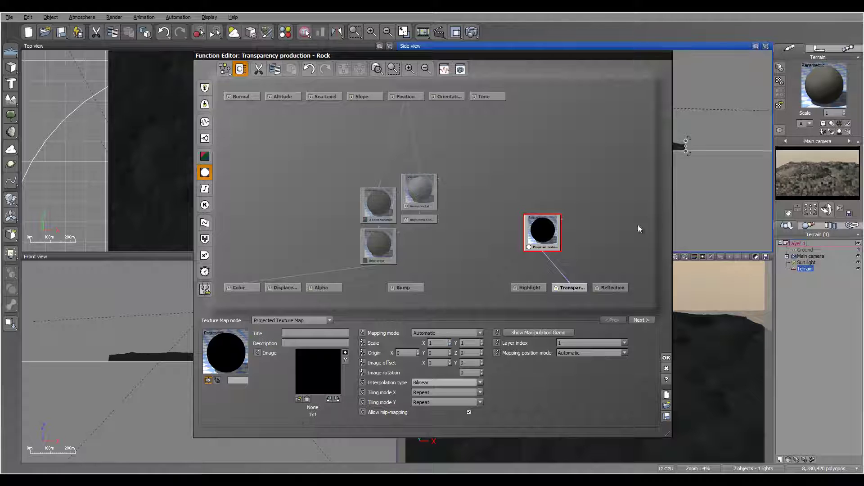
left_click(298, 399)
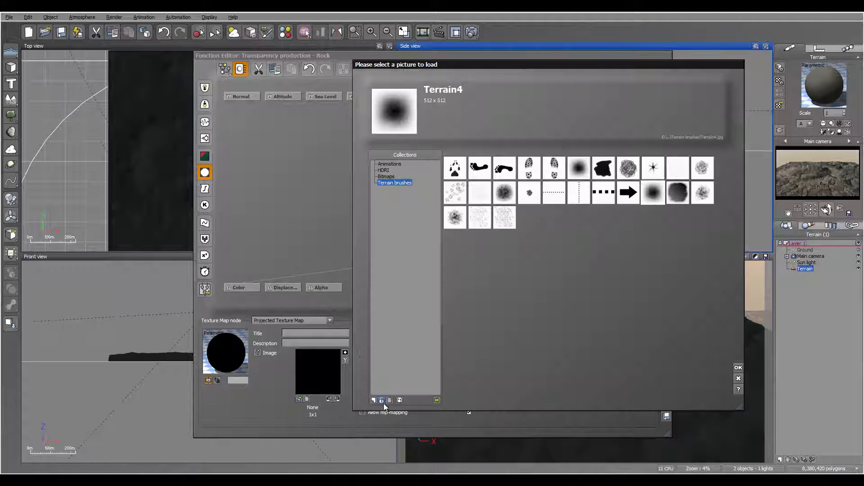
left_click(437, 400)
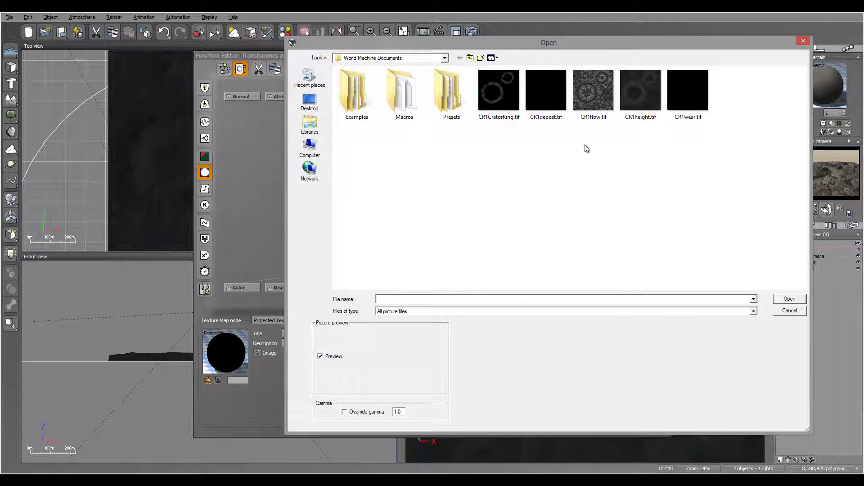
left_click(594, 92)
left_click(790, 299)
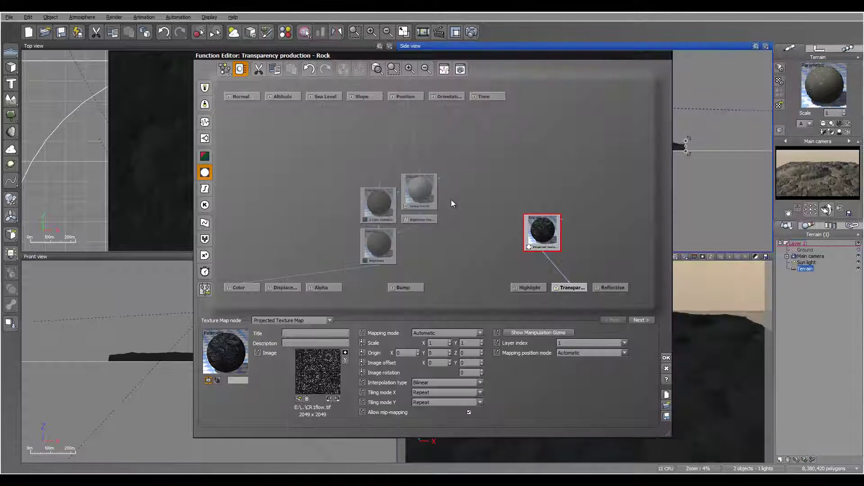
left_click(345, 353)
left_click(666, 359)
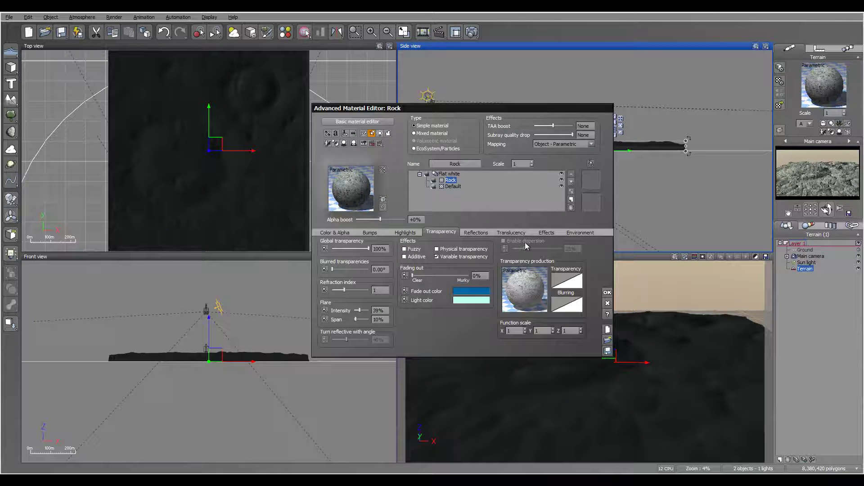
- Render the scene and examine the flow-masked rock layer on the terrain
left_click(472, 31)
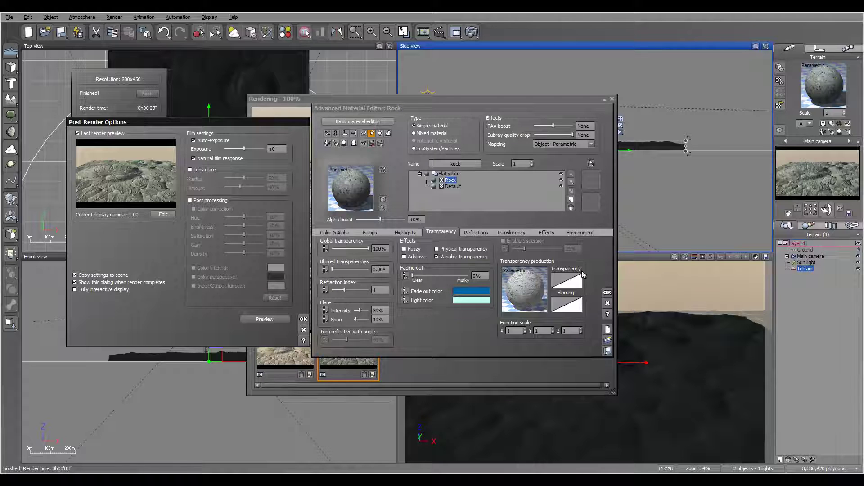
left_click(304, 320)
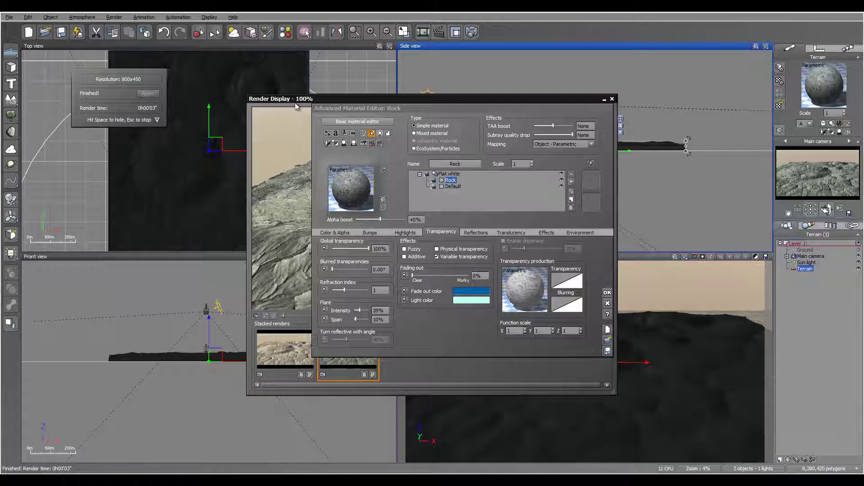
left_click_drag(297, 106, 260, 119)
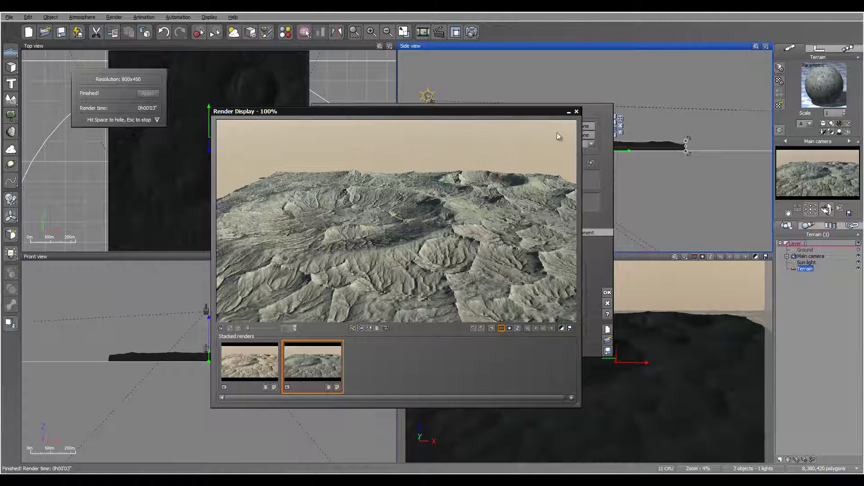
left_click(576, 113)
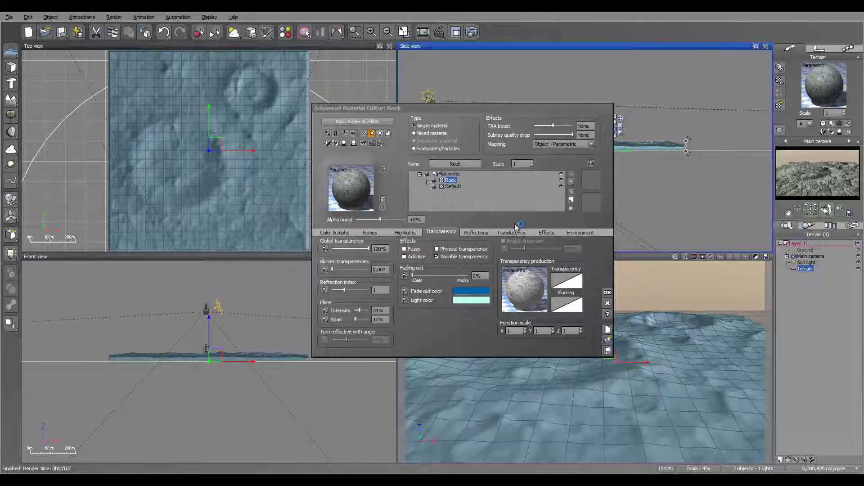
- Lower the Rock layer's alpha boost to -29% and render the scene
left_click_drag(380, 219, 372, 219)
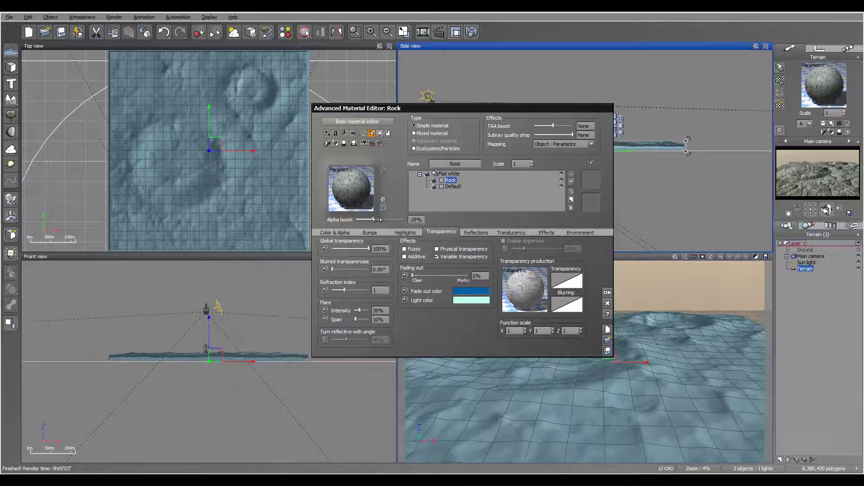
left_click(472, 32)
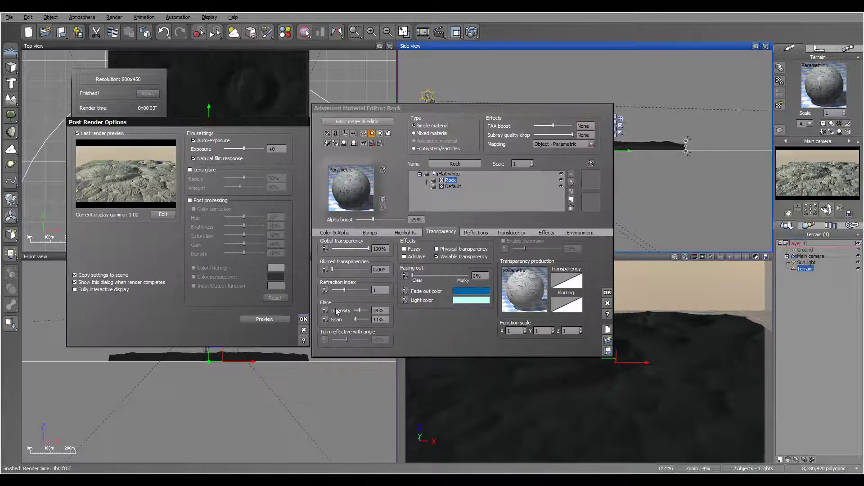
- Accept the finished render and compare the last two stacked renders of the terrain
left_click(303, 319)
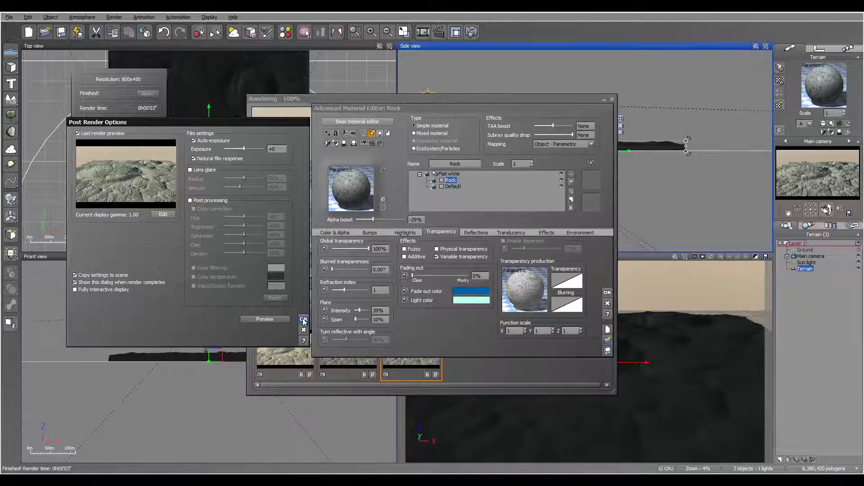
left_click(300, 99)
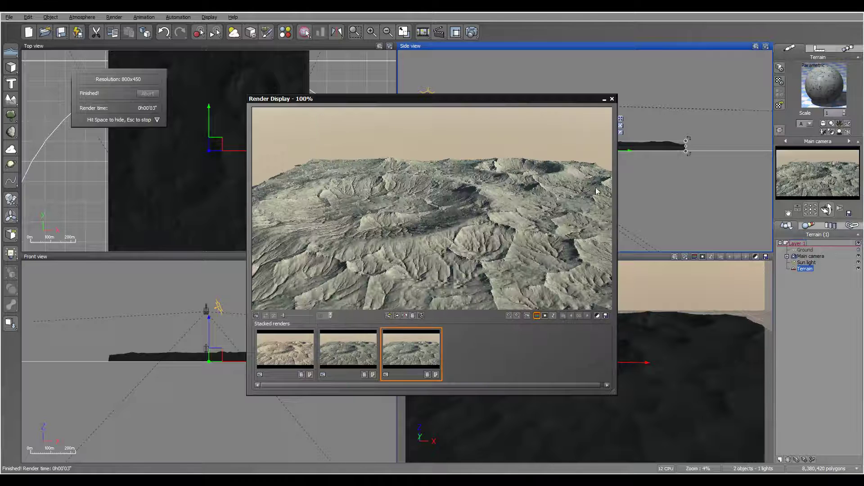
left_click(353, 358)
left_click(408, 357)
left_click(357, 357)
left_click(400, 357)
left_click(358, 357)
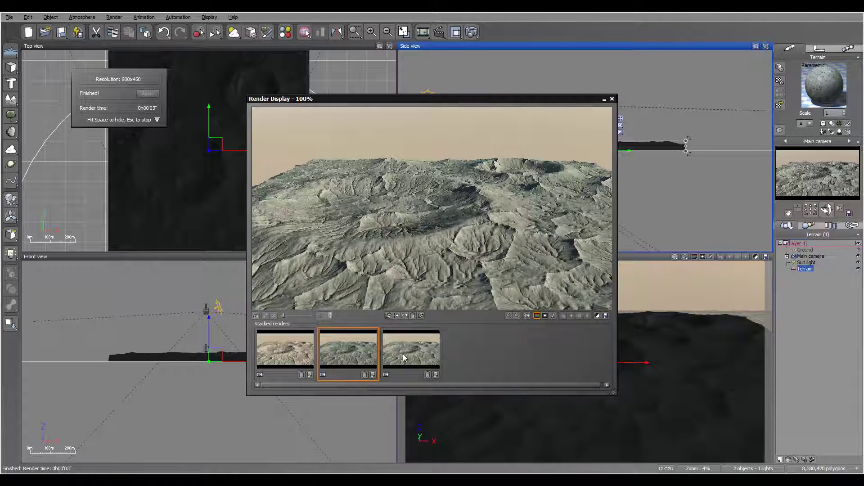
left_click(403, 358)
left_click(613, 99)
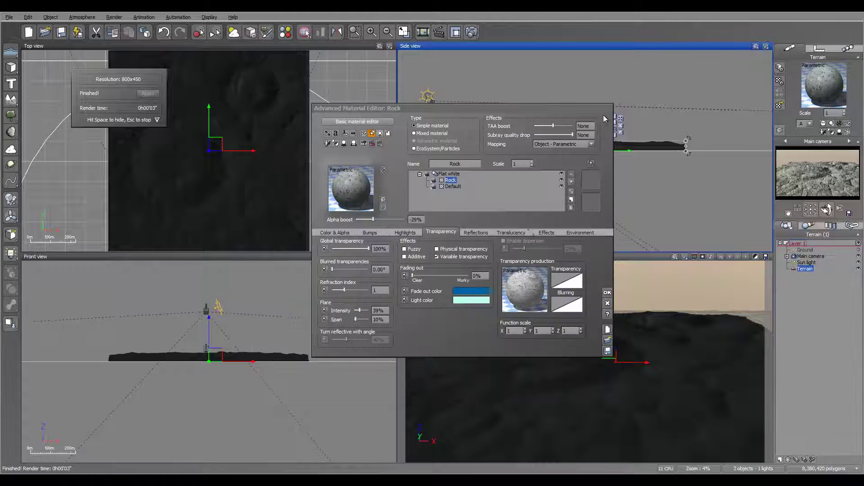
- Add the rock-and-grass Default landscape material as a new top layer, swap its two materials and reduce it to simple Rock
left_click(397, 218)
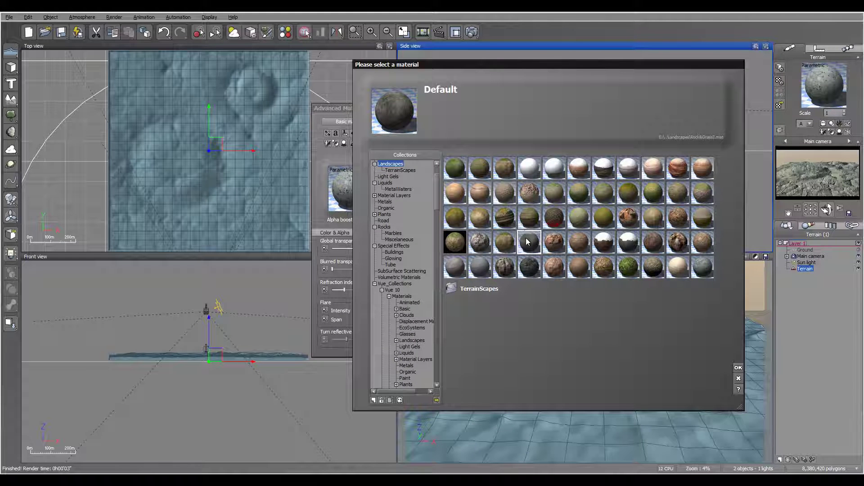
left_click(738, 368)
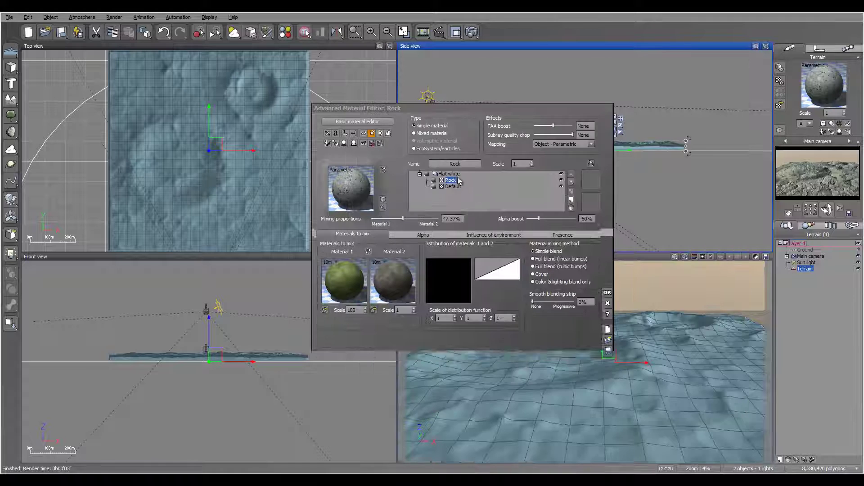
left_click(368, 252)
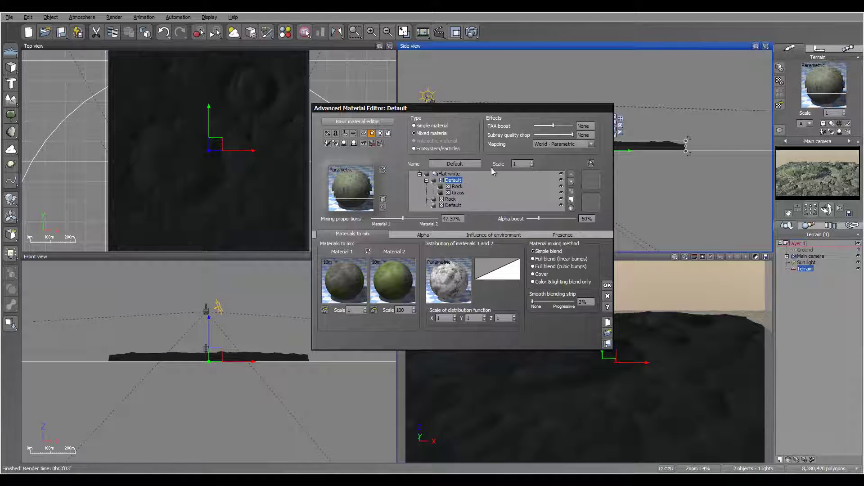
left_click(436, 126)
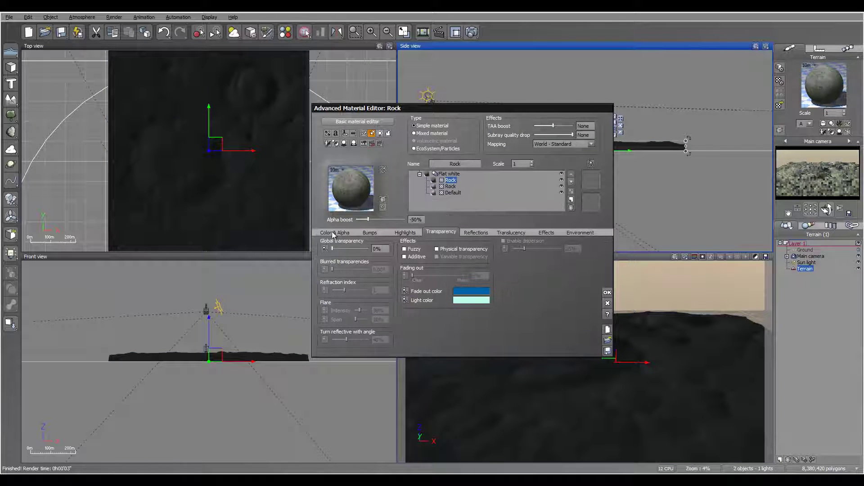
- Lighten the new top Rock layer's overall color to RGB 160, 158, 151
left_click(335, 233)
left_click(517, 250)
left_click_drag(575, 256, 585, 237)
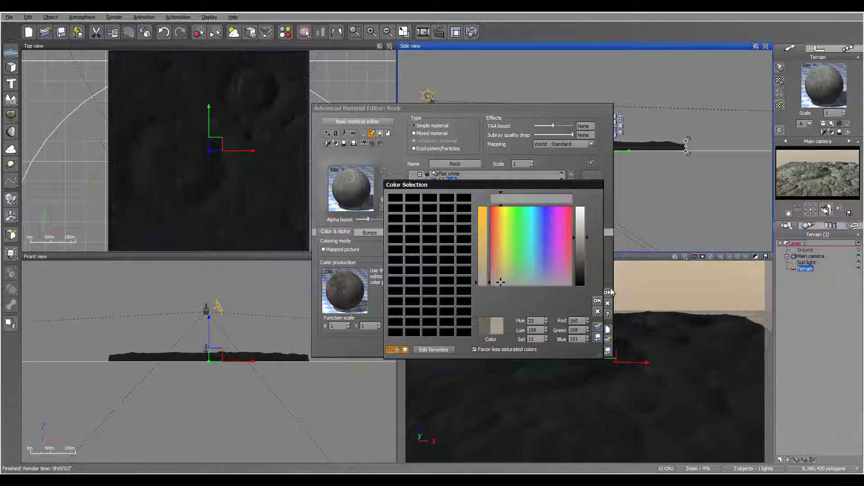
left_click(597, 301)
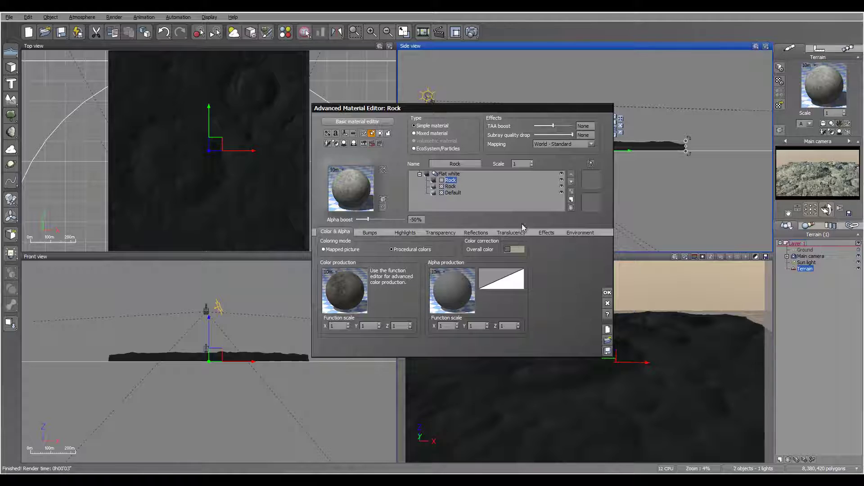
- Set the top Rock layer's alpha boost to 0% and its mapping to Object - Parametric
left_click(413, 220)
type("0")
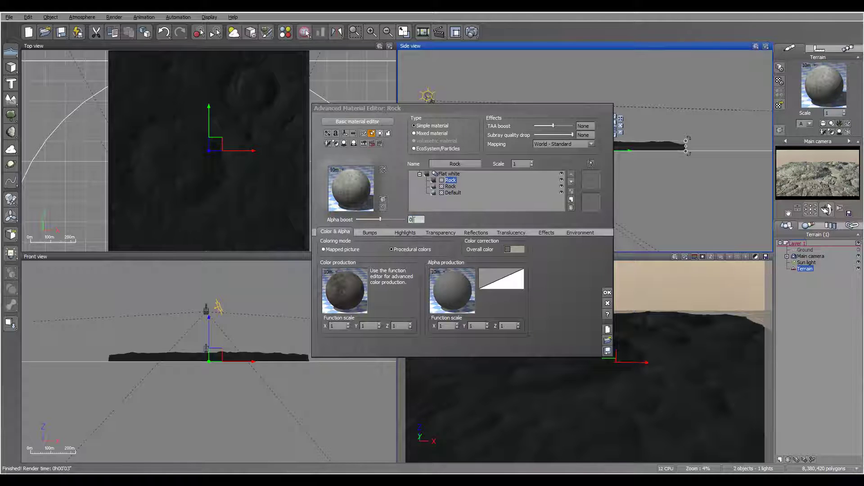
left_click(574, 144)
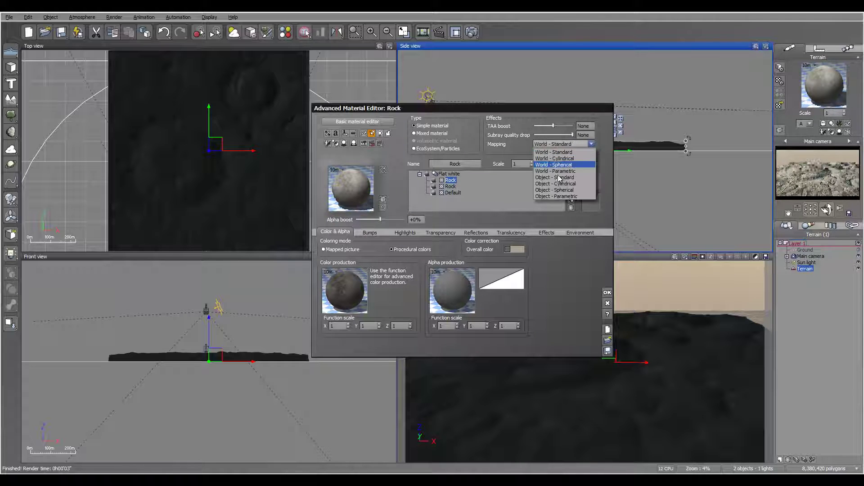
left_click(560, 197)
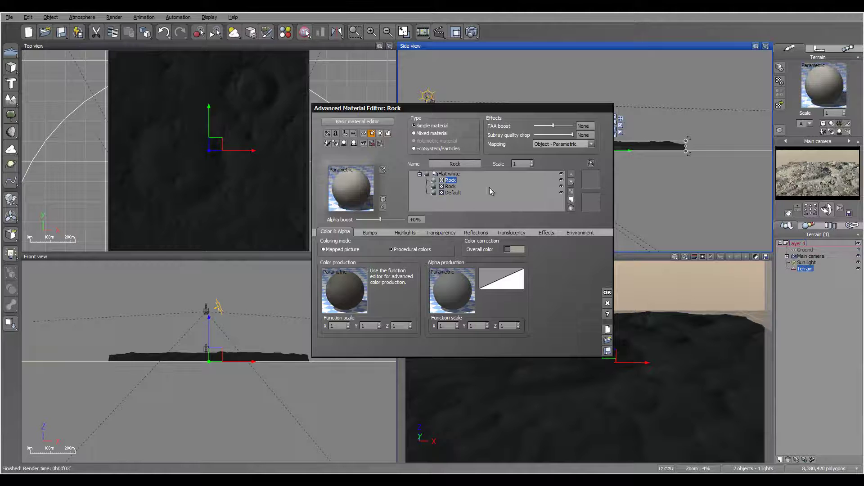
- Give the top Rock layer 100% variable transparency and drive it with a Projected Texture Map node connected to the Transparency output
left_click(438, 233)
left_click_drag(343, 246, 369, 248)
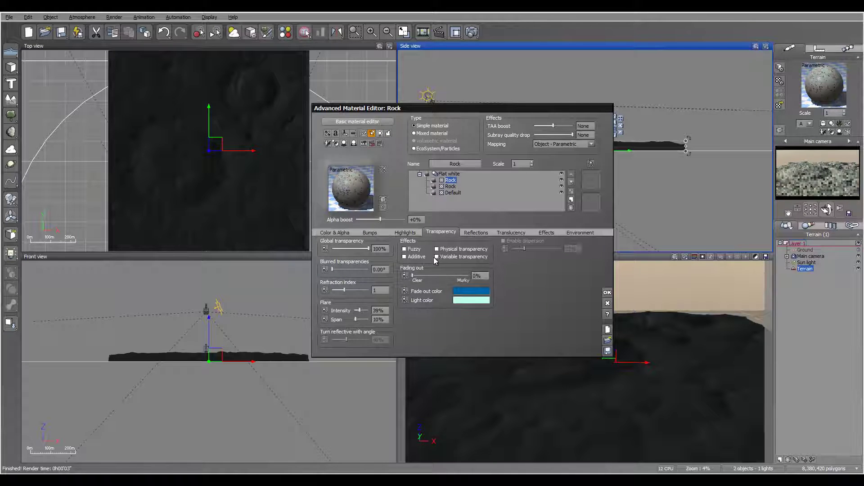
left_click(436, 257)
right_click(528, 289)
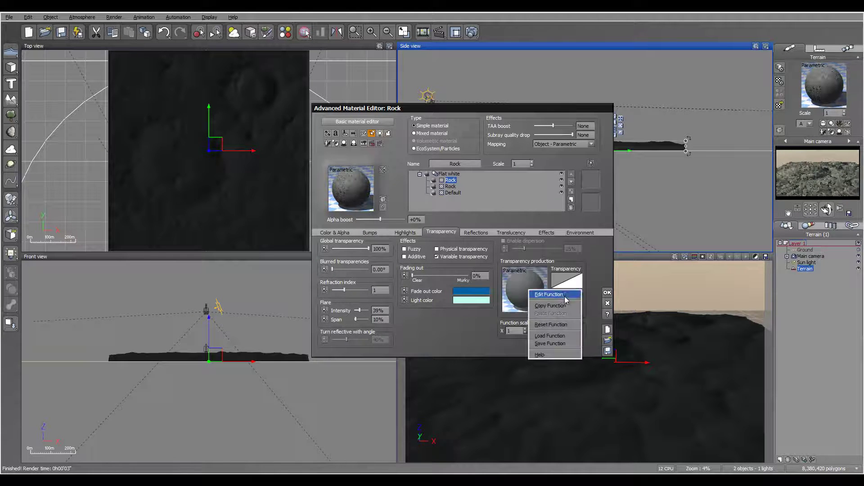
left_click(560, 295)
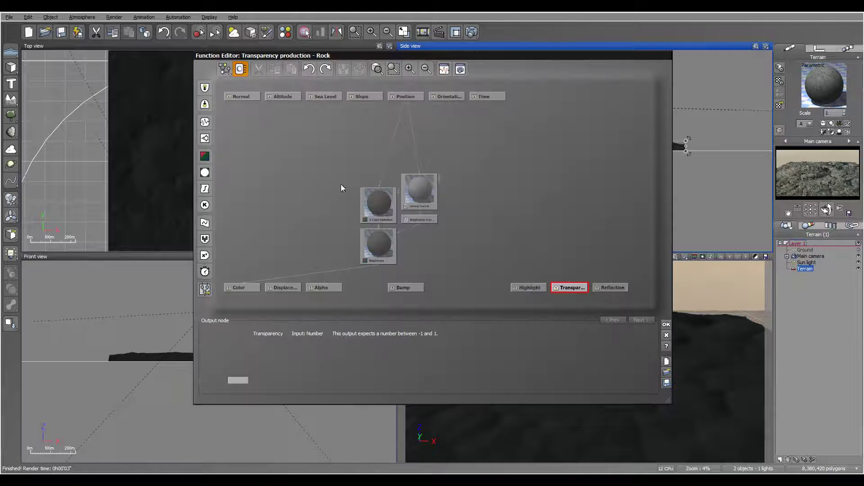
left_click(205, 172)
- Load CR1depost.tif into the texture map node with Bilinear interpolation and accept the transparency function
left_click(308, 400)
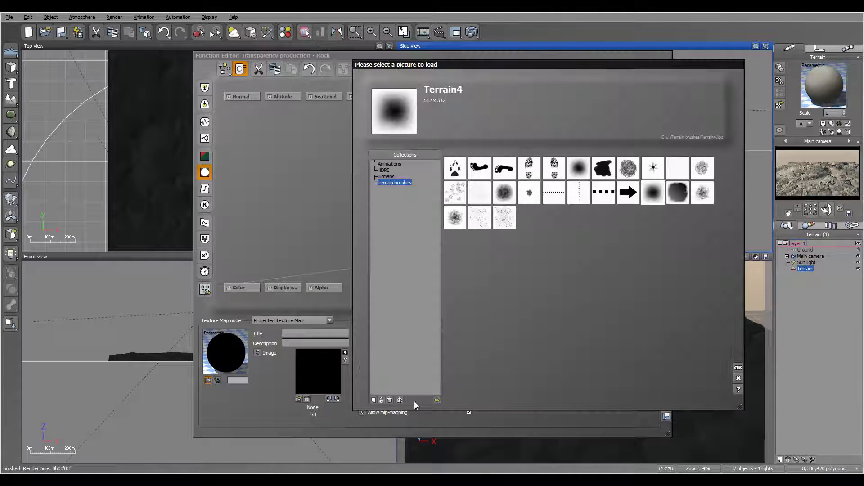
double_click(518, 359)
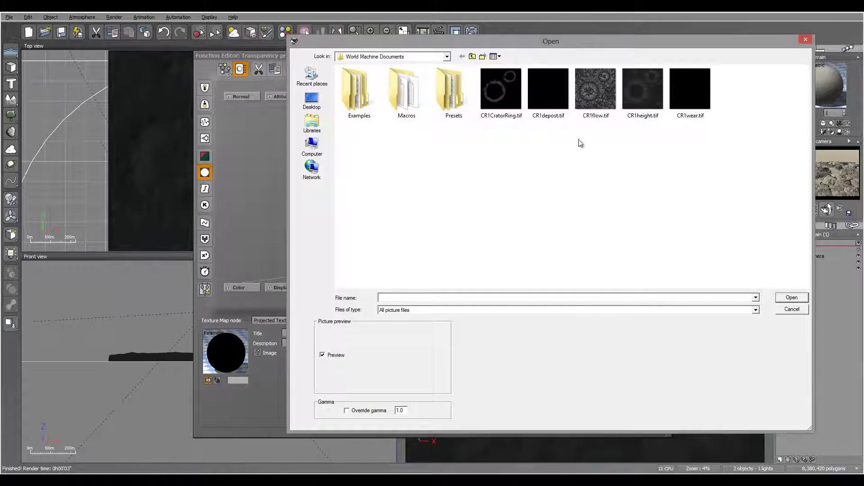
left_click(685, 111)
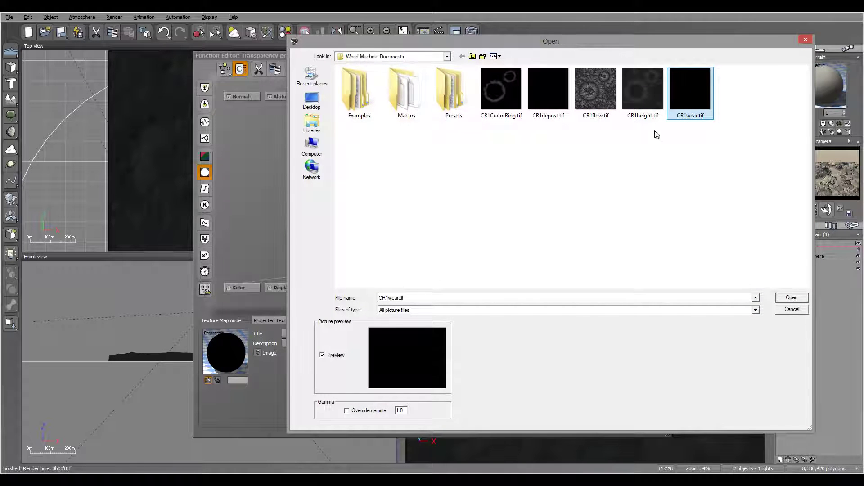
left_click(550, 100)
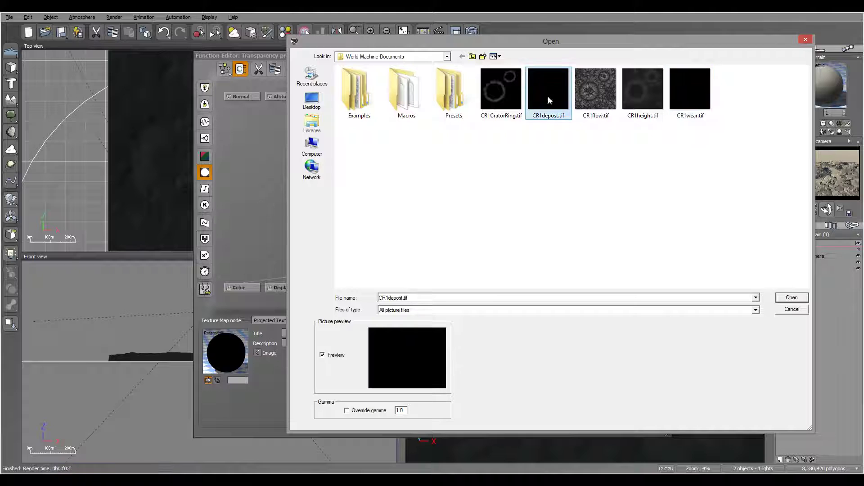
left_click(793, 298)
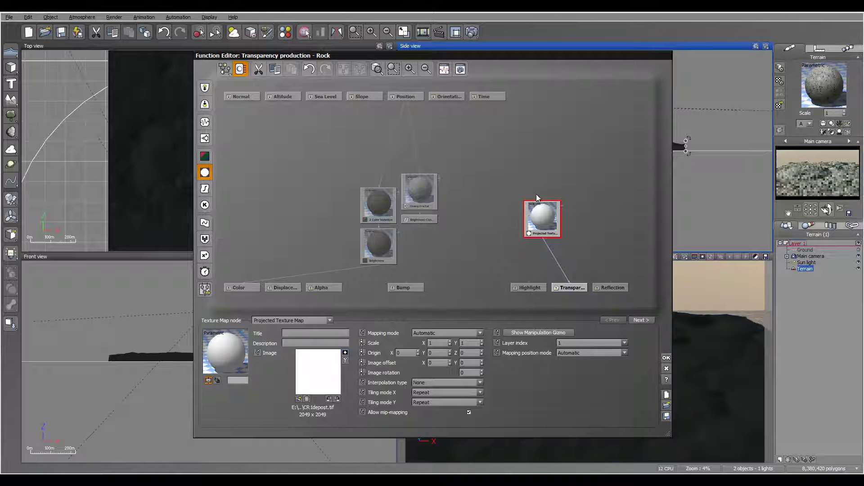
left_click(448, 382)
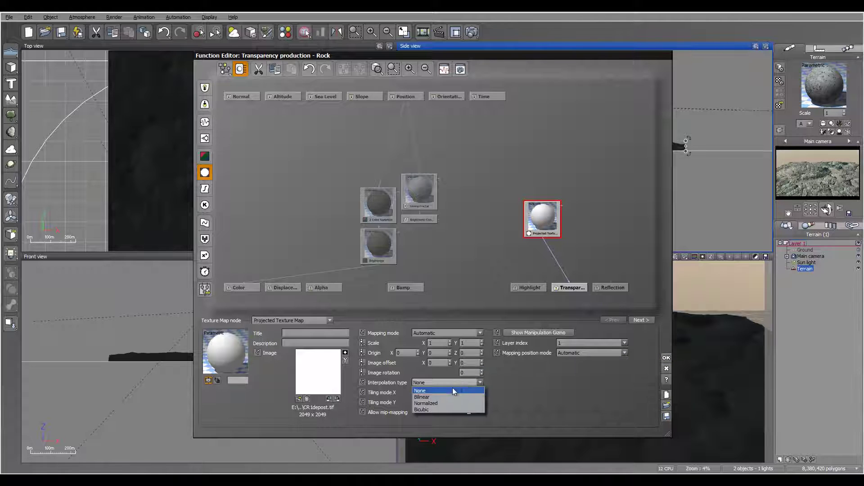
left_click(452, 398)
left_click(666, 358)
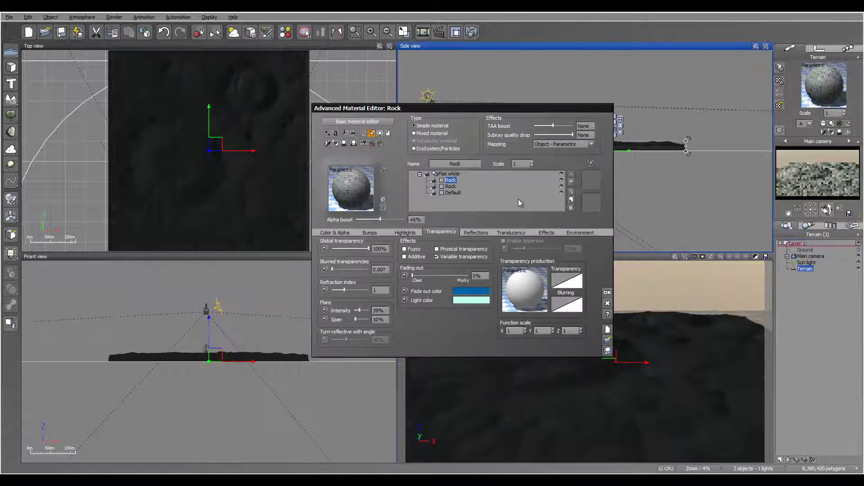
- Render the scene and examine the deposition-masked top Rock layer on the terrain
left_click(455, 32)
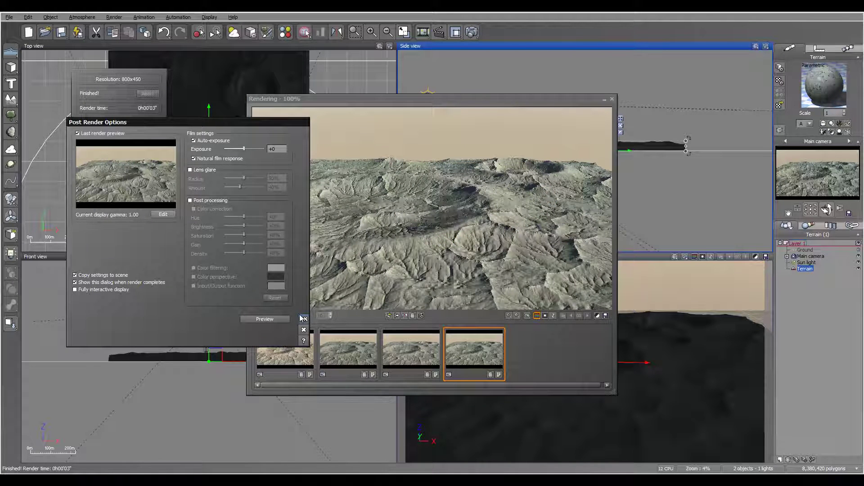
left_click(303, 318)
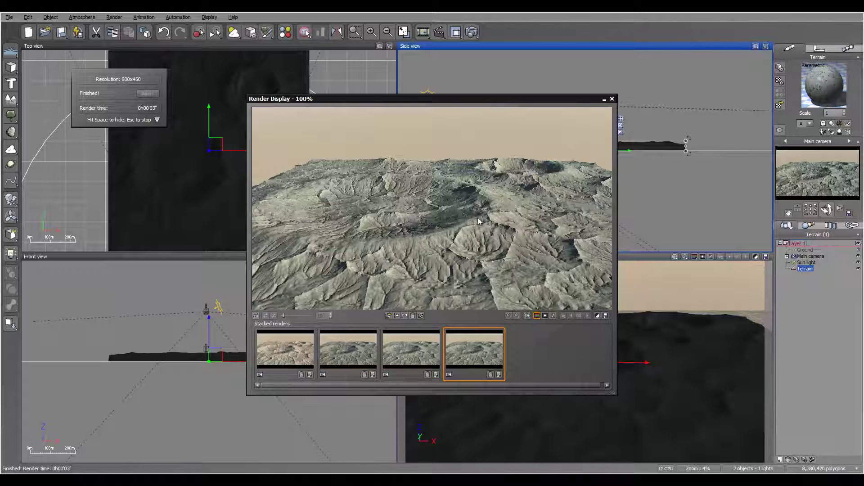
left_click(612, 98)
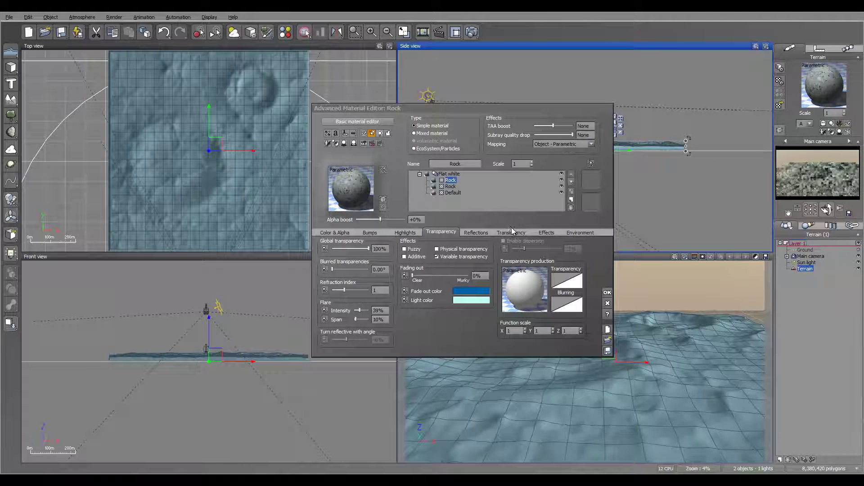
- Add the Snow landscape material as a new top layer and set its mapping to Object - Parametric
left_click(571, 200)
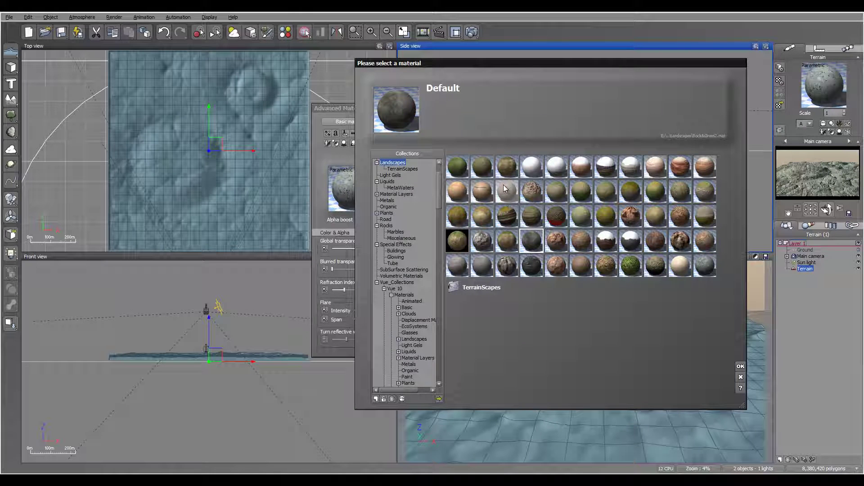
left_click(533, 163)
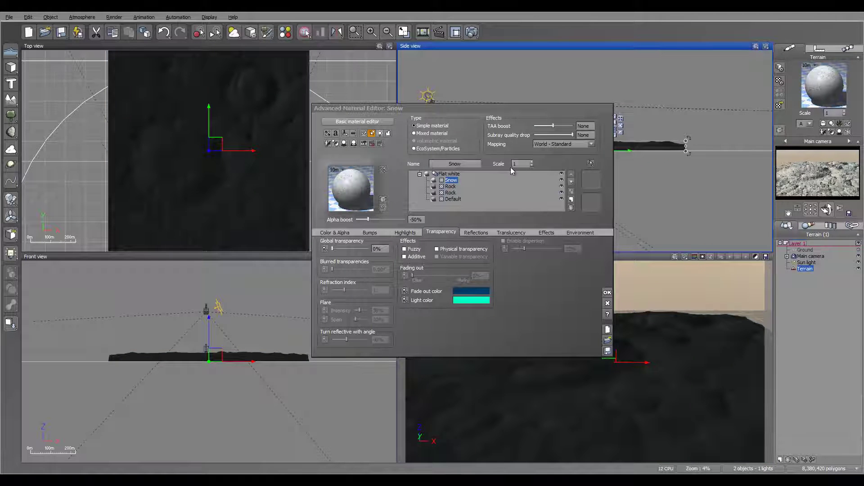
left_click(563, 145)
left_click(555, 193)
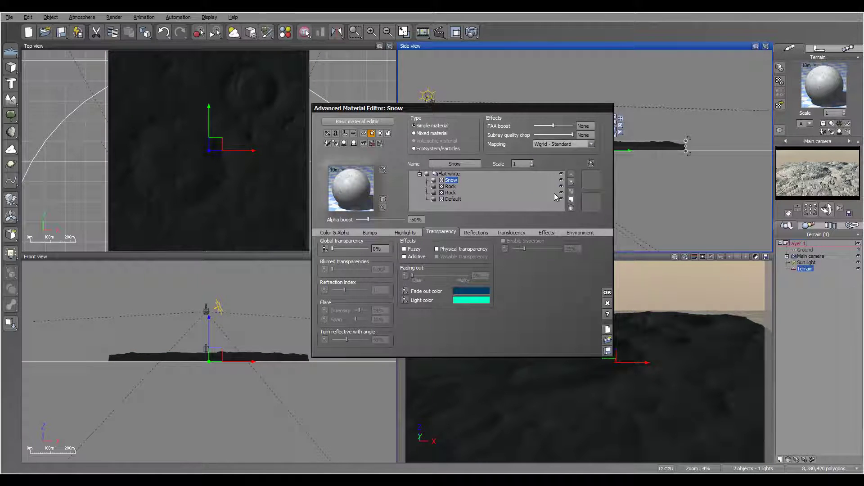
- Set the Snow layer's bump depth to 0 and its alpha boost to 0%
left_click(370, 232)
left_click(404, 287)
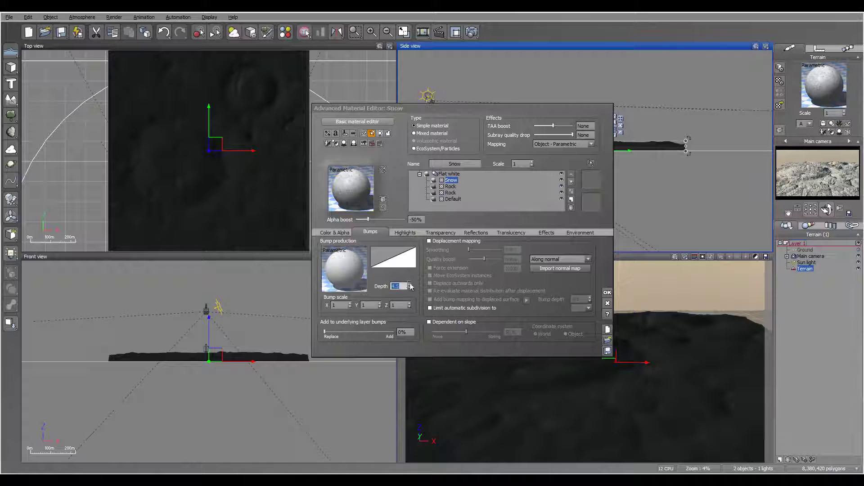
type("0")
left_click(415, 220)
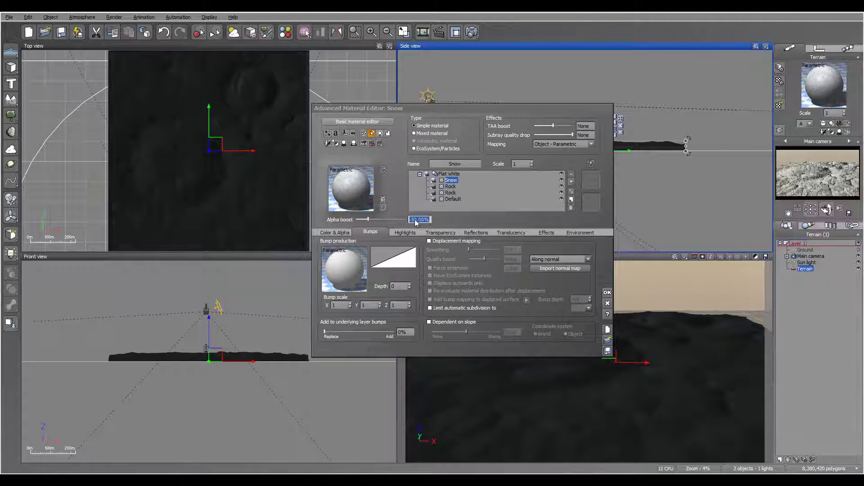
type("0")
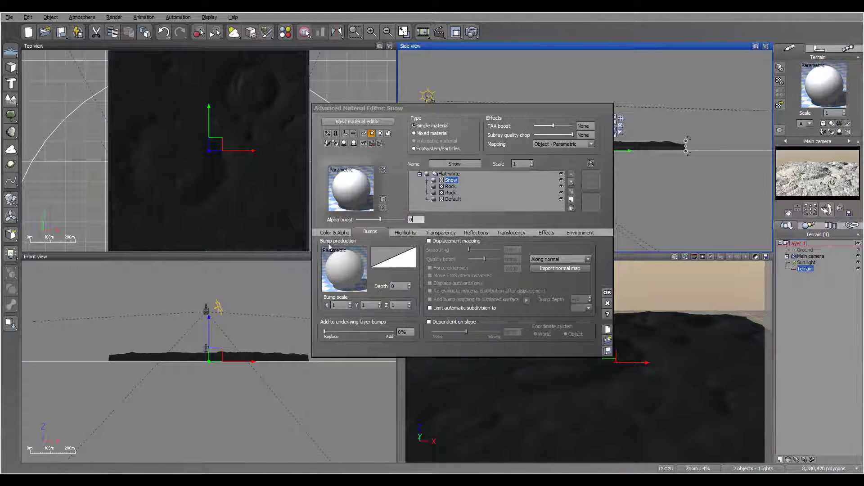
- Set the Snow layer's global transparency to 100% and enable variable transparency
left_click(335, 232)
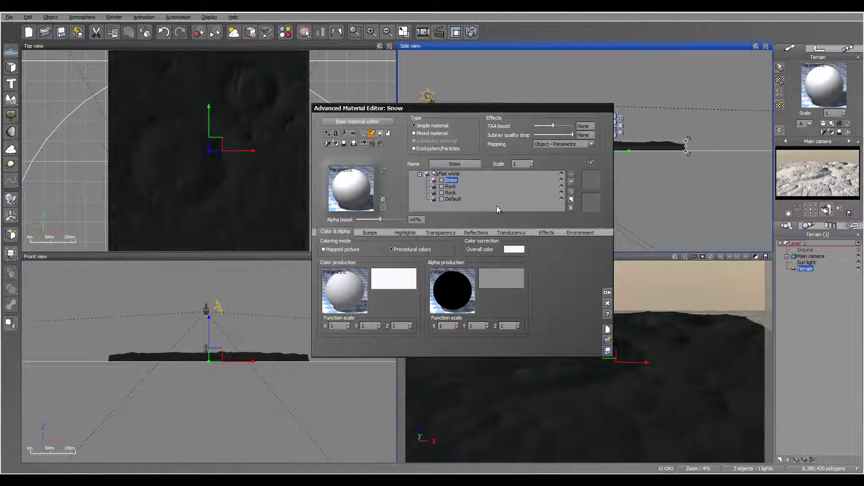
left_click(441, 232)
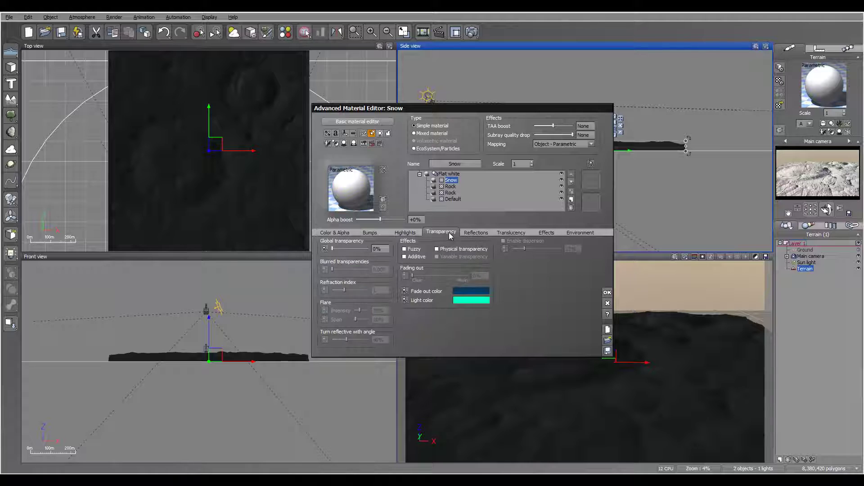
left_click_drag(333, 248, 370, 249)
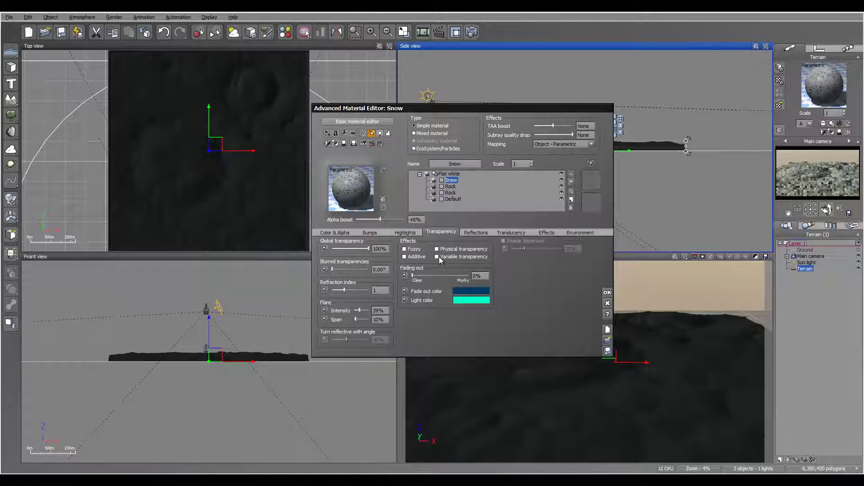
left_click(437, 257)
- Add a projected texture map node to the Snow layer's transparency function, load CR1CratorRing.tif into it and invert the image
right_click(520, 288)
left_click(536, 292)
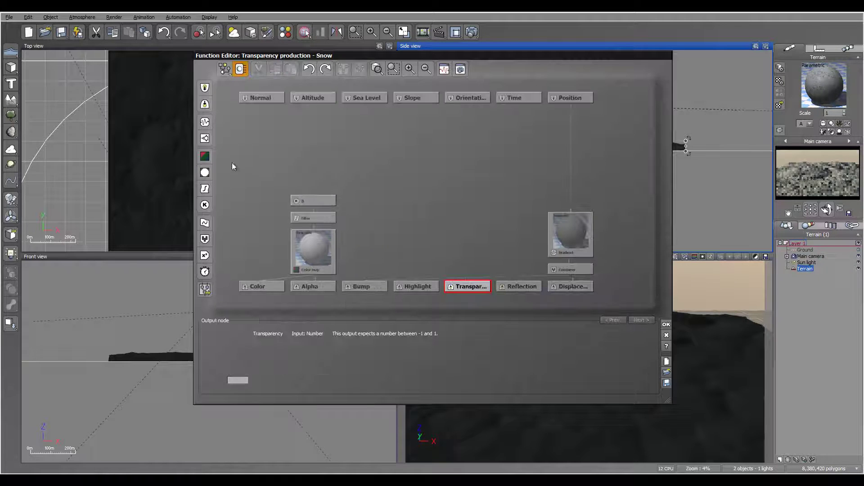
left_click(204, 174)
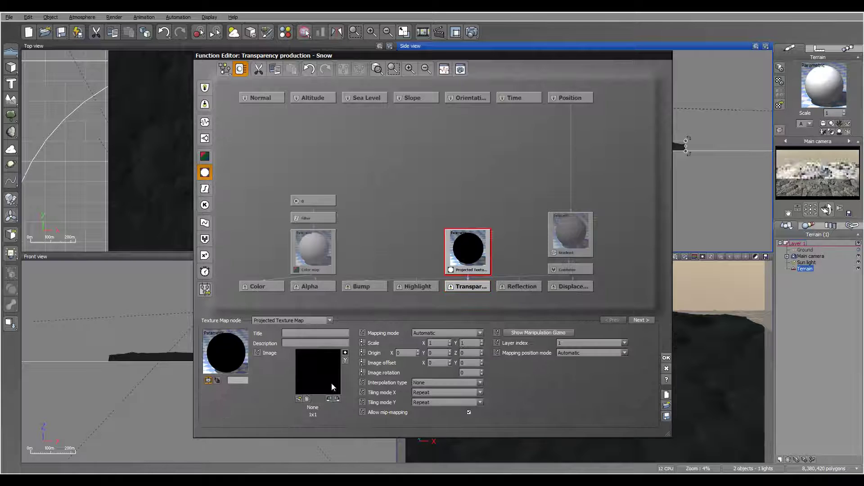
left_click(299, 399)
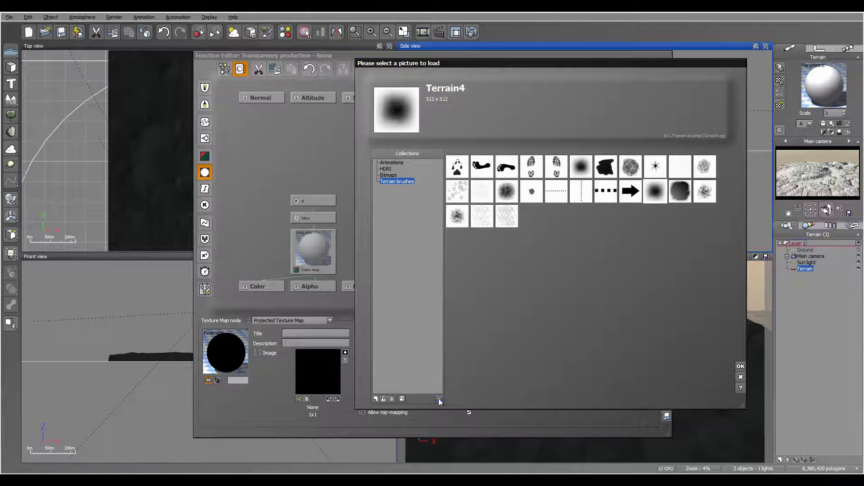
left_click(439, 399)
left_click(503, 89)
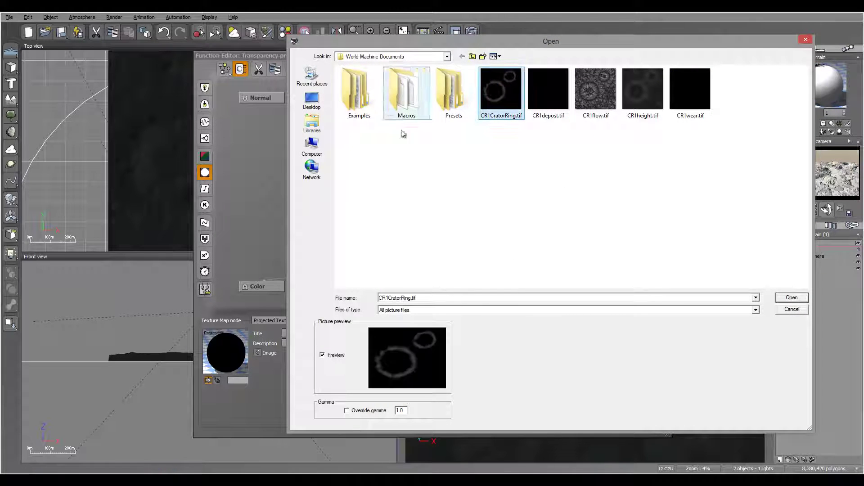
left_click(792, 298)
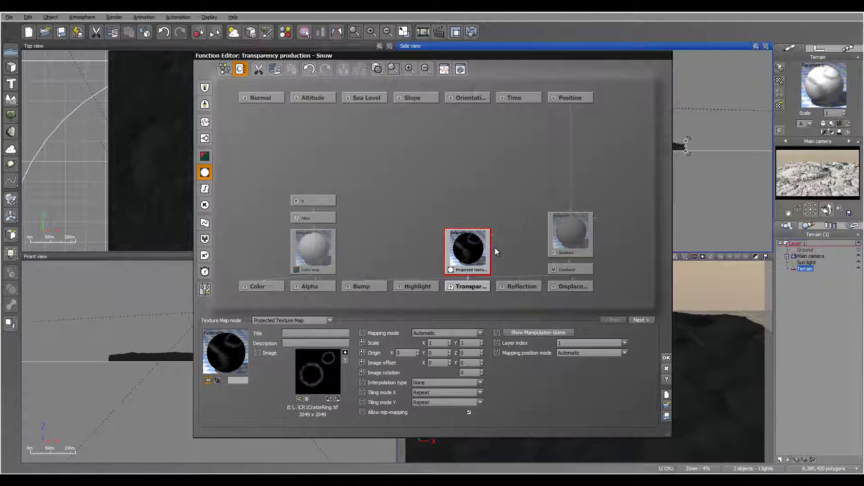
left_click(346, 353)
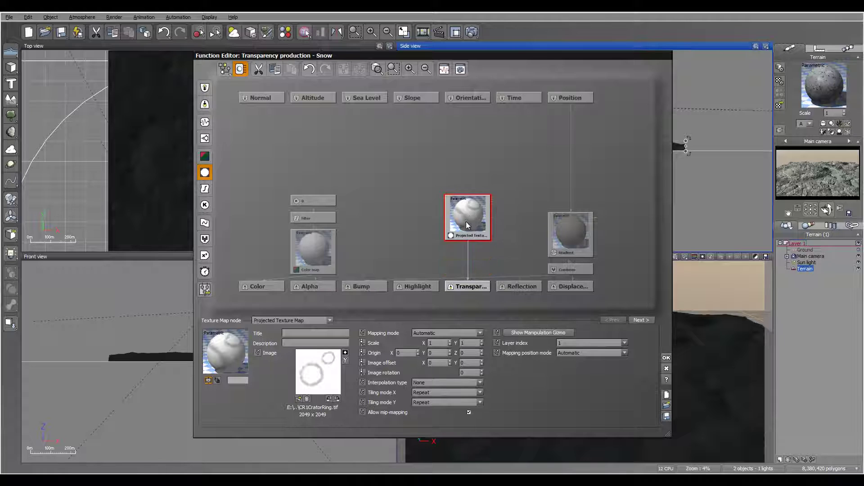
- Move the crater ring texture map node up and insert a Filter node between it and the Transparency output
left_click_drag(466, 222, 448, 171)
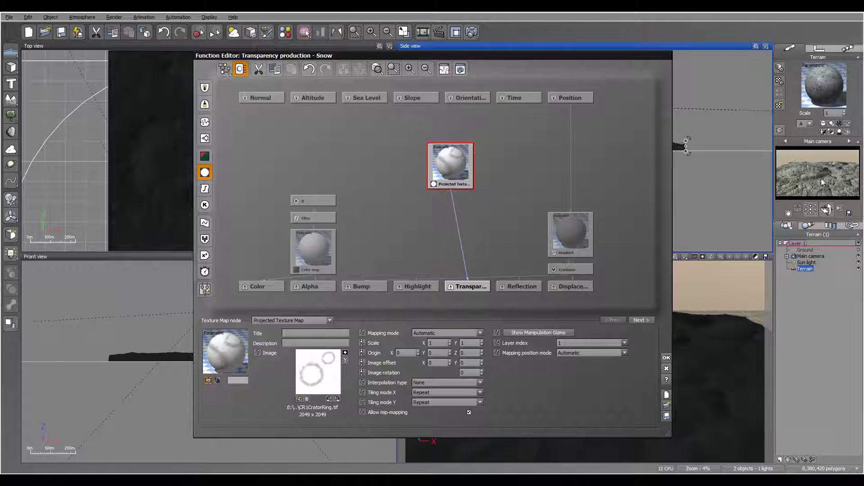
left_click(459, 234)
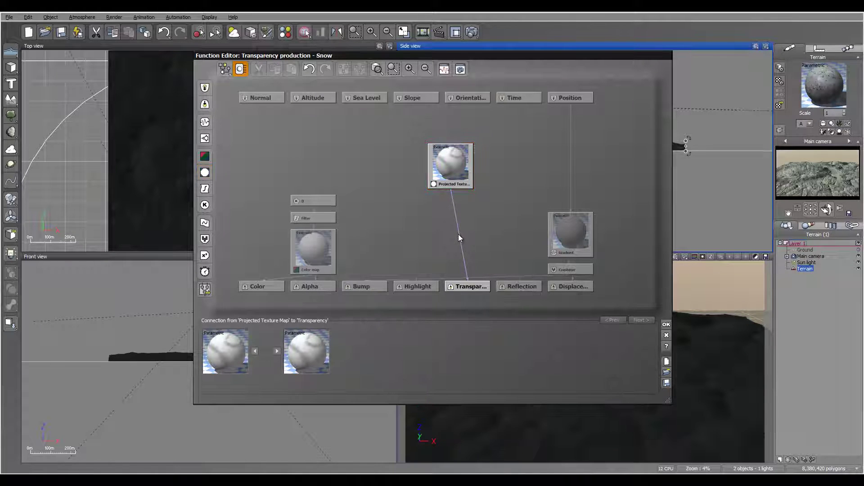
left_click(205, 189)
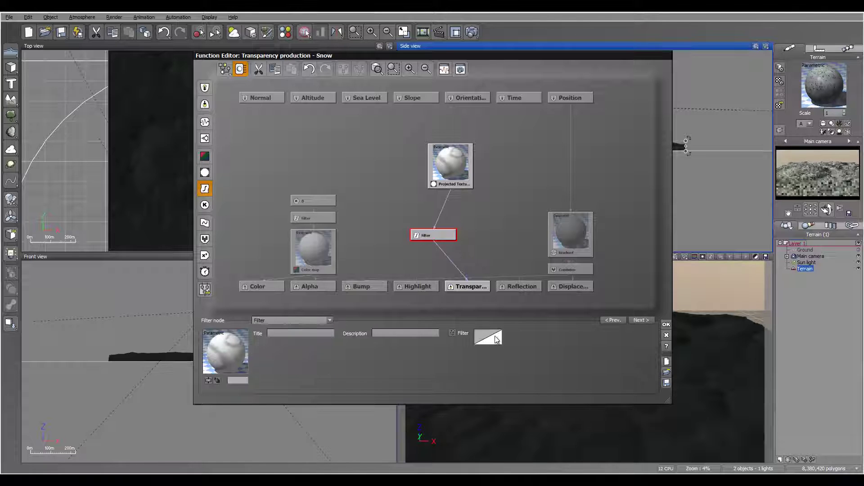
- Bend the filter curve downward with two keypoints, the upper one at about X 0.90, Y 0.07, and accept the transparency function
right_click(494, 336)
left_click(511, 341)
left_click_drag(641, 211, 704, 231)
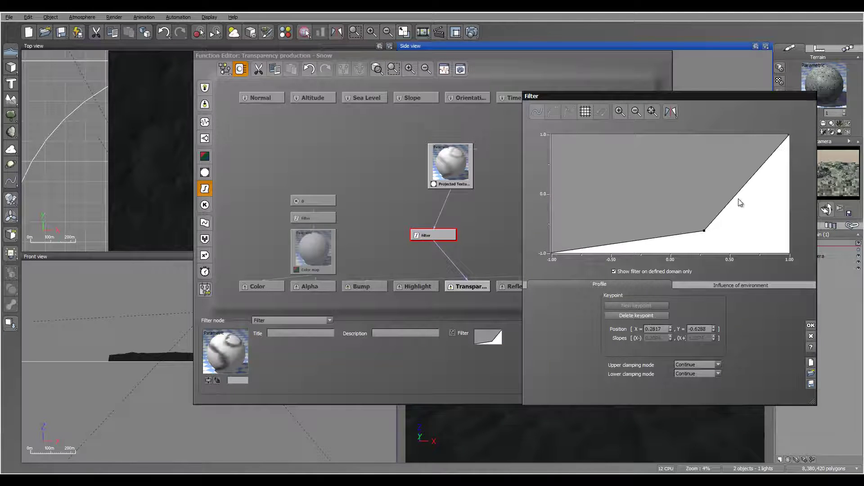
left_click_drag(744, 186, 774, 182)
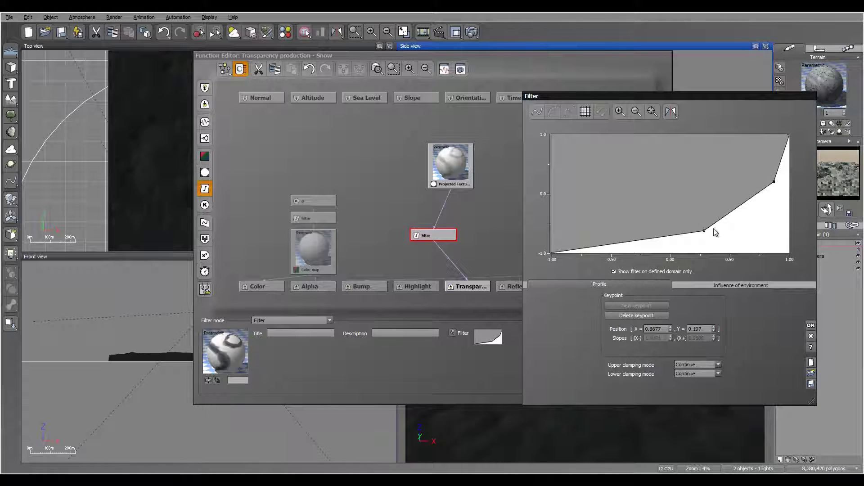
mouse_move(706, 232)
left_mouse_down()
mouse_move(696, 224)
mouse_move(710, 242)
left_mouse_up()
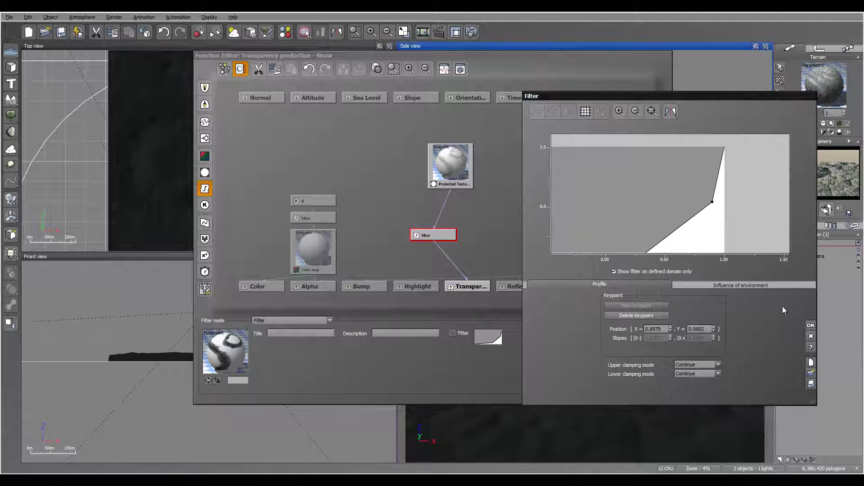
key("Return")
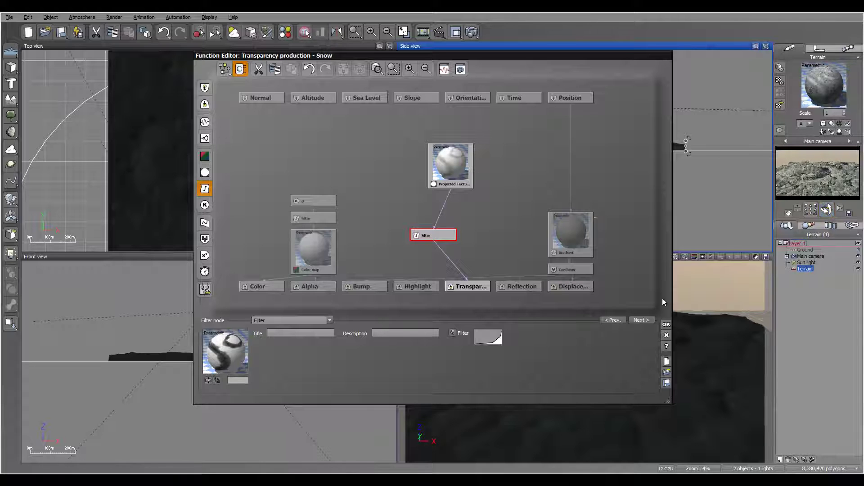
left_click(667, 324)
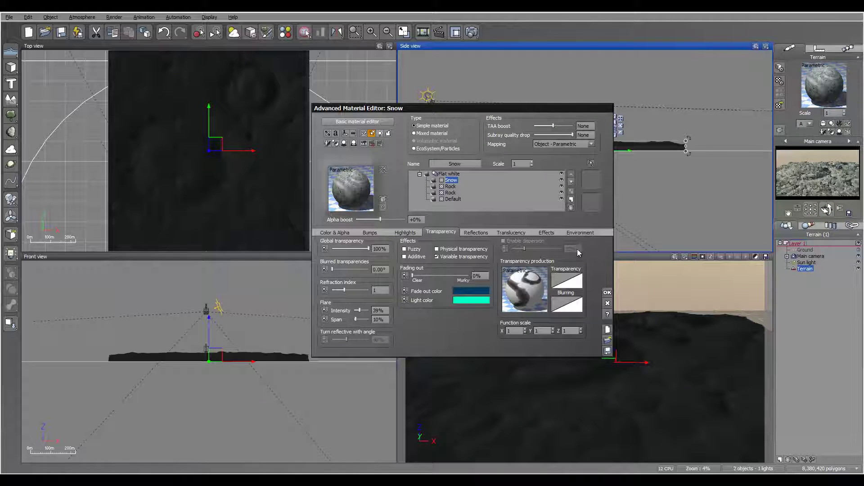
- Render the scene and examine the Snow layer along the crater rings
left_click(473, 32)
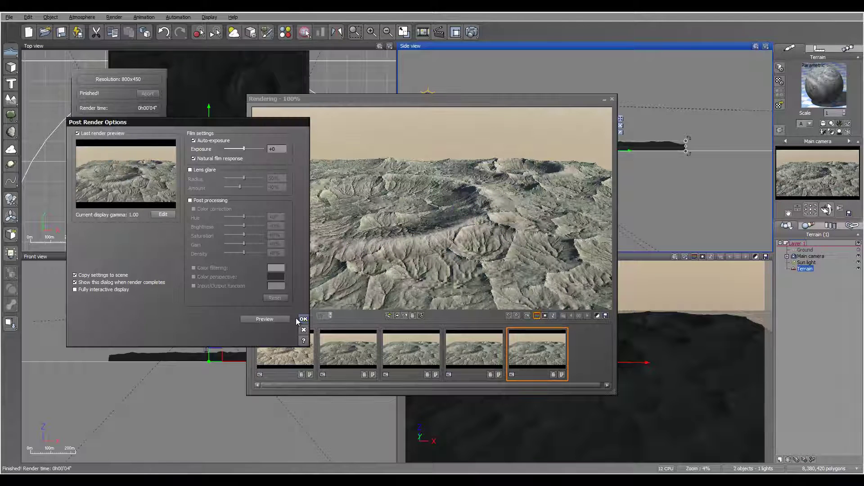
left_click(302, 319)
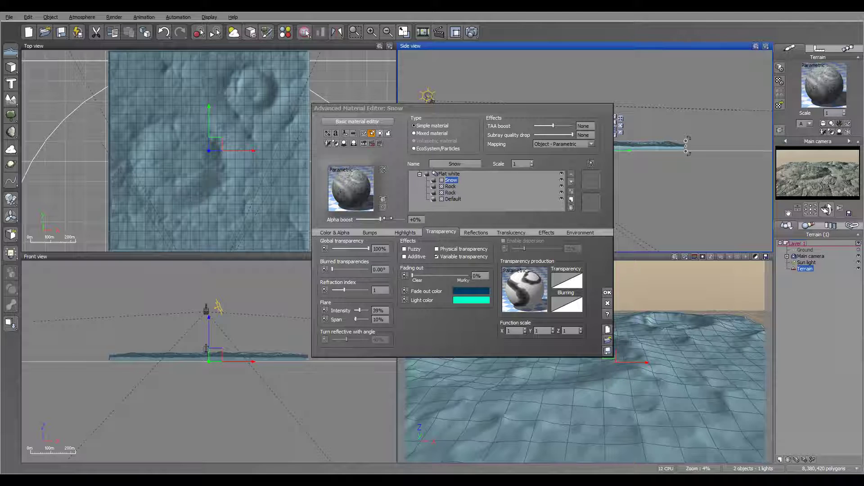
- Set the Snow layer's alpha boost to -31% and its addition to underlying layer bumps to 100%
left_click_drag(386, 218, 381, 218)
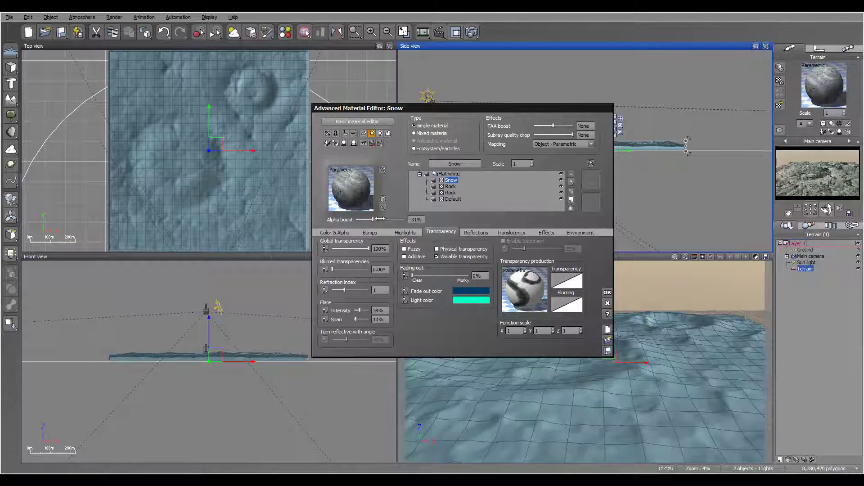
left_click(370, 233)
left_click_drag(325, 333, 396, 332)
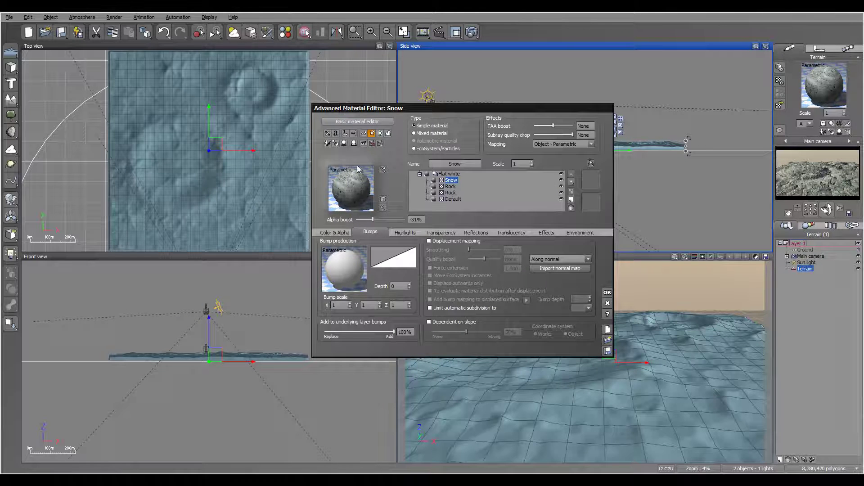
- Add a second Snow landscape material as the top layer and set its alpha boost to 0% and bump depth to 0
left_click(572, 201)
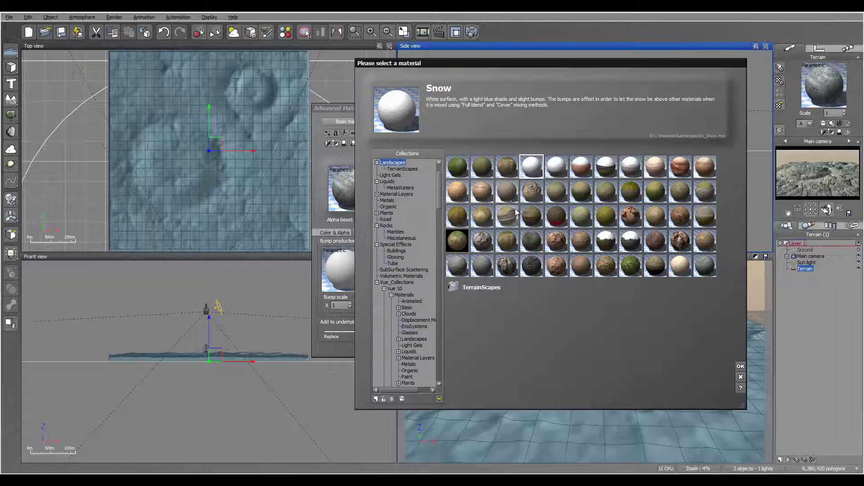
key("Return")
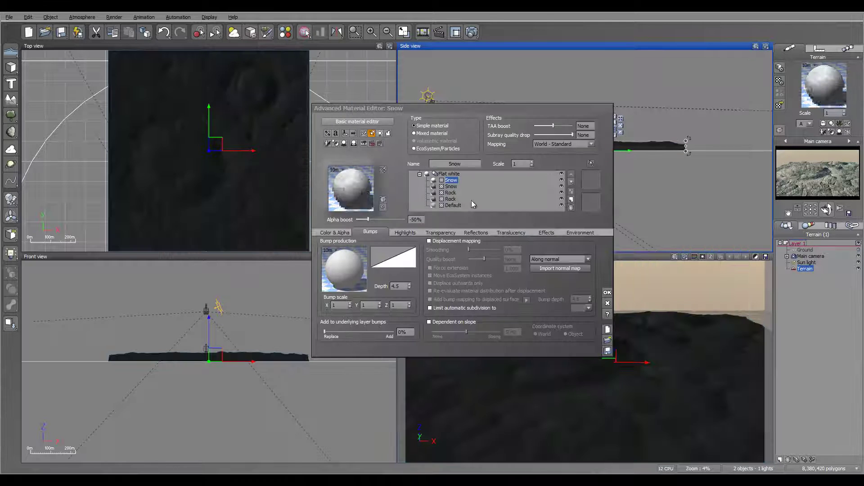
left_click(420, 220)
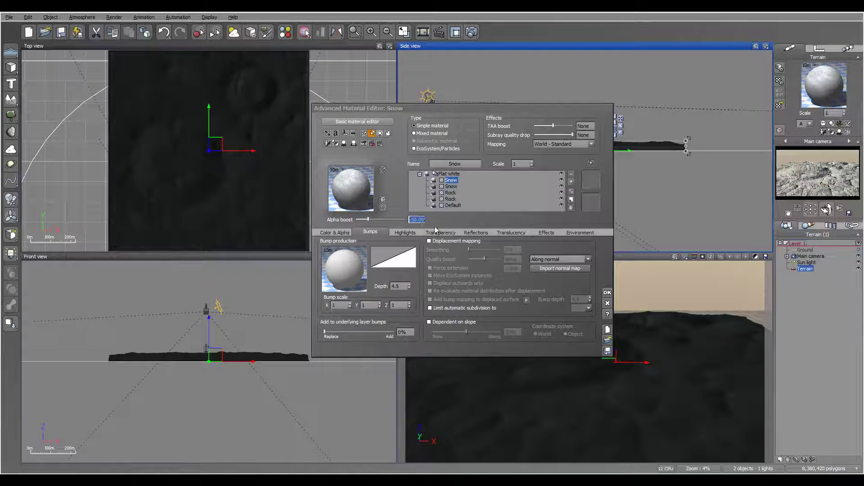
type("0")
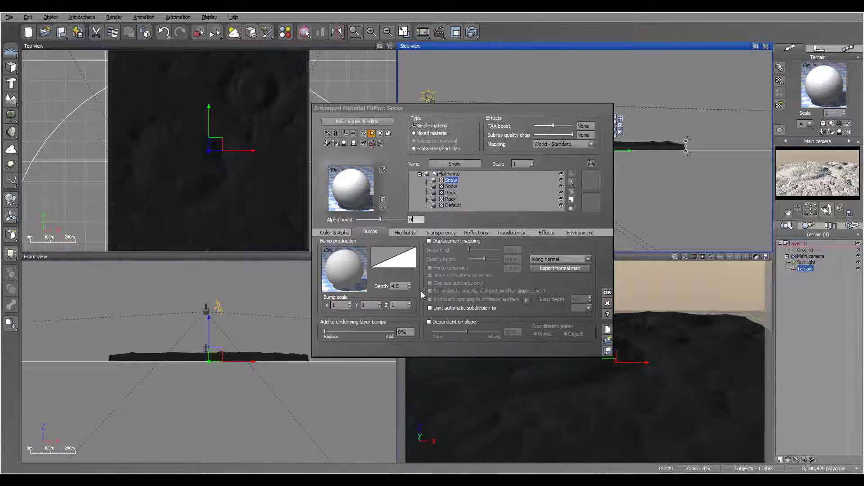
key("Return")
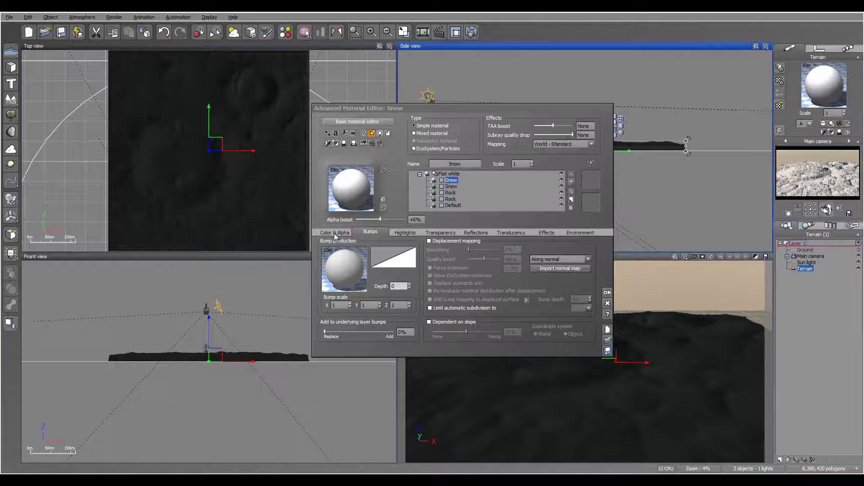
- Set the new Snow layer's mapping to Object - Parametric and its global transparency to 100% with variable transparency enabled
left_click(336, 233)
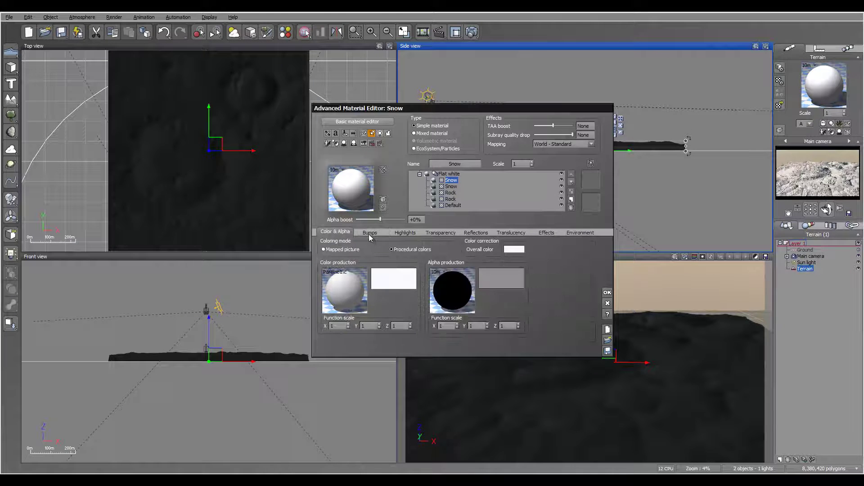
left_click(435, 232)
left_click(591, 144)
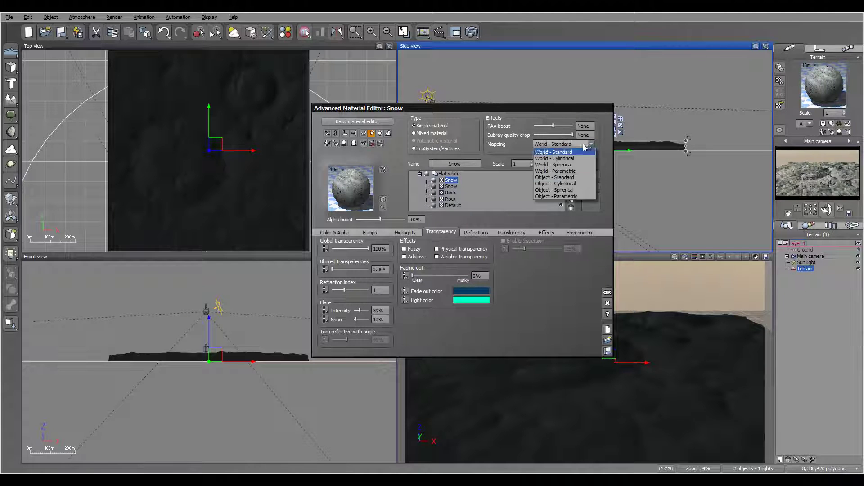
left_click(568, 196)
left_click(437, 257)
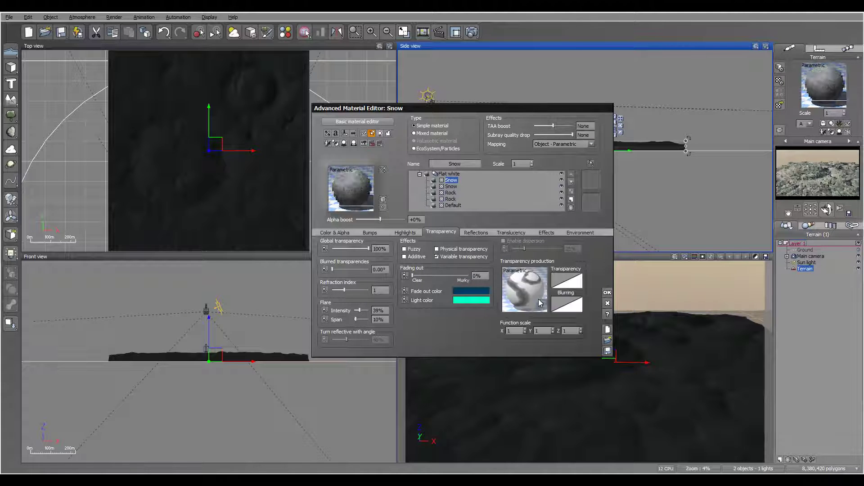
- Add a projected texture map node to the top Snow layer's transparency function and load CR1height.tif into it, inverted
right_click(520, 293)
left_click(538, 298)
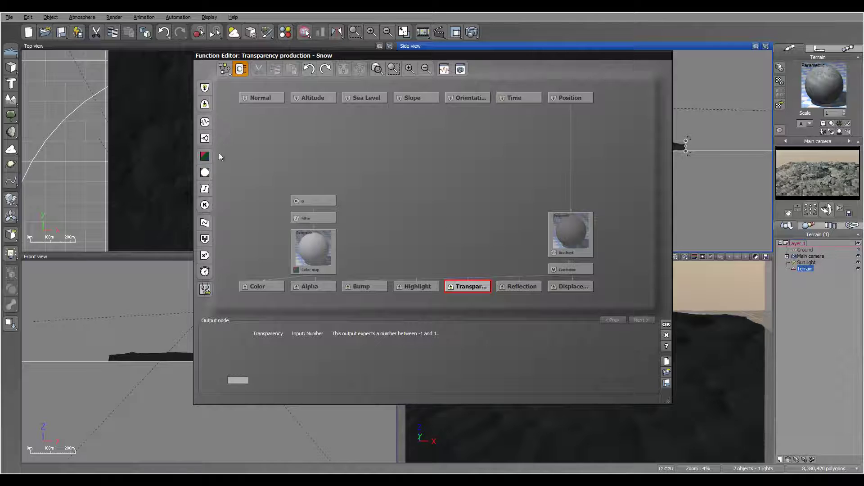
left_click(205, 172)
left_click(298, 398)
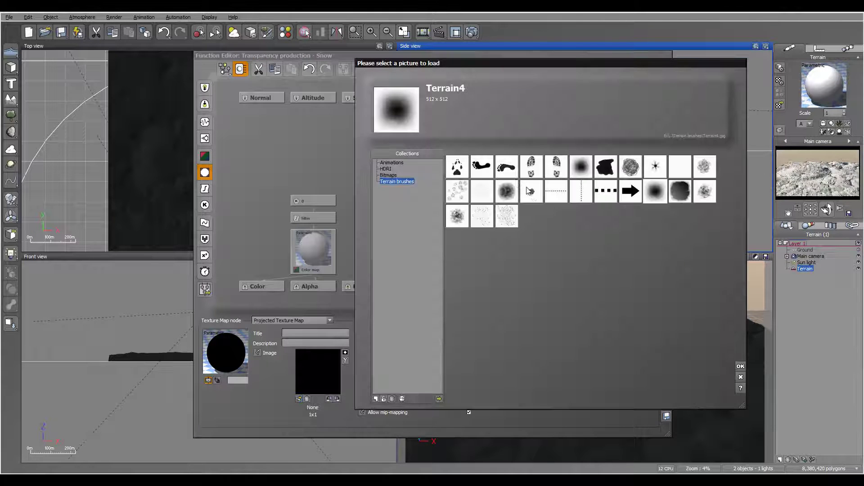
left_click(438, 399)
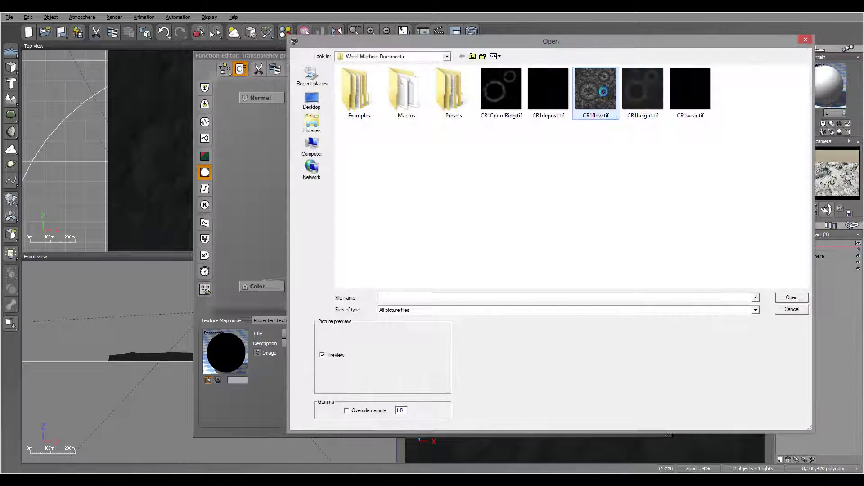
left_click(597, 90)
left_click(632, 103)
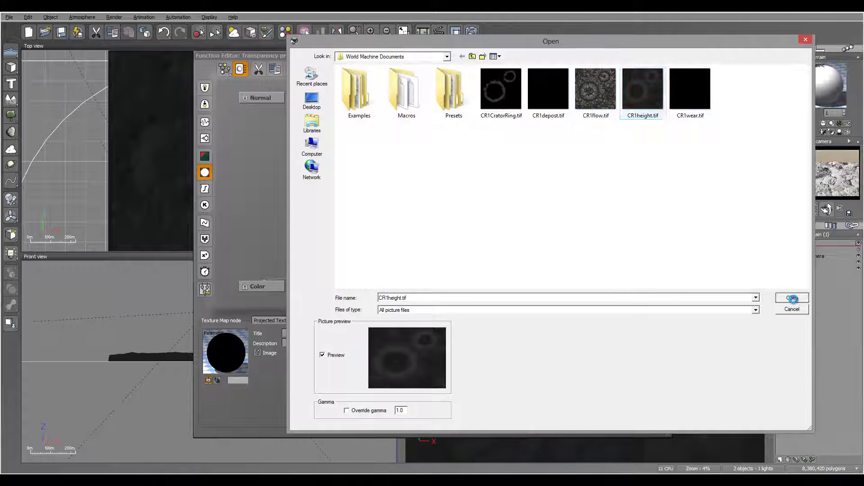
left_click(792, 298)
- Move the height texture map node up and insert a Filter node between it and the Transparency output
left_click_drag(474, 246, 437, 161)
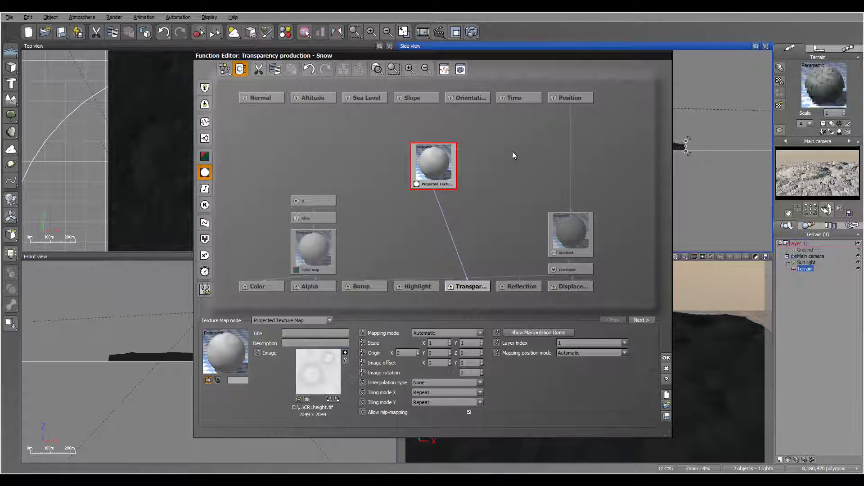
left_click(452, 234)
left_click(205, 188)
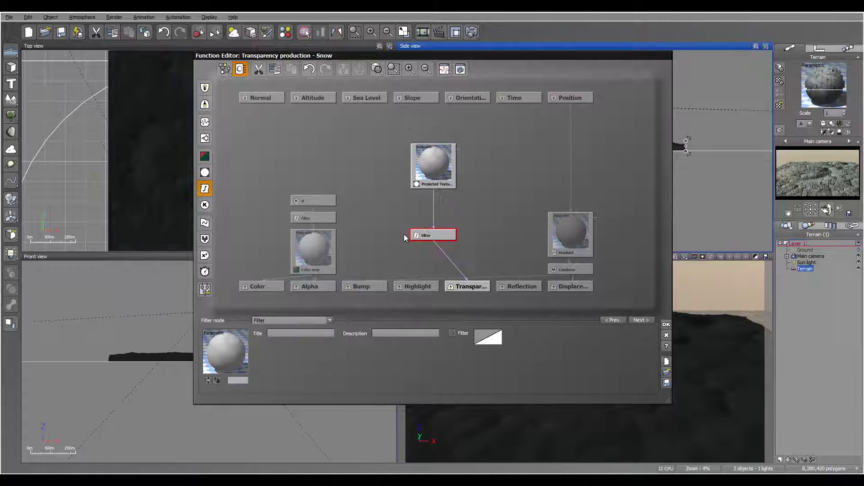
- Bend the transparency Filter's curve downward with keypoints at about (-0.04, -0.70) and (0.70, 0.02), apply it and render the main camera view
left_click_drag(417, 236, 468, 219)
right_click(495, 342)
left_click(513, 347)
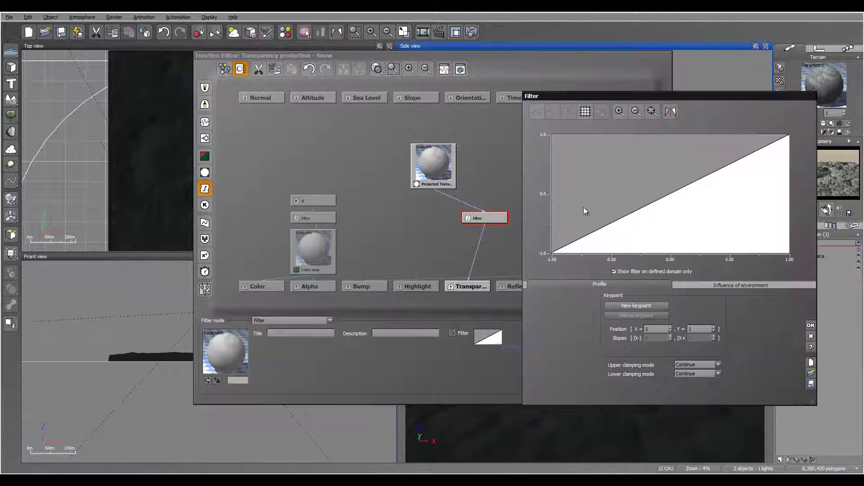
left_click_drag(643, 209, 660, 227)
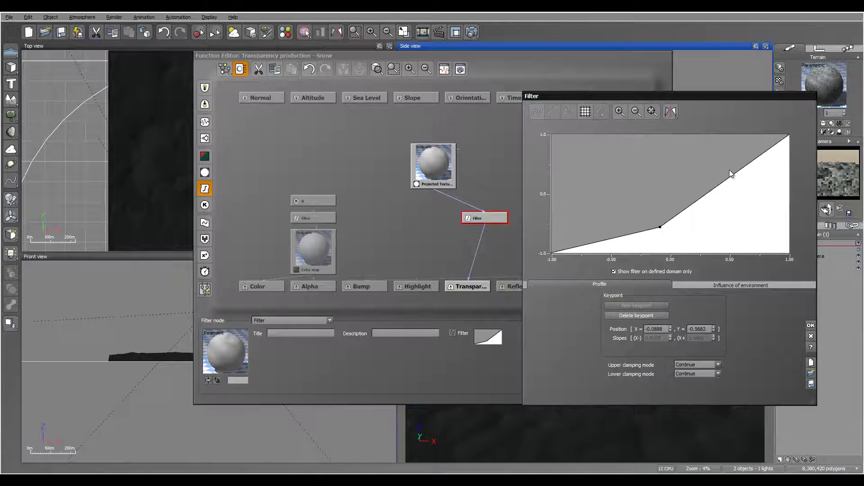
left_click_drag(731, 170, 747, 184)
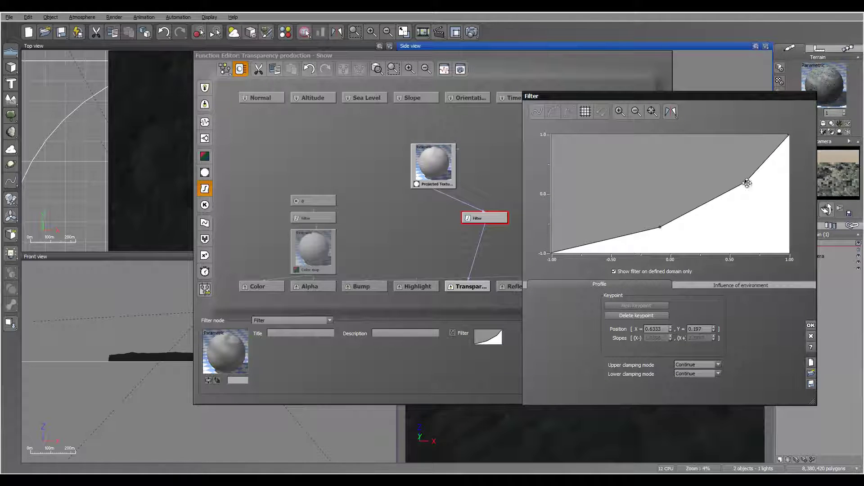
left_click(750, 187)
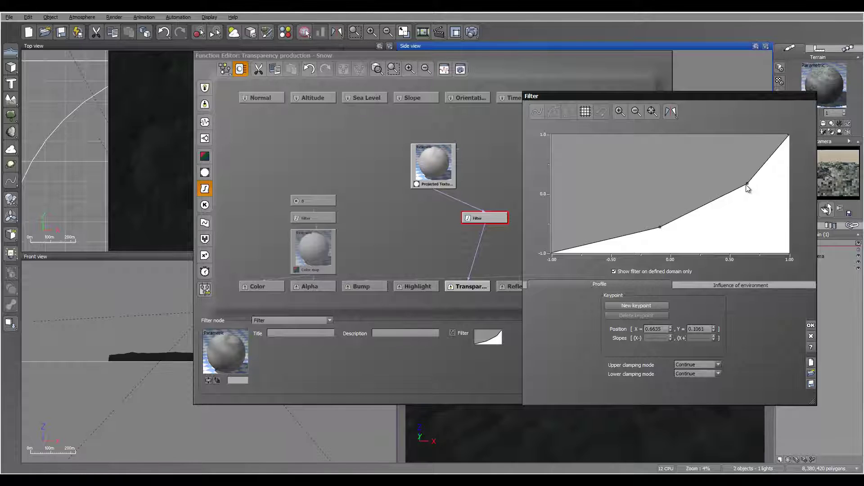
left_click_drag(747, 183, 754, 192)
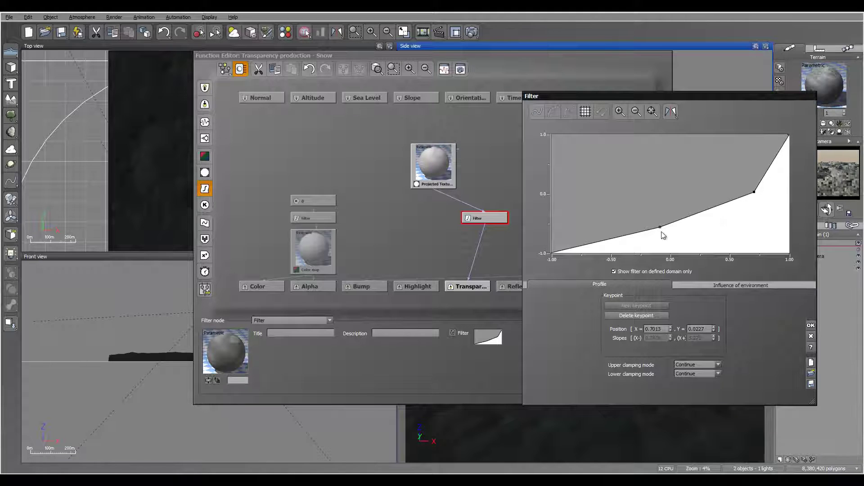
left_click_drag(661, 227, 666, 236)
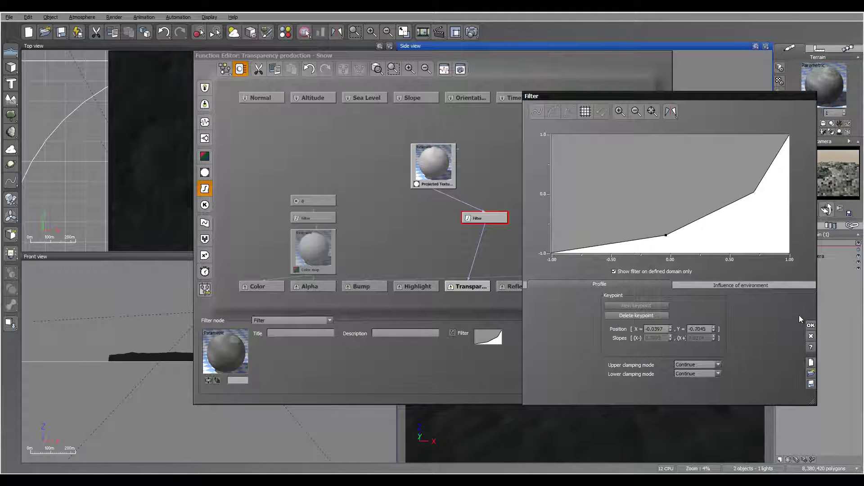
left_click(811, 325)
left_click(666, 324)
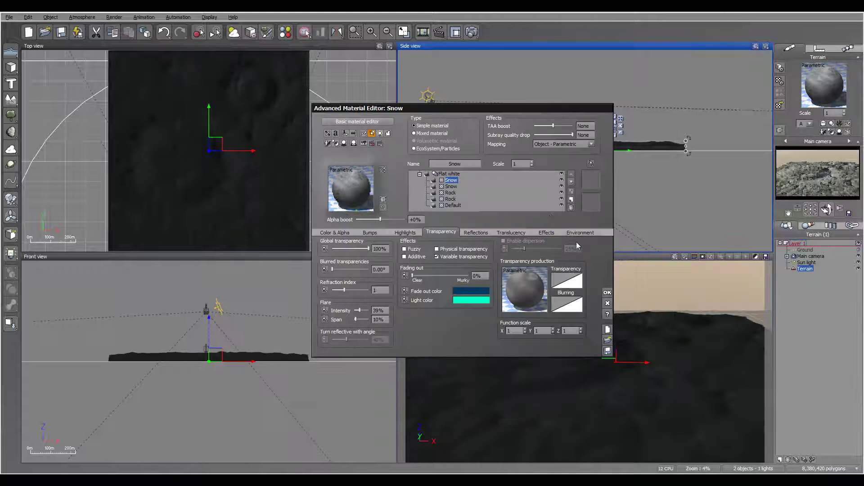
left_click(472, 32)
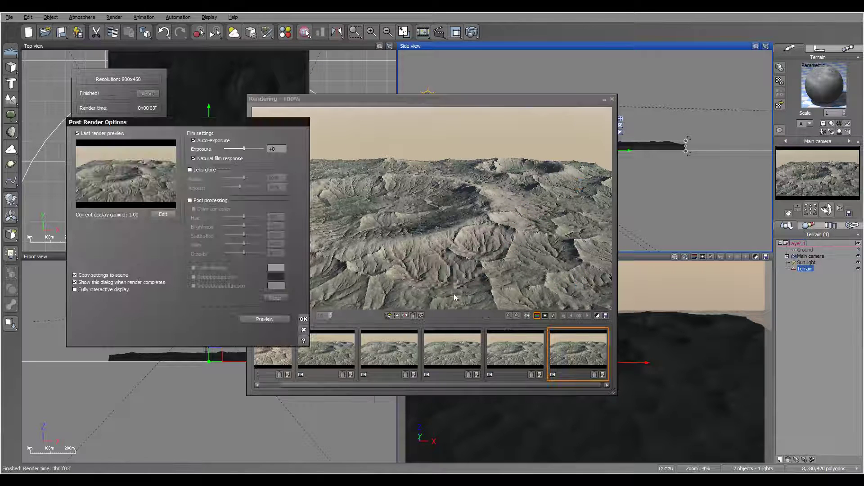
left_click(305, 320)
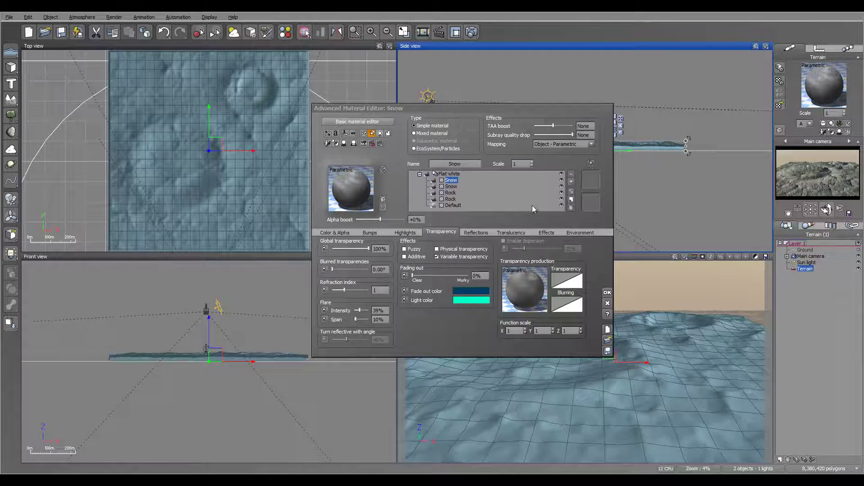
- Add the Soft Dunes landscape material as the new top layer and change its type to simple material
left_click(571, 199)
left_click(680, 266)
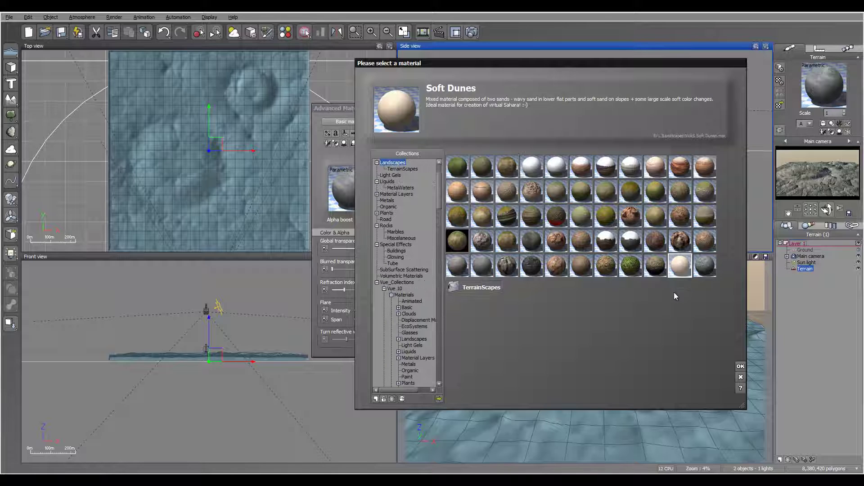
left_click(741, 366)
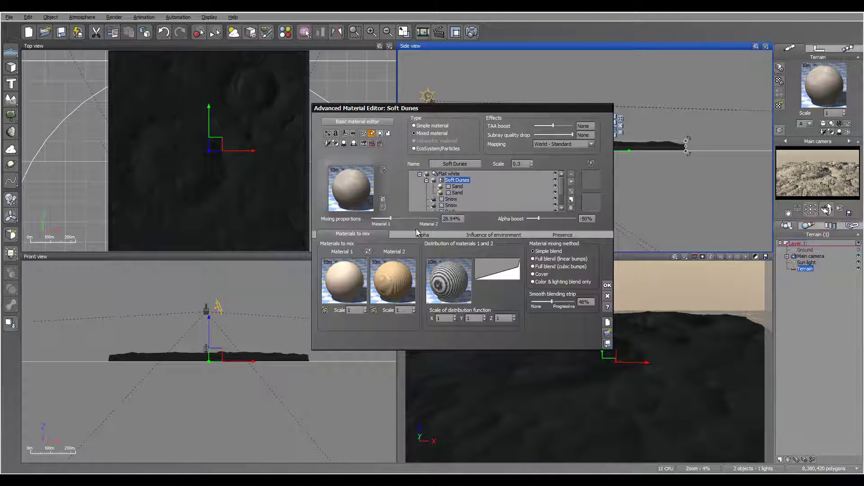
left_click(435, 124)
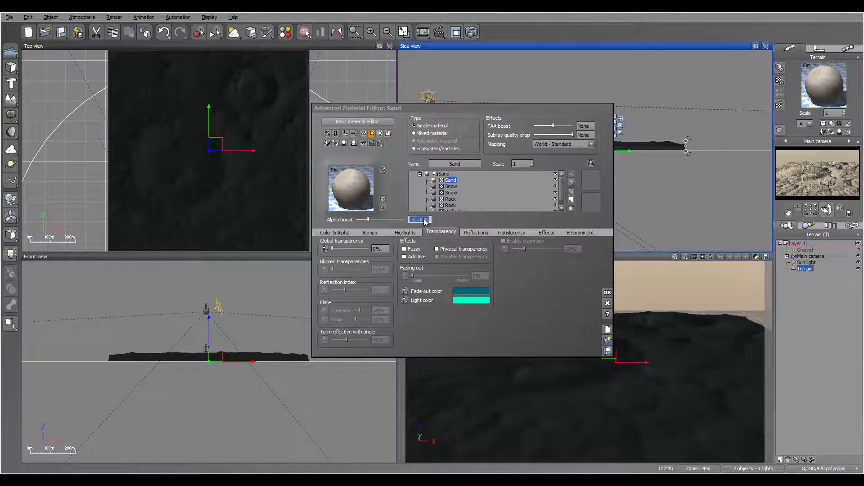
- Set the new Sand layer's alpha boost to 0% and its bump depth to 0
type("0")
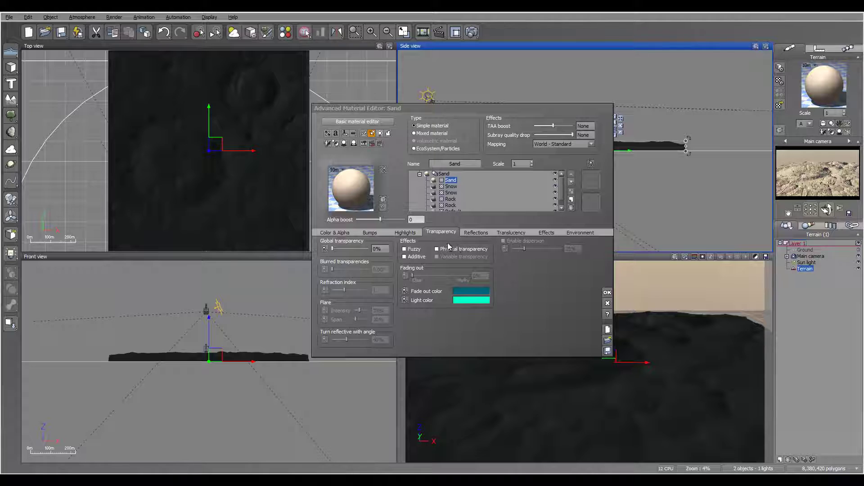
left_click(370, 233)
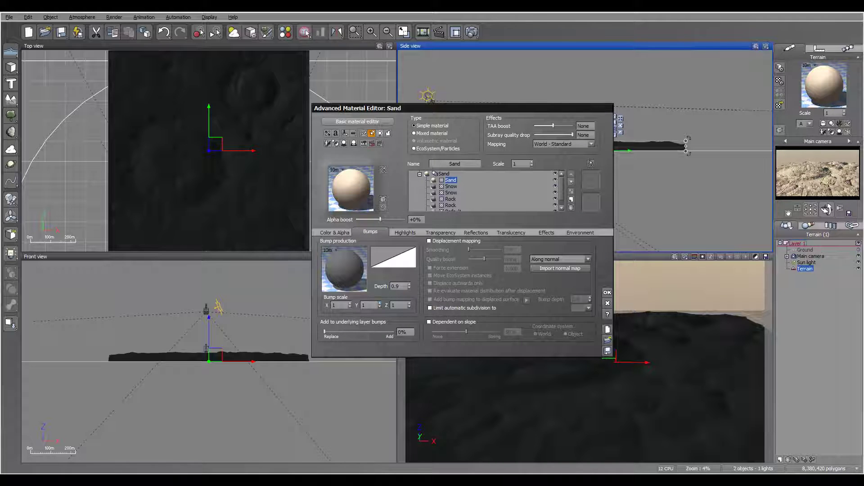
left_click(403, 289)
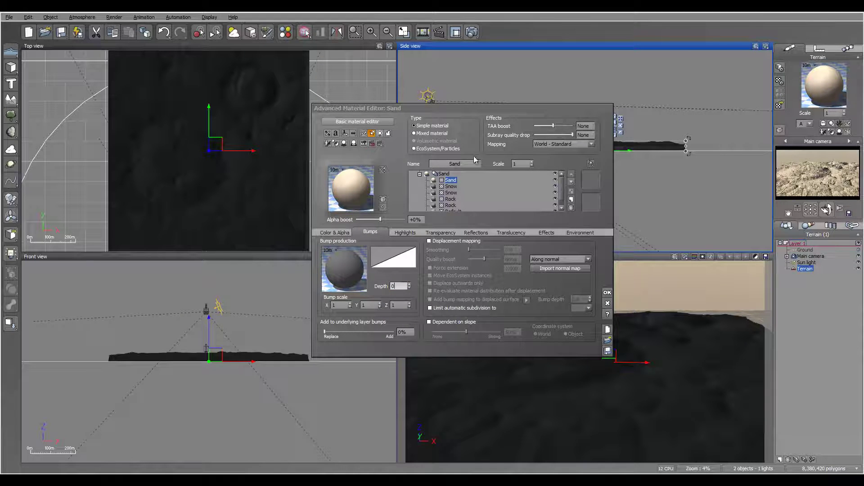
- Render the main camera view to check the sand coverage, and close the render display
left_click(471, 34)
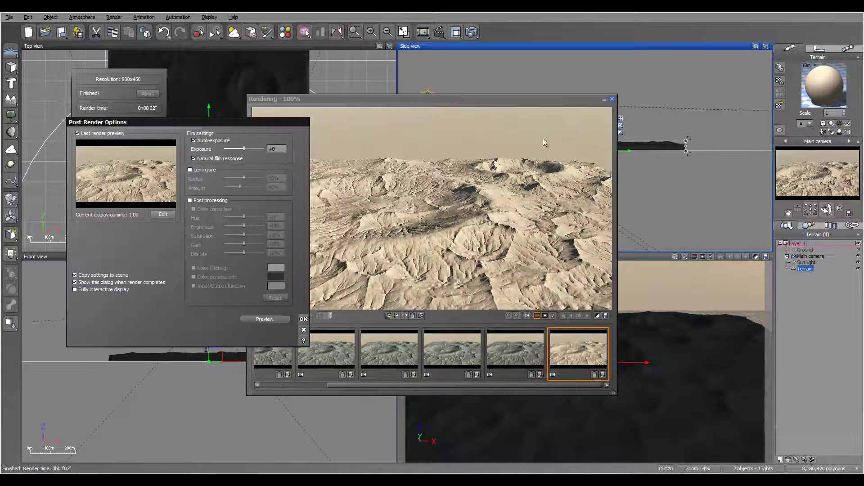
left_click(304, 320)
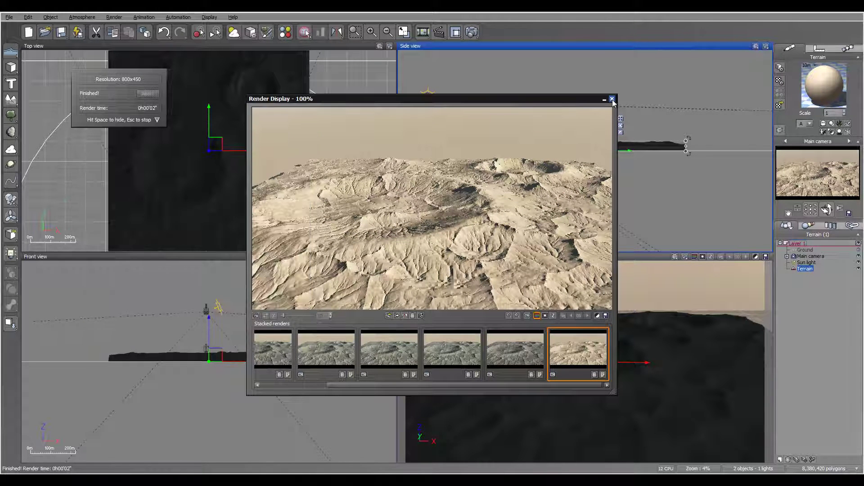
left_click(612, 100)
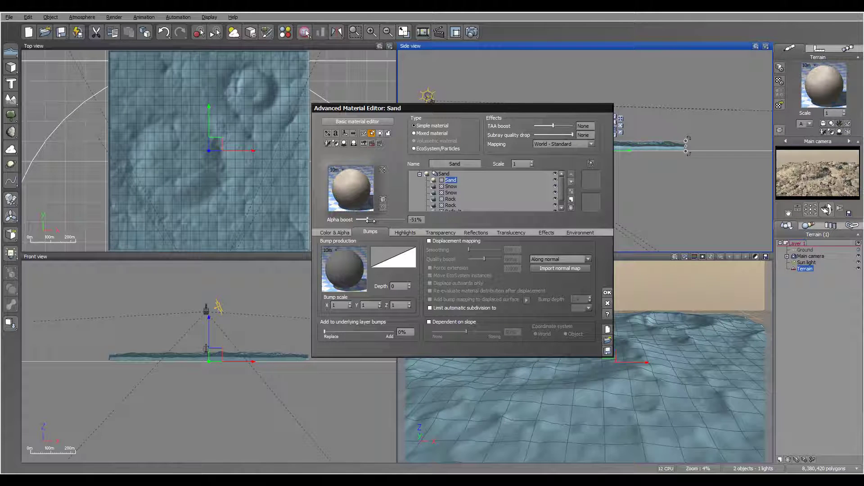
- Set the Sand layer's alpha boost to -66%, its highlight global size to 0% and its highlight intensity to 61%
left_click_drag(370, 221, 370, 220)
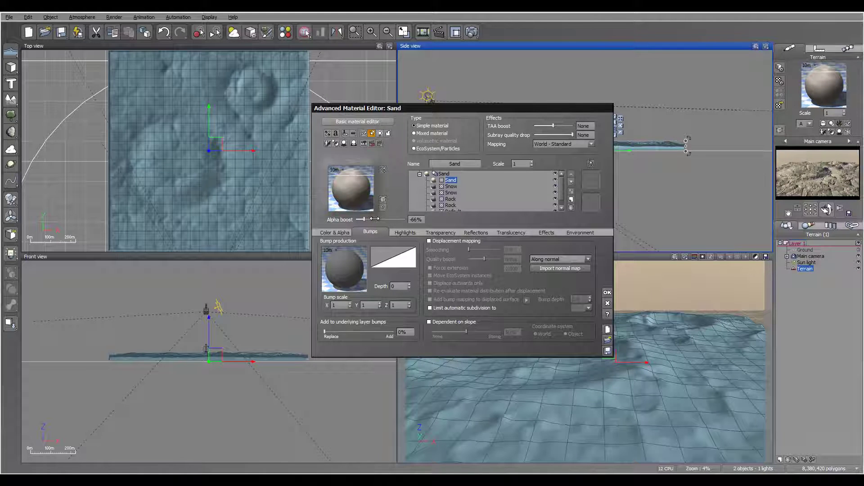
left_click(405, 232)
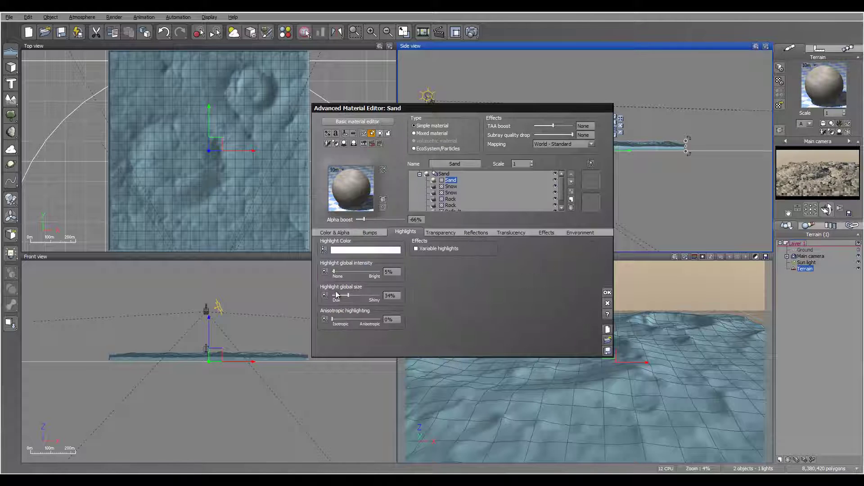
left_click_drag(336, 273, 363, 273)
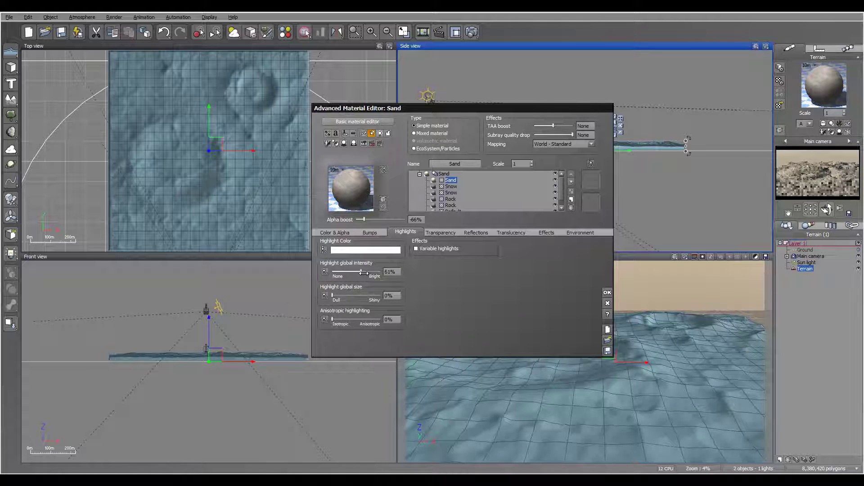
- Soften the highlights of the Snow, Rock and Default layers, setting the Default layer's highlight size to 0% and intensity to 54%
left_click(451, 187)
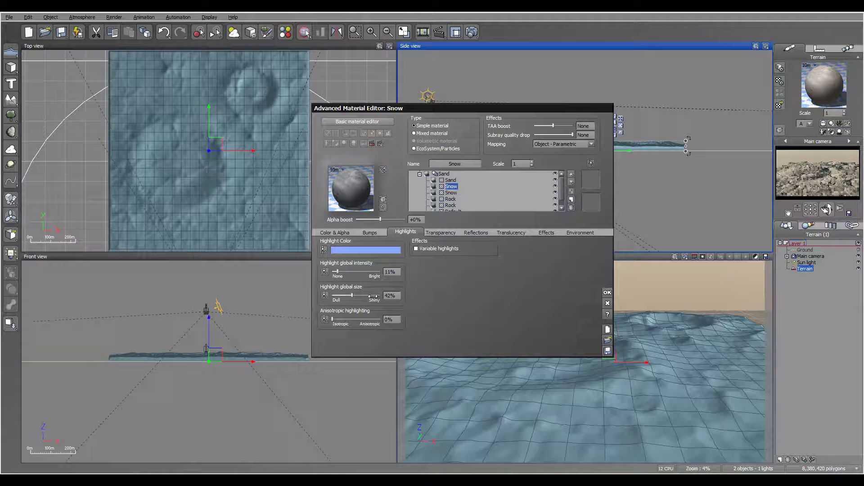
left_click(450, 193)
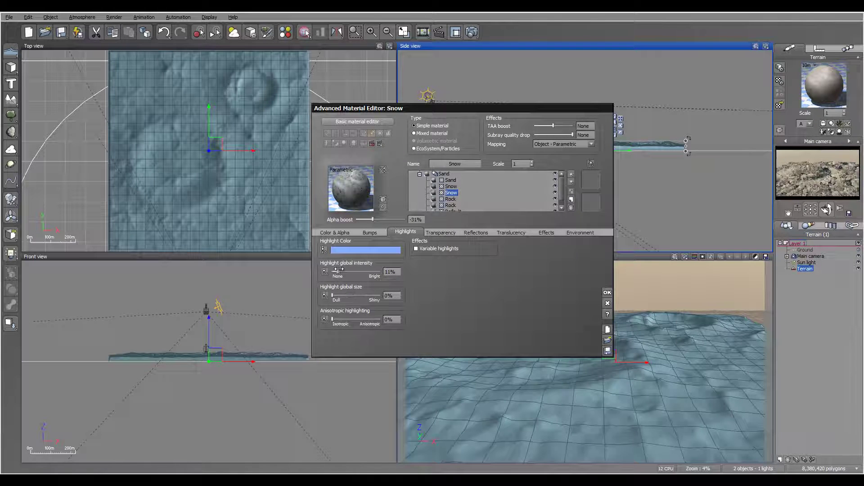
left_click(451, 199)
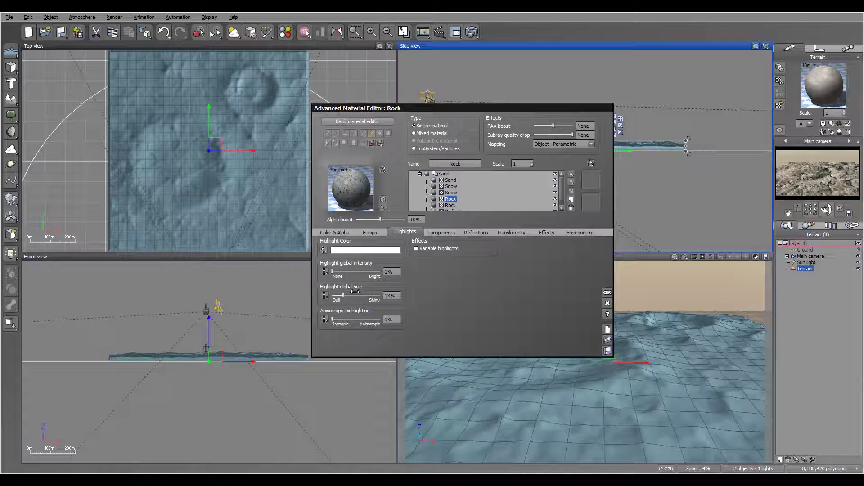
left_click(451, 205)
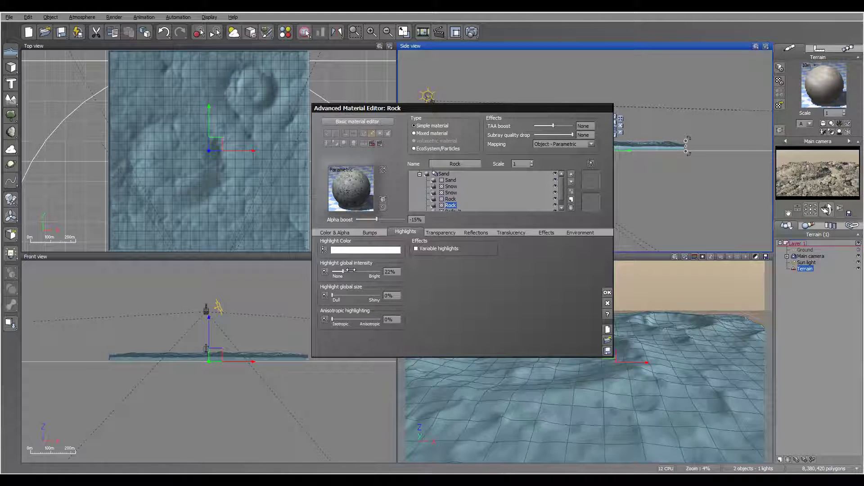
scroll(459, 205, "down", 1)
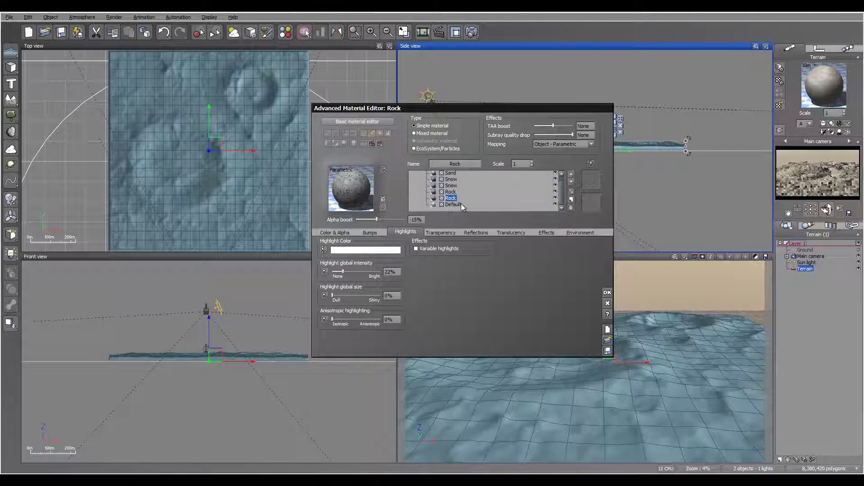
left_click(453, 204)
left_click_drag(345, 296, 364, 272)
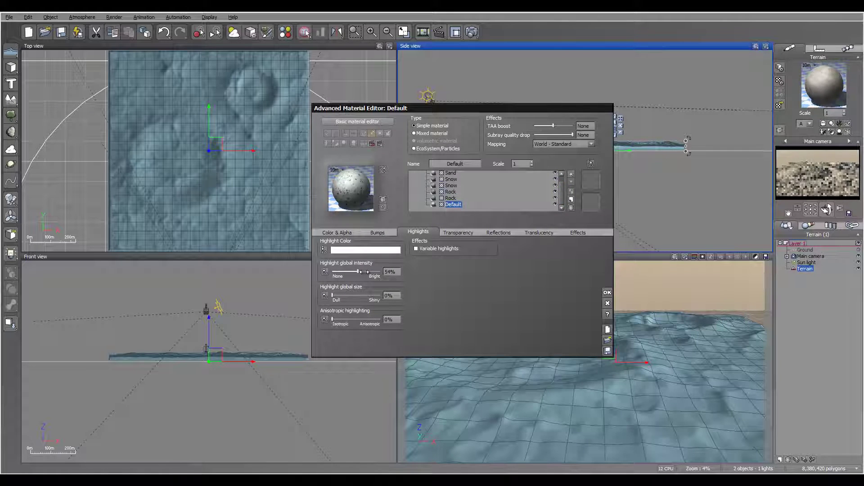
- Darken the Default layer's overall color slightly
left_click(346, 232)
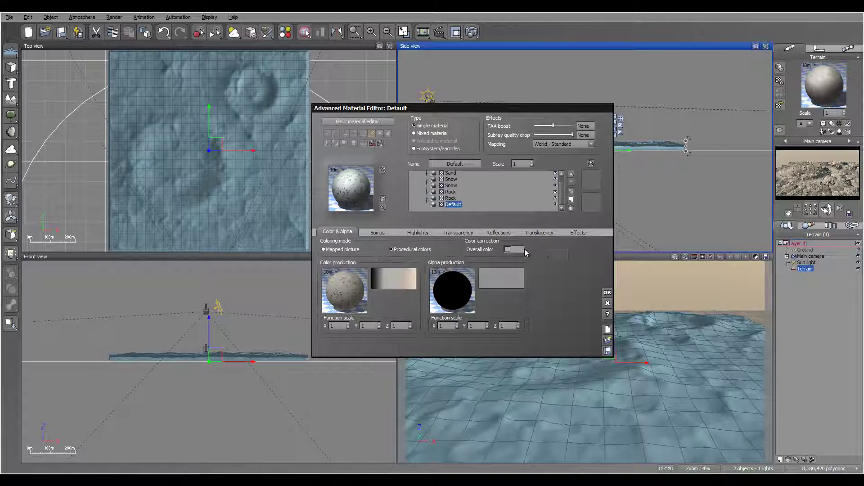
left_click(525, 253)
left_click(561, 254)
left_click_drag(580, 245, 580, 251)
key("Return")
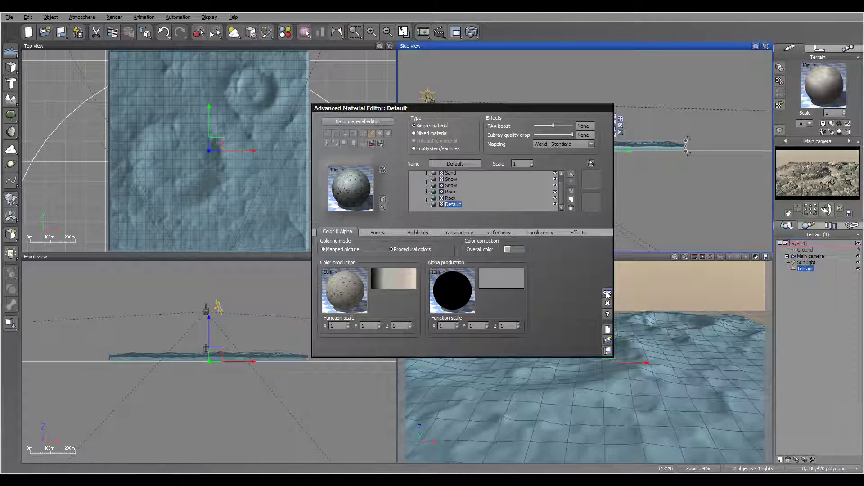
- Reselect the Sand layer and render the main camera view to check the blended layers, closing the render display at the end
left_click(452, 186)
scroll(467, 210, "up", 1)
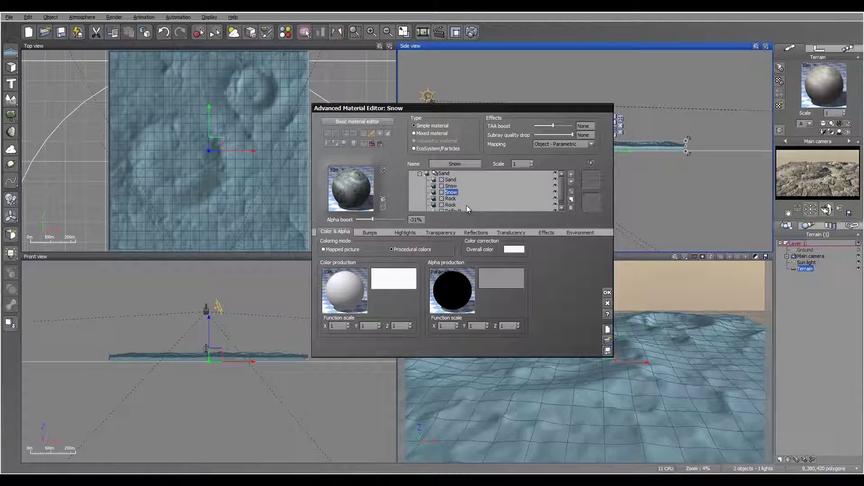
left_click(450, 179)
left_click(473, 32)
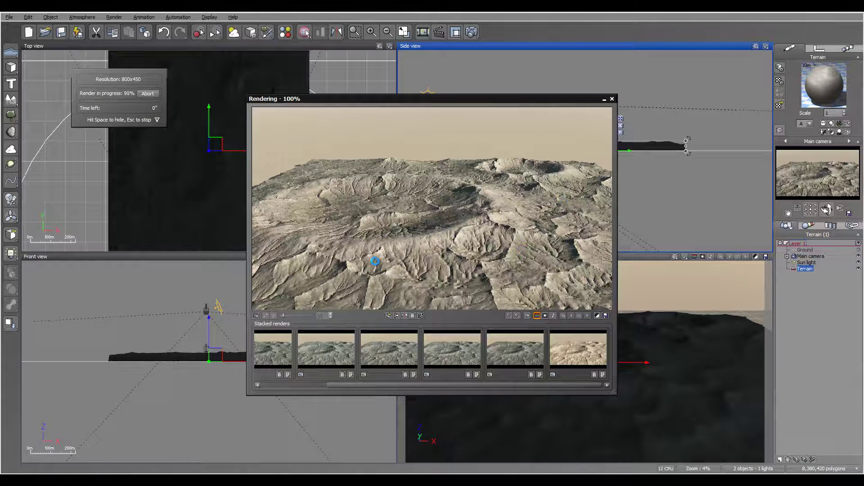
left_click(304, 320)
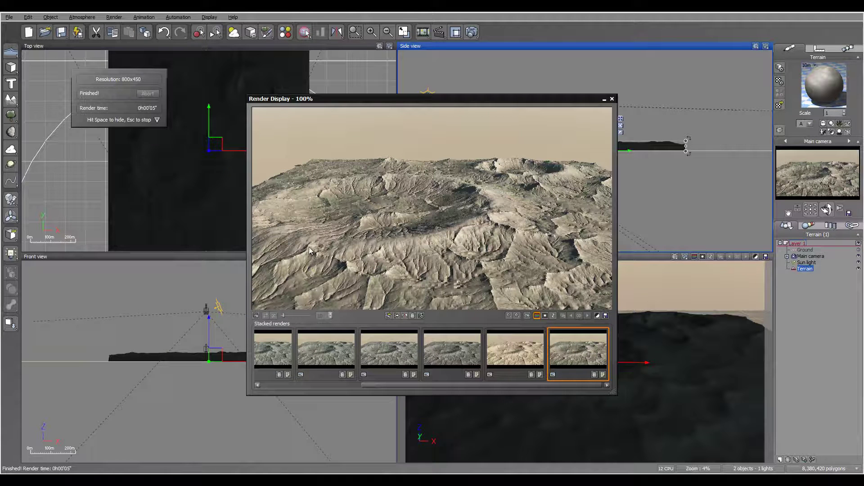
left_click(611, 99)
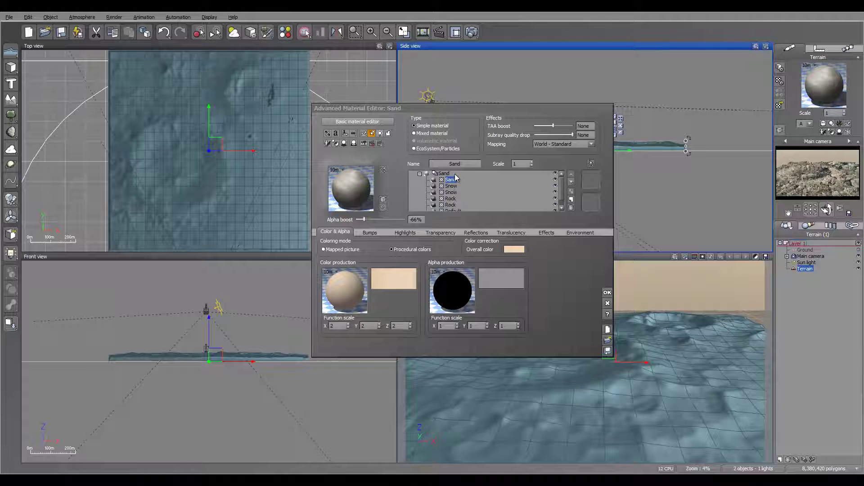
- Accept the layered material and move the main camera closer to the terrain, at a height of about 207.6
left_click(454, 174)
left_click(608, 260)
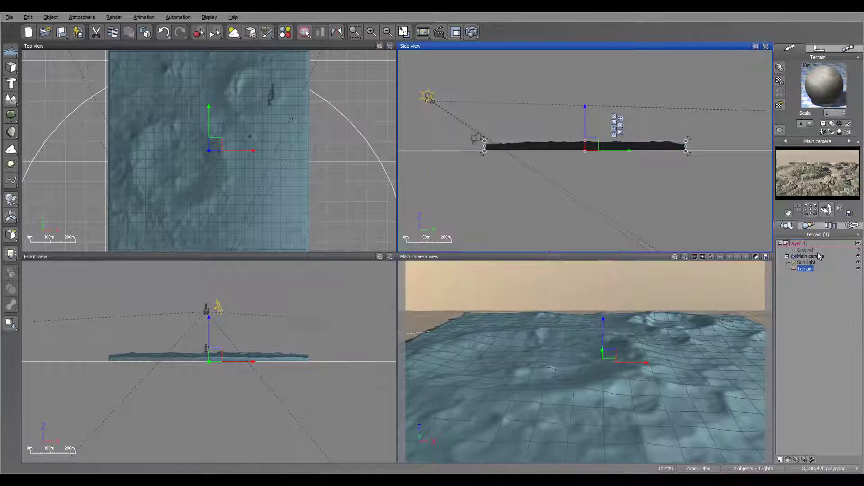
left_click(595, 155)
left_click_drag(595, 155, 607, 155)
mouse_move(827, 209)
left_mouse_down()
mouse_move(827, 217)
mouse_move(835, 210)
mouse_move(828, 209)
left_mouse_up()
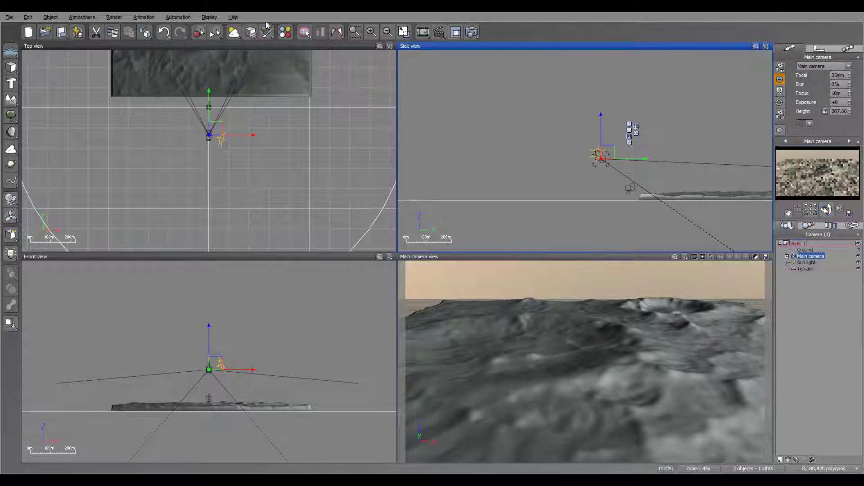
- Nudge the main camera slightly away from the terrain and switch the atmosphere's lighting model to Global radiosity
left_click_drag(215, 125, 212, 136)
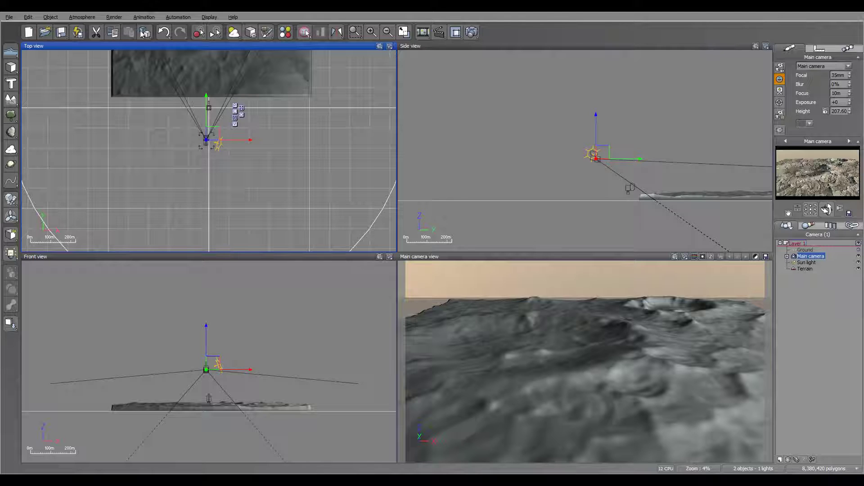
left_click(82, 17)
left_click(54, 75)
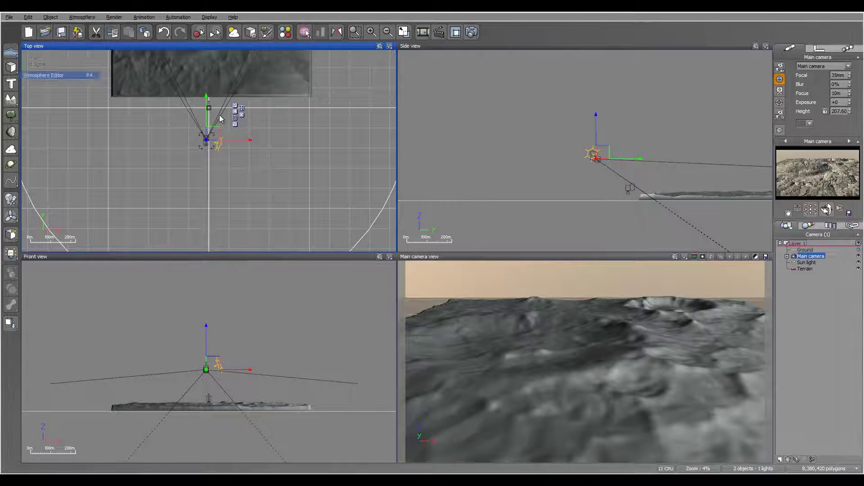
left_click(274, 114)
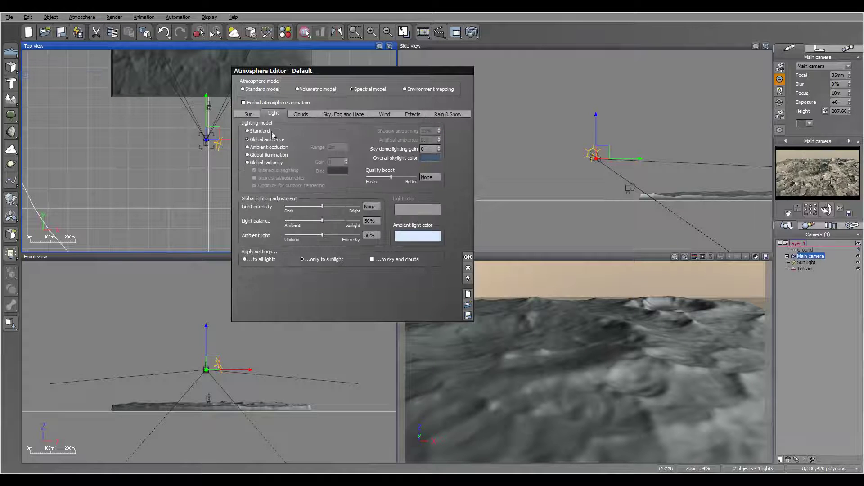
left_click(276, 163)
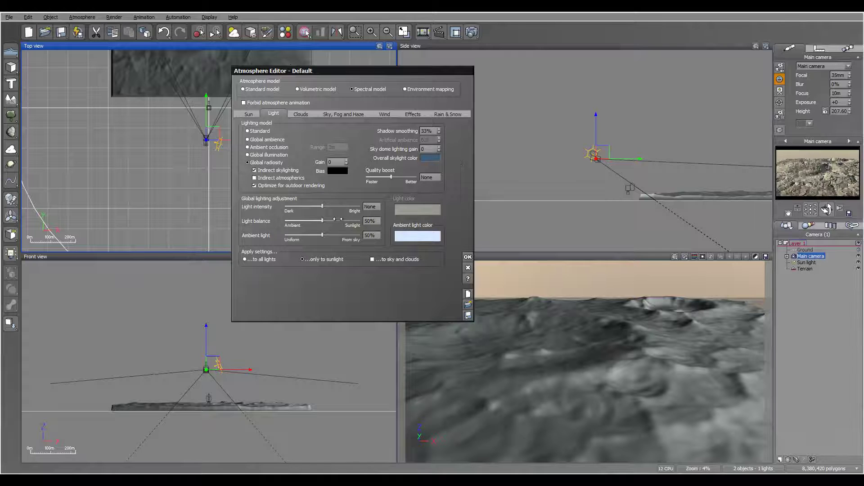
- Change the atmosphere's ambient light color to a dark neutral gray with RGB 70, 71, 70
right_click(414, 232)
left_click(432, 238)
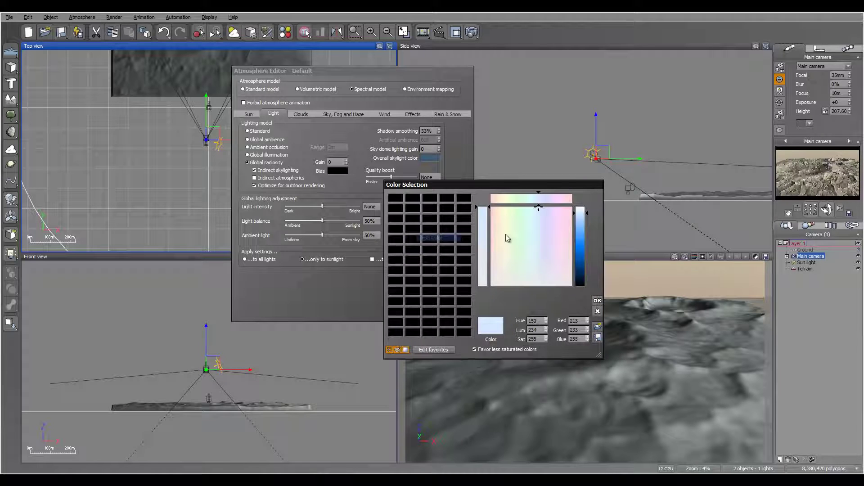
left_click(524, 284)
mouse_move(580, 252)
left_mouse_down()
mouse_move(583, 244)
mouse_move(581, 264)
left_mouse_up()
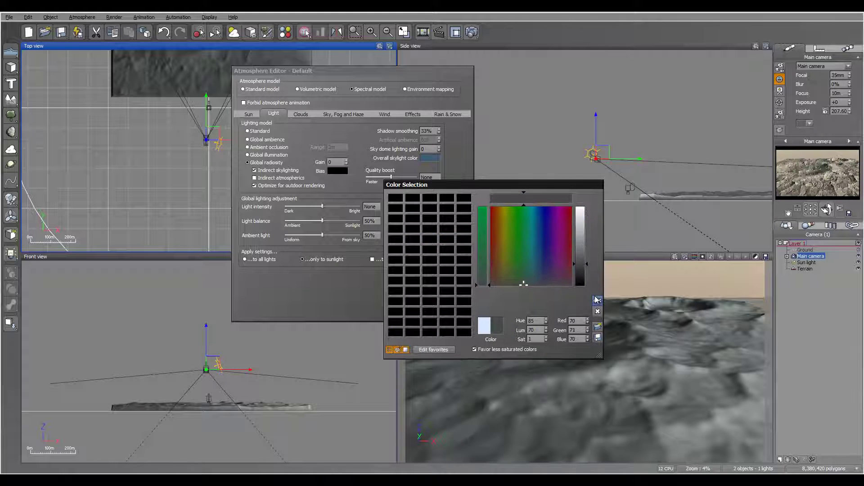
left_click(597, 299)
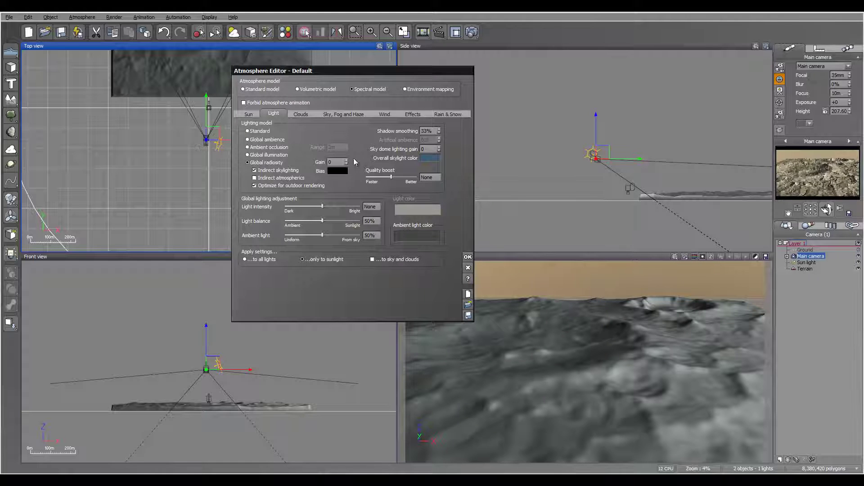
- Set aerial perspective to 5.9, fog density 86%, haze density 30%, glow intensity 23%, scattering anisotropy 0.86 and decay amount 56%
left_click(301, 115)
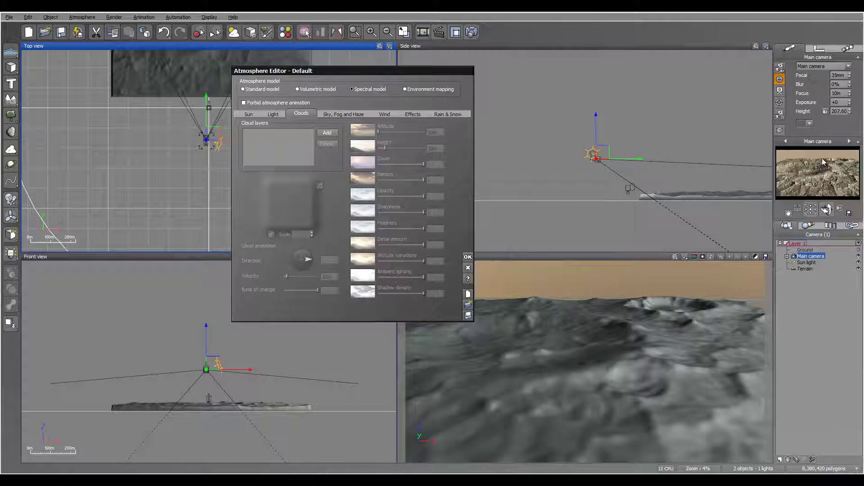
left_click(344, 115)
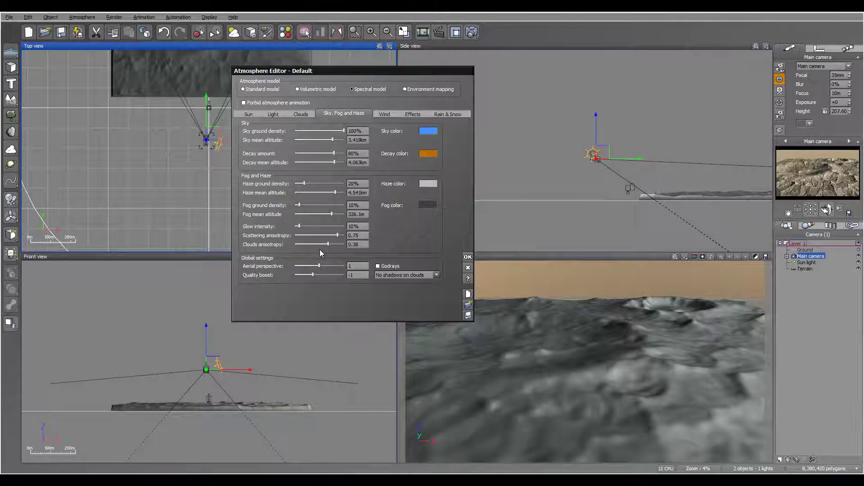
left_click_drag(319, 266, 334, 265)
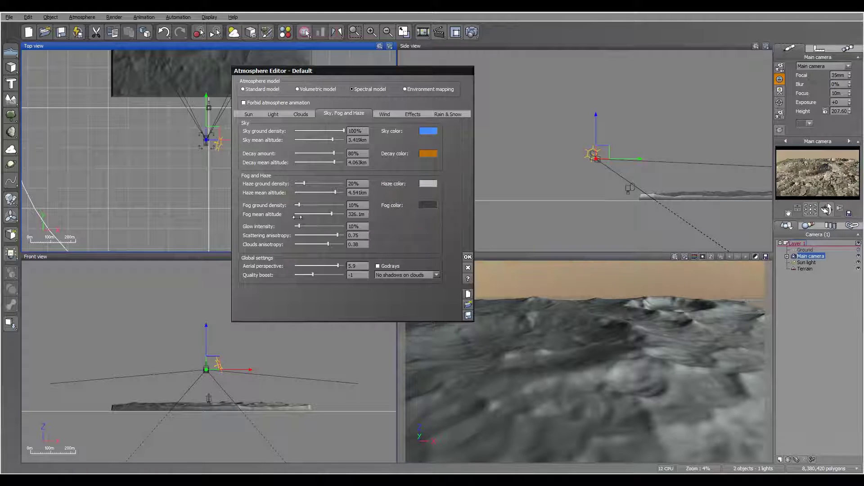
left_click_drag(298, 205, 336, 203)
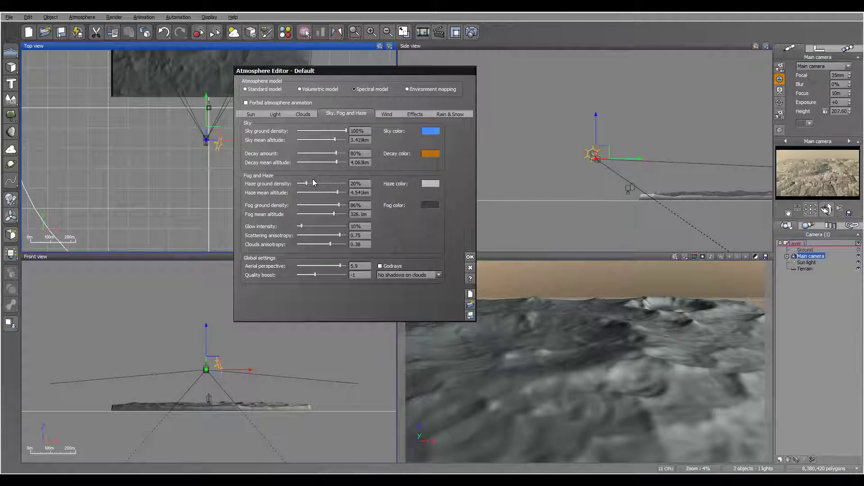
left_click_drag(307, 183, 312, 183)
mouse_move(315, 228)
left_mouse_down()
mouse_move(346, 234)
mouse_move(311, 226)
left_mouse_up()
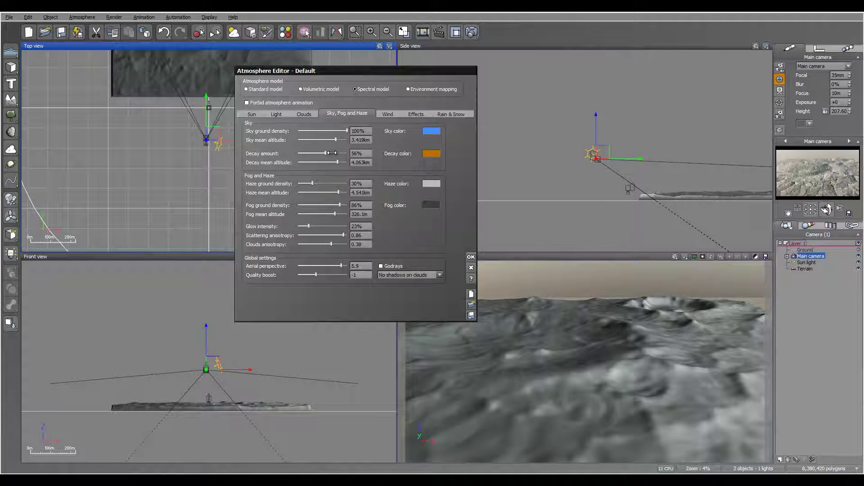
- Add a Dark Cumulus cloud layer with density 9%, opacity 100%, detail amount 63% and shadow density 29%, and accept the atmosphere
left_click(305, 114)
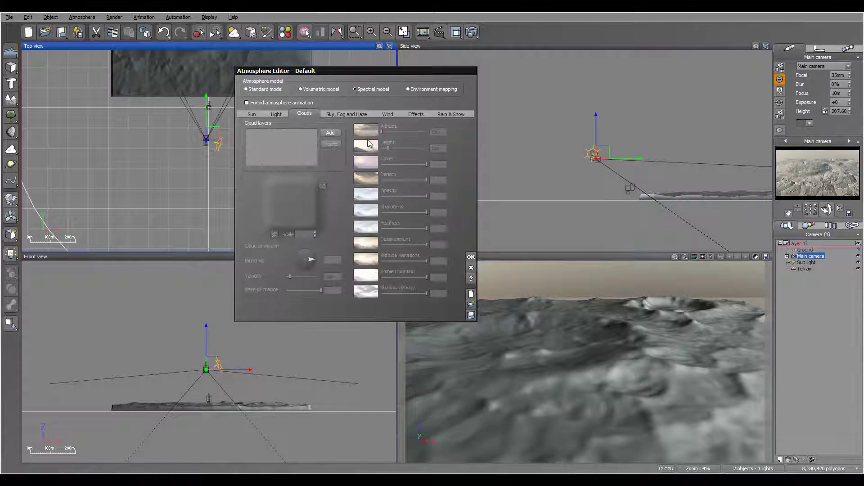
left_click(330, 132)
left_click(741, 367)
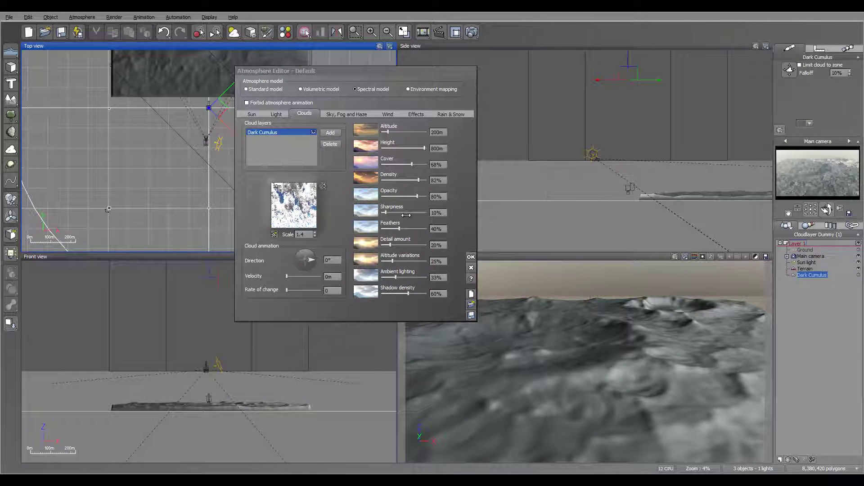
left_click_drag(420, 294, 406, 295)
left_click_drag(417, 196, 387, 180)
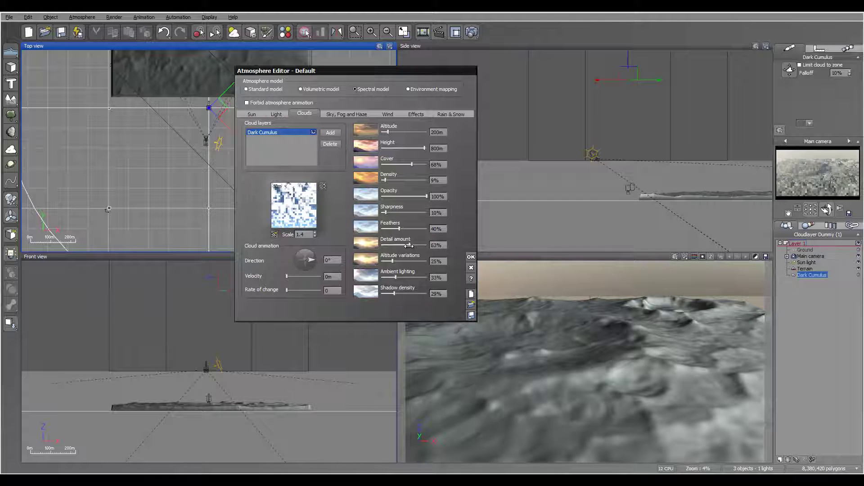
left_click(470, 258)
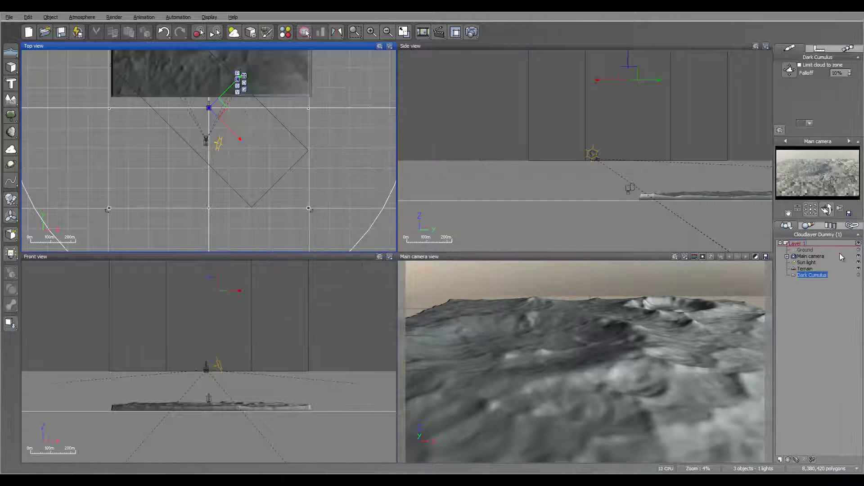
- Move the main camera down to a height of 136 m and tilt it so the terrain fills most of the frame
left_click(811, 255)
left_click_drag(588, 152, 617, 156)
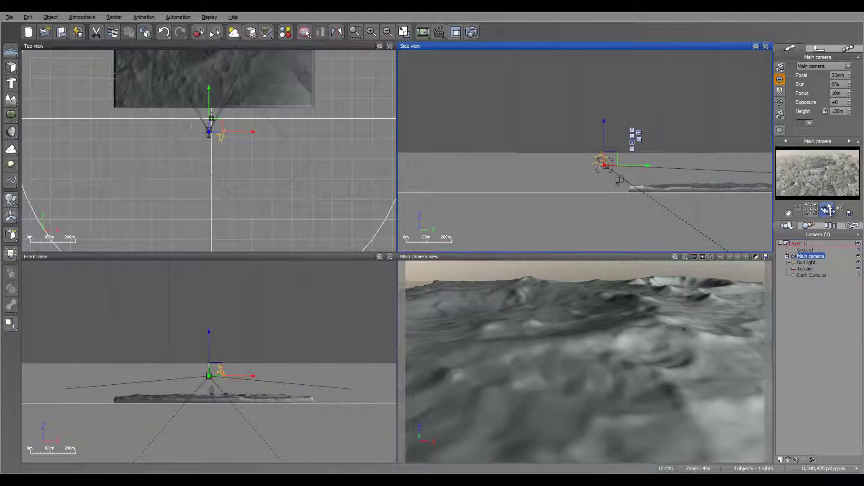
left_click_drag(827, 209, 415, 337)
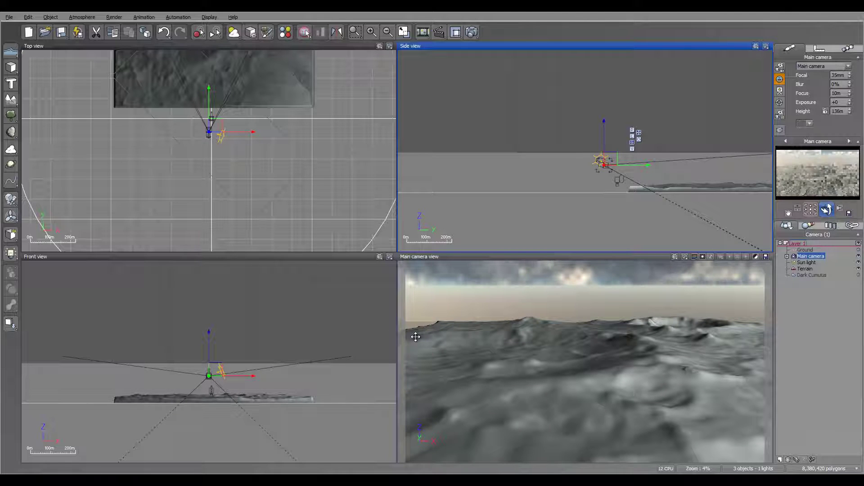
left_click_drag(830, 210, 685, 290)
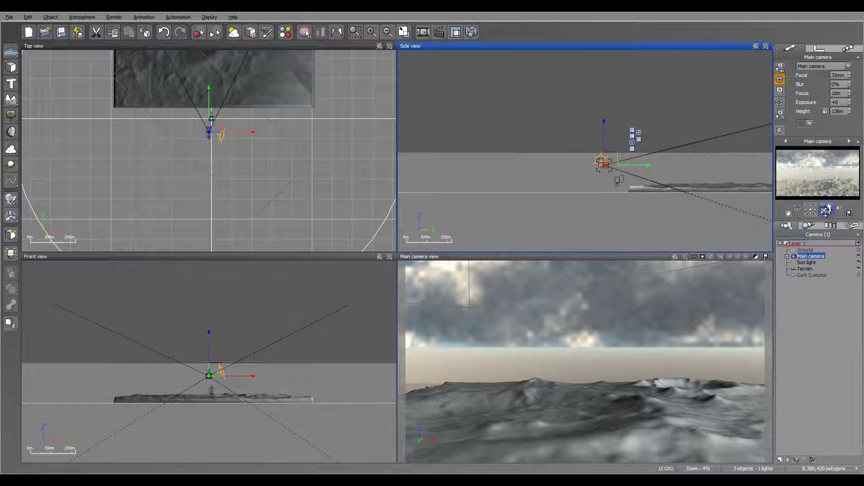
left_click_drag(826, 211, 819, 232)
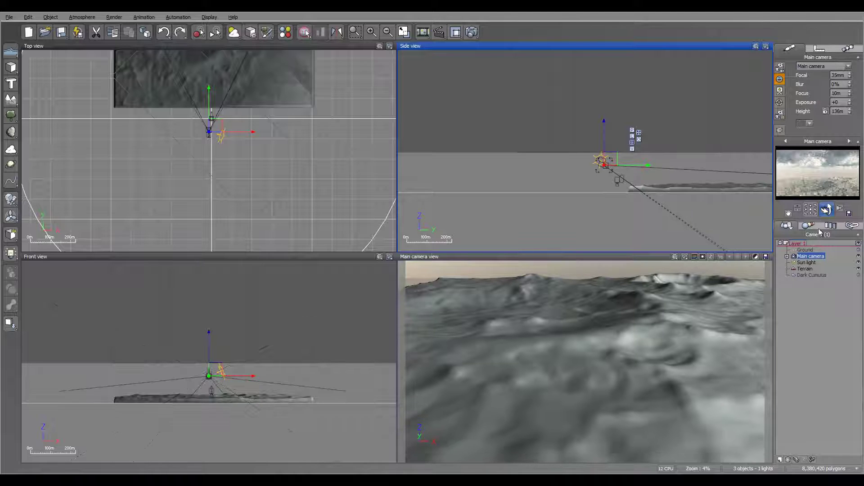
- Copy the Terrain's layered material onto the Ground plane and check it with a main camera render, closing the render display at the end
left_click(805, 269)
right_click(828, 82)
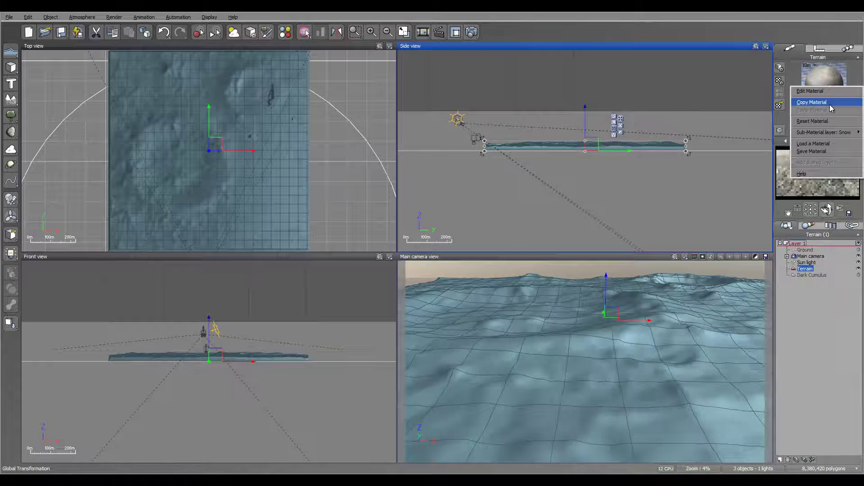
left_click(829, 103)
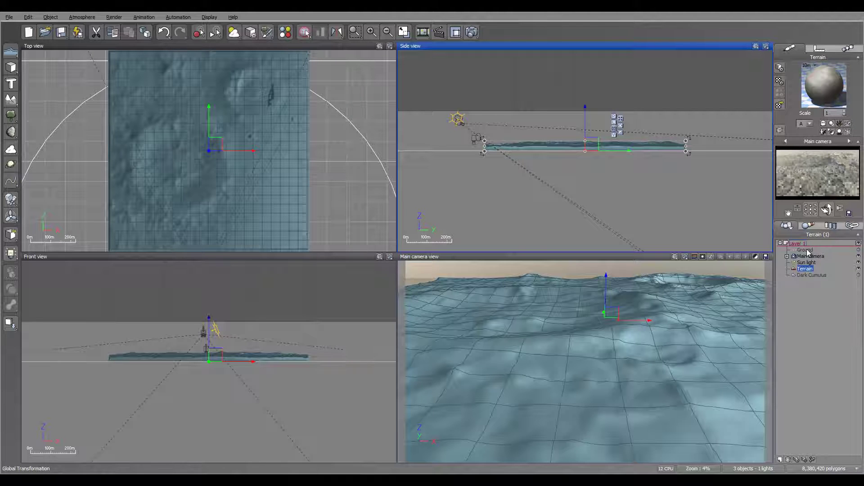
left_click(806, 250)
right_click(815, 73)
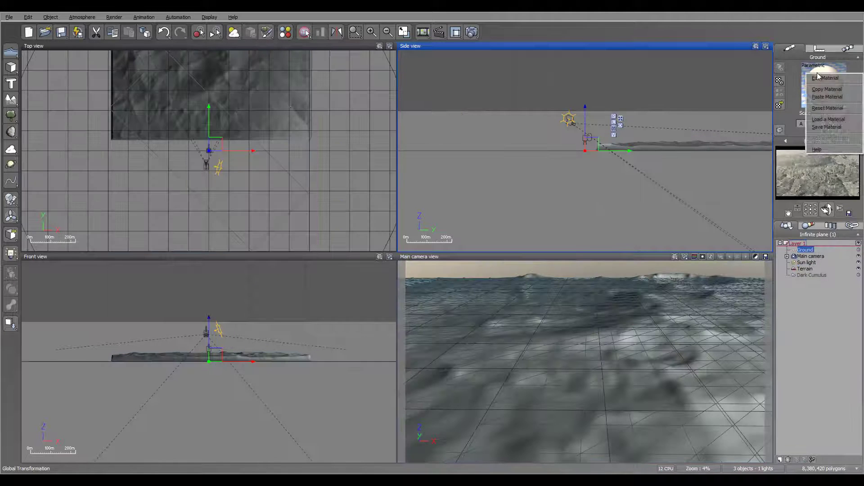
left_click(849, 98)
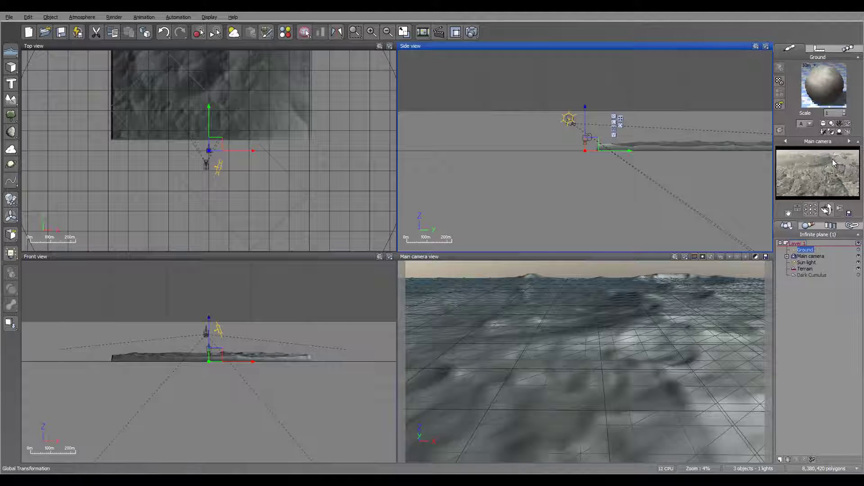
left_click(472, 32)
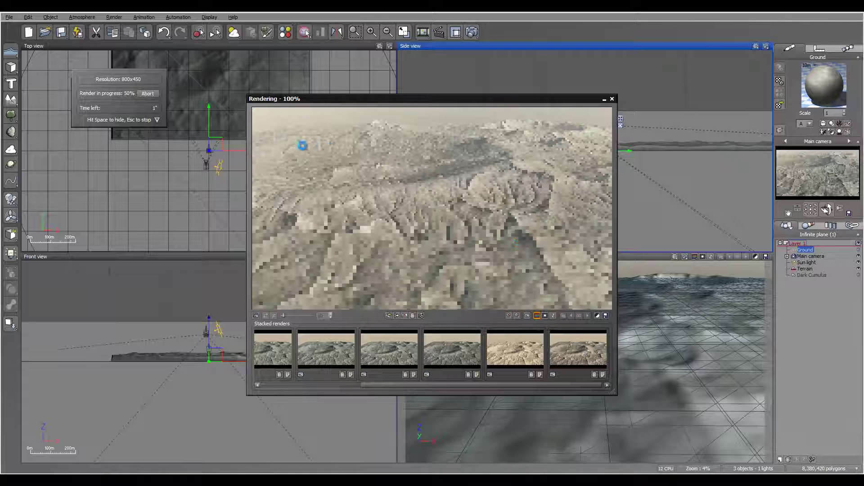
left_click(612, 99)
- Duplicate the Terrain and place the copy directly behind the original as seen from the camera
right_click_drag(320, 139, 337, 237)
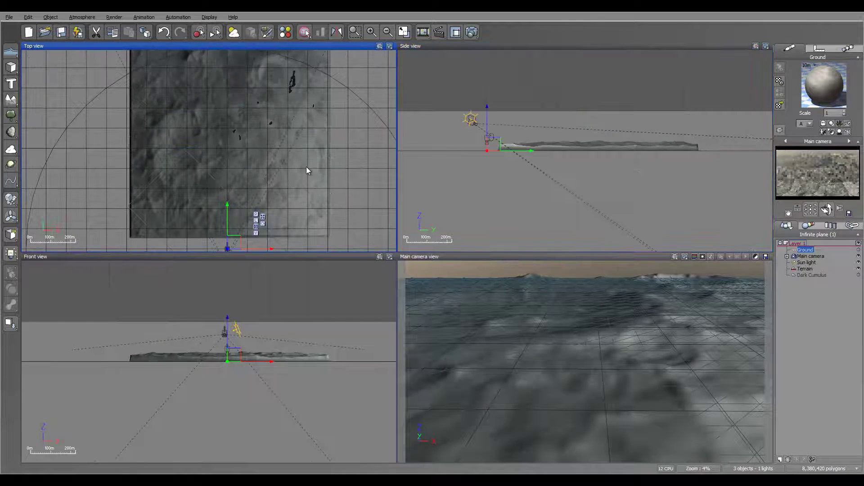
scroll(371, 184, "down", 3)
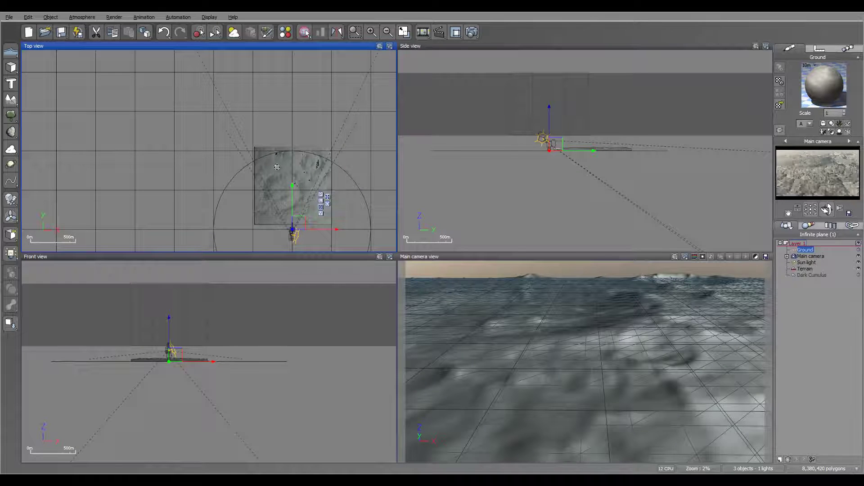
left_click(805, 269)
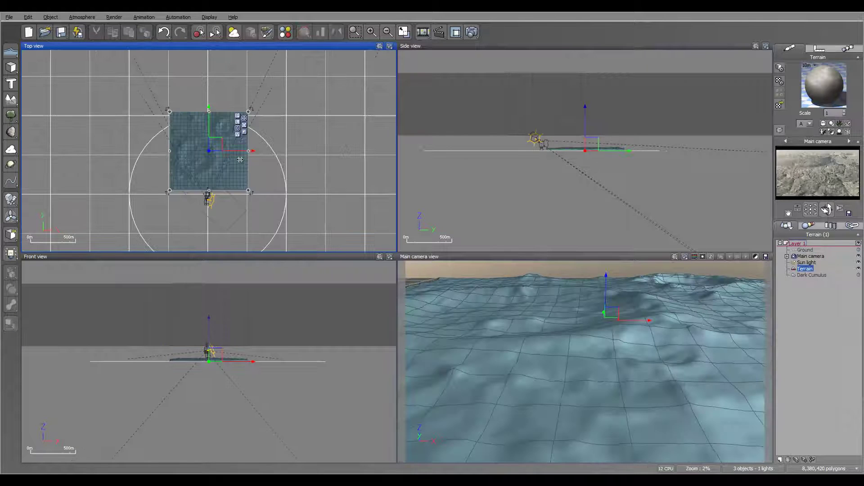
key("ctrl+d")
left_click_drag(217, 134, 215, 64)
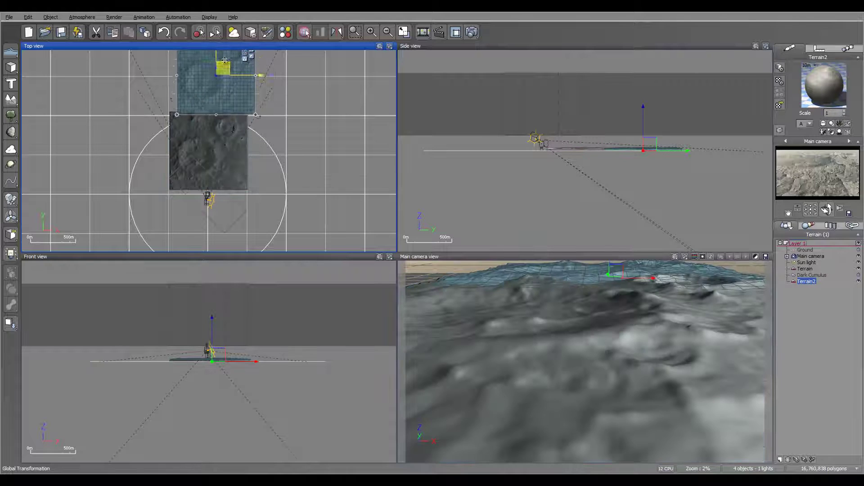
- Stretch the duplicate terrain to about twice its width and 1.5 times its depth, and check it with a main camera render
right_click_drag(233, 146, 266, 217)
left_click_drag(198, 142, 154, 143)
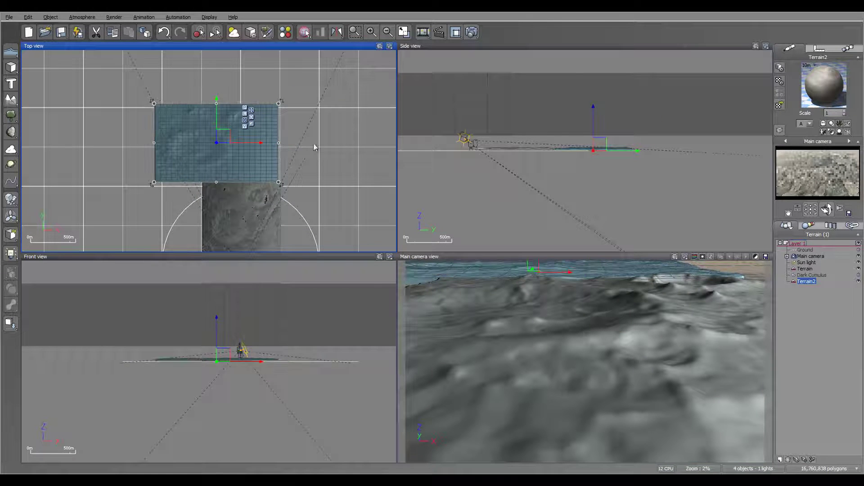
left_click_drag(275, 142, 328, 142)
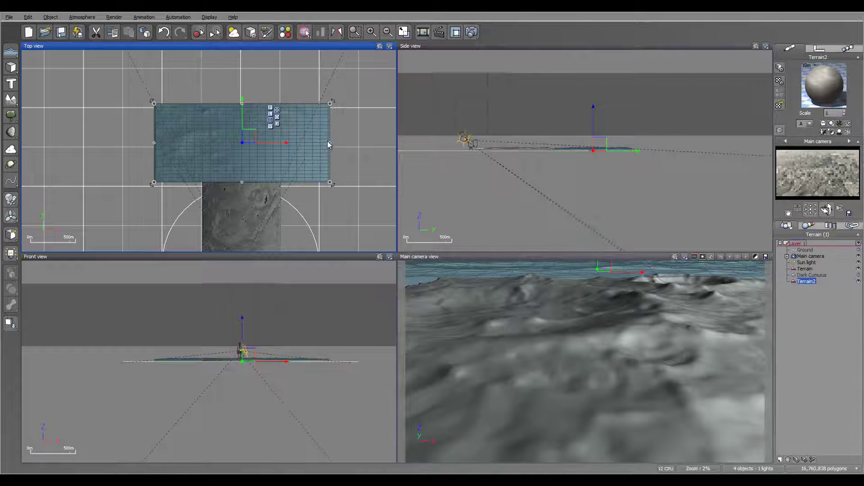
left_click_drag(241, 103, 243, 63)
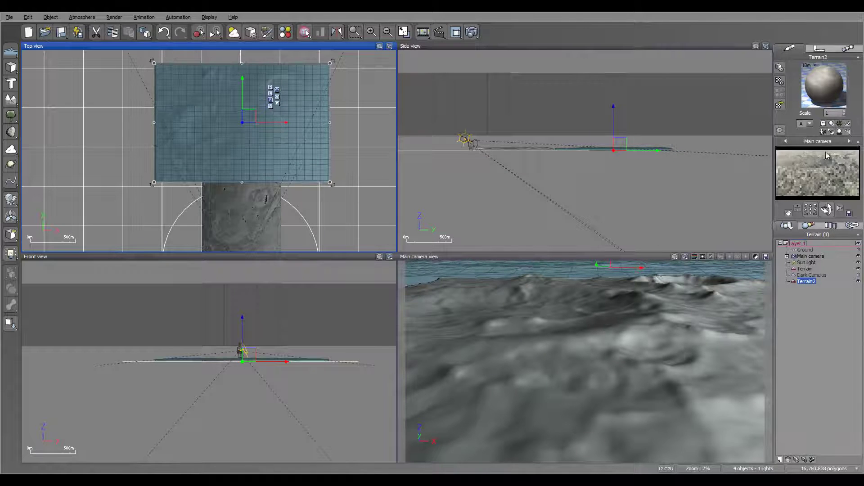
left_click(472, 33)
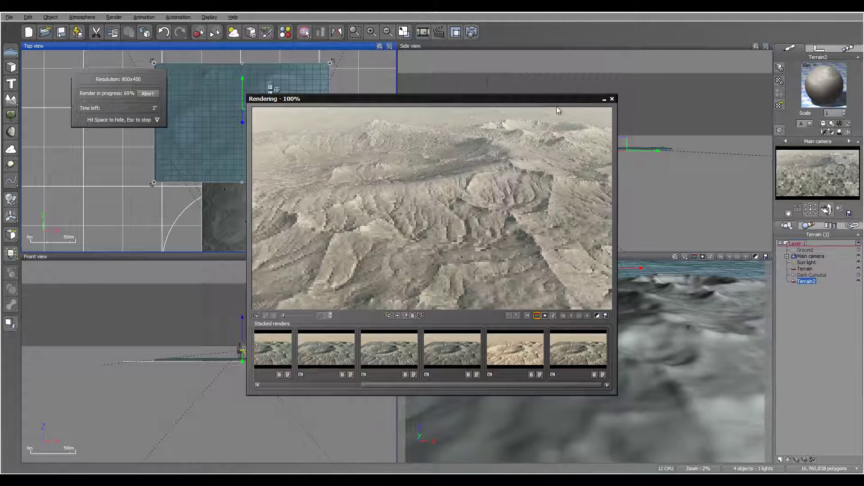
left_click(613, 100)
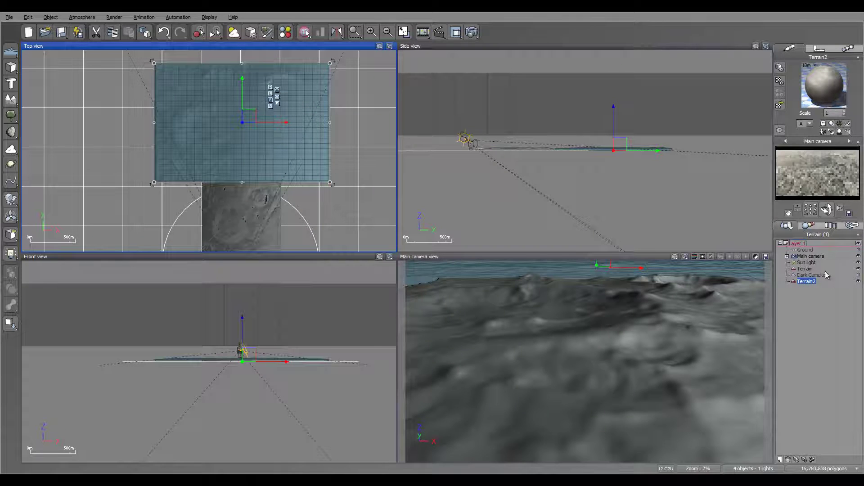
- Raise the main camera to a height of 141.74 m and re-tilt it to frame the terrain up to the horizon
left_click(819, 257)
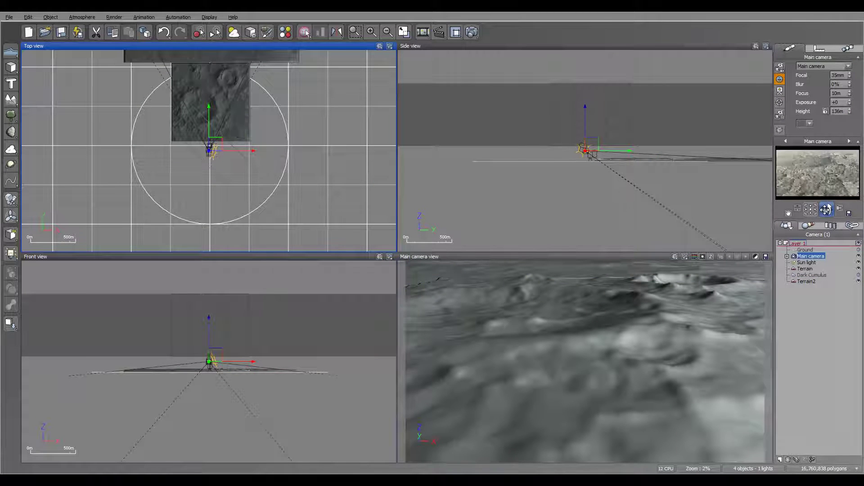
left_click_drag(826, 210, 826, 210)
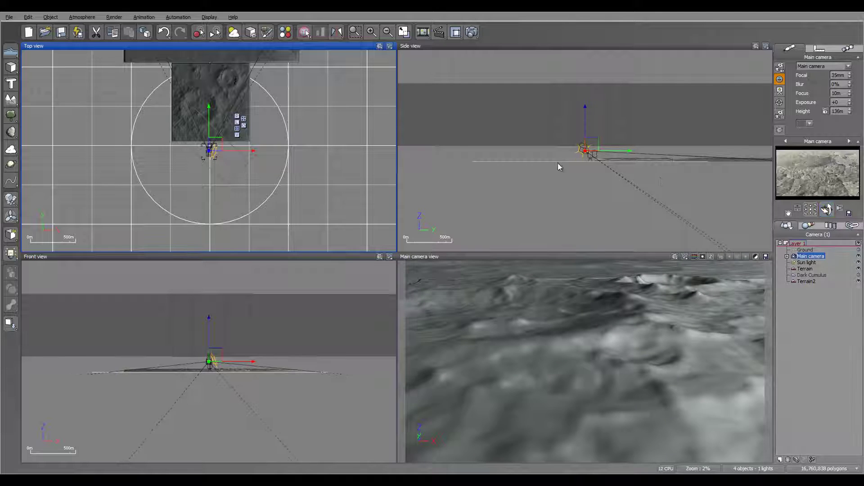
left_click_drag(585, 149, 590, 150)
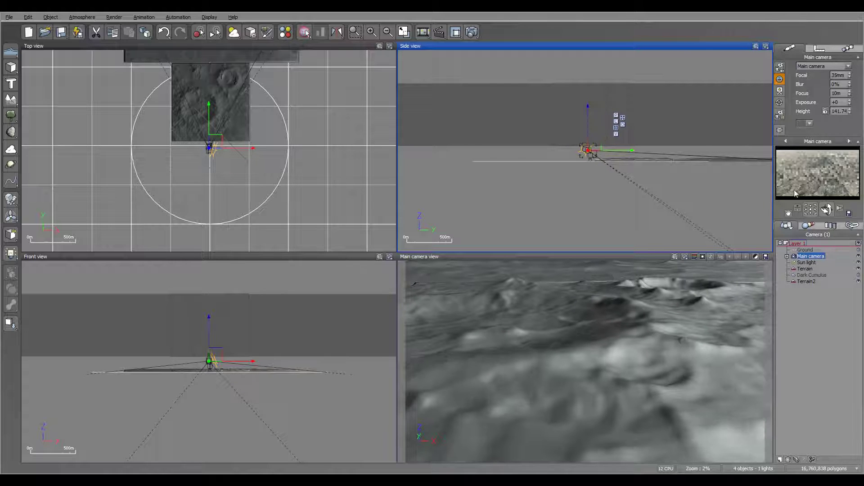
left_click_drag(826, 210, 826, 210)
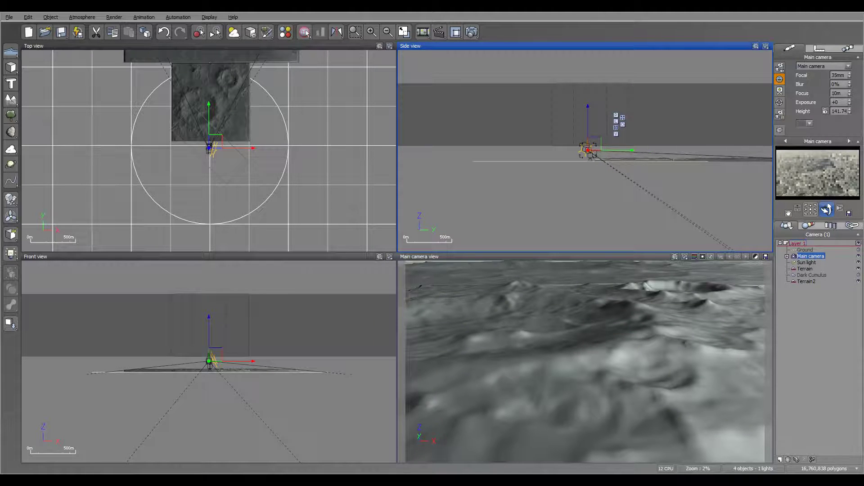
- Enlarge the original Terrain by about 10% so its far edge overlaps the duplicate, and check it with a main camera render
right_click_drag(322, 168, 396, 240)
left_click(244, 138)
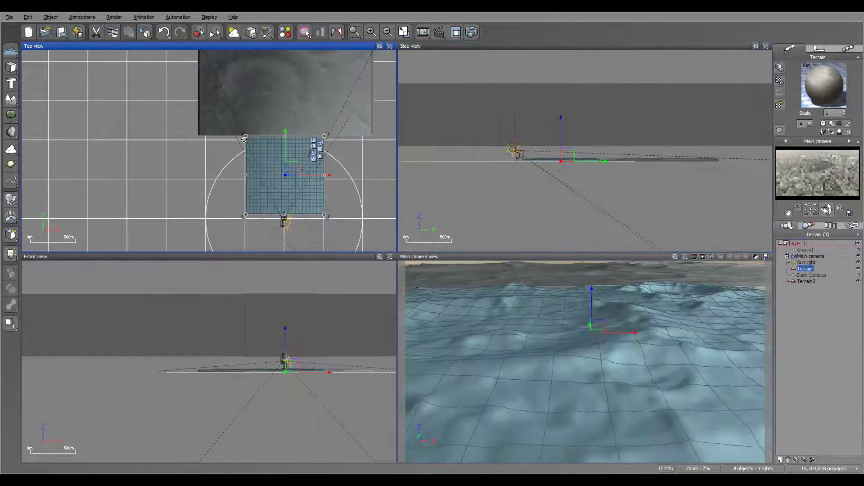
left_click_drag(244, 138, 240, 134)
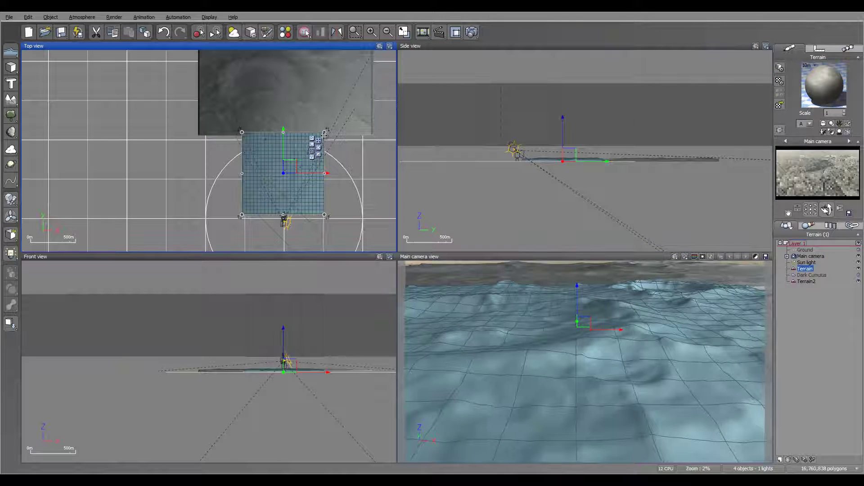
left_click_drag(324, 135, 328, 131)
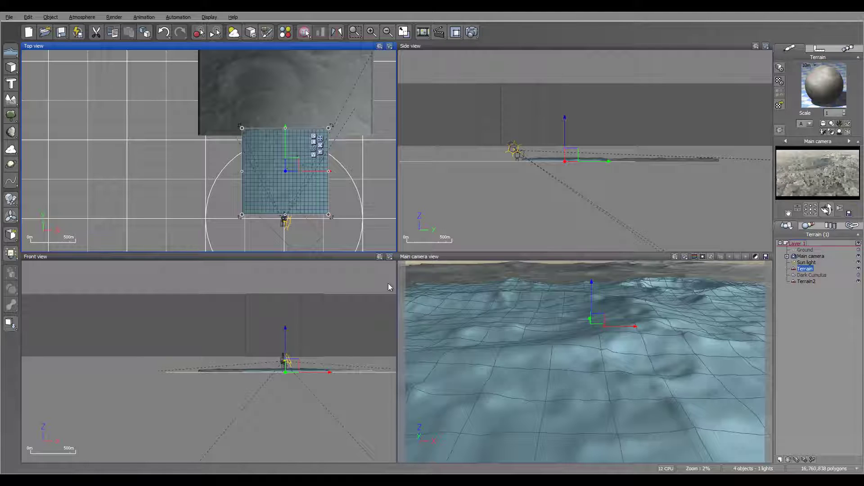
left_click(475, 36)
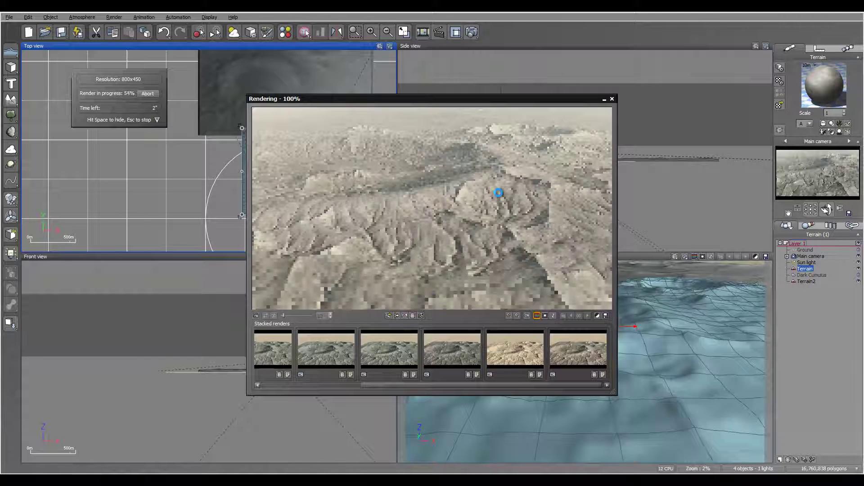
left_click(613, 99)
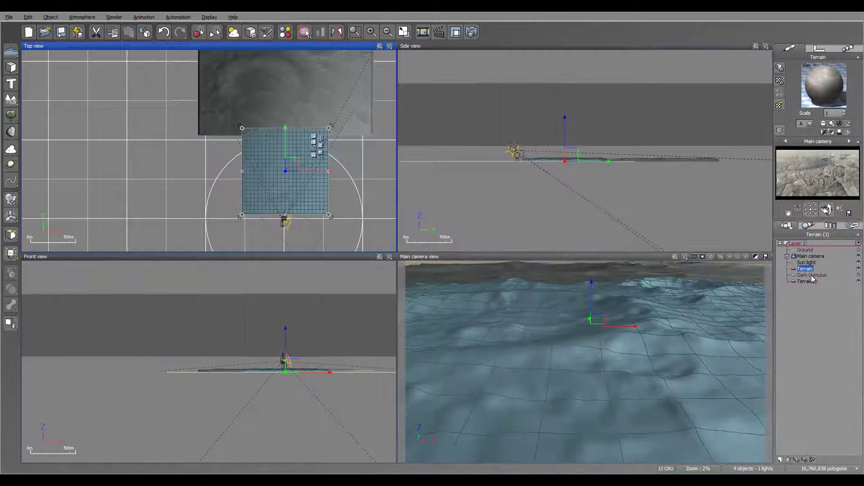
- Reposition the sun light to a low angle so the terrain relief casts stronger shadows in the camera view
left_click(295, 151)
scroll(295, 150, "up", 5)
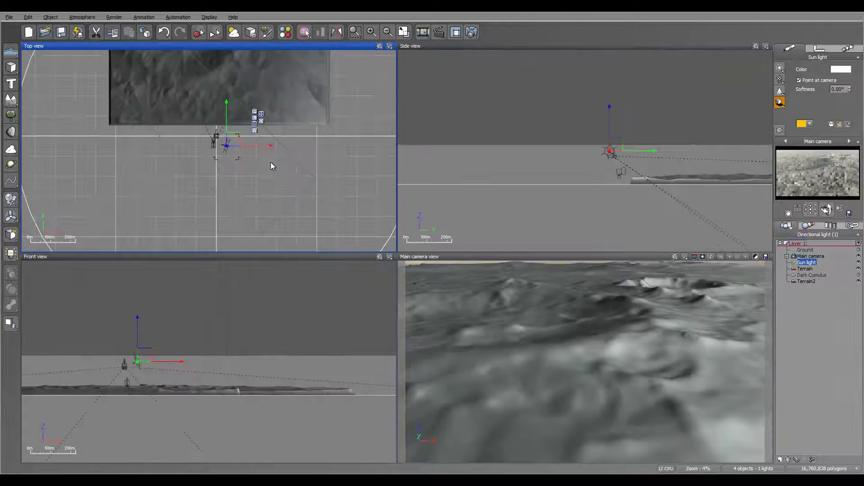
left_click_drag(276, 181, 278, 176)
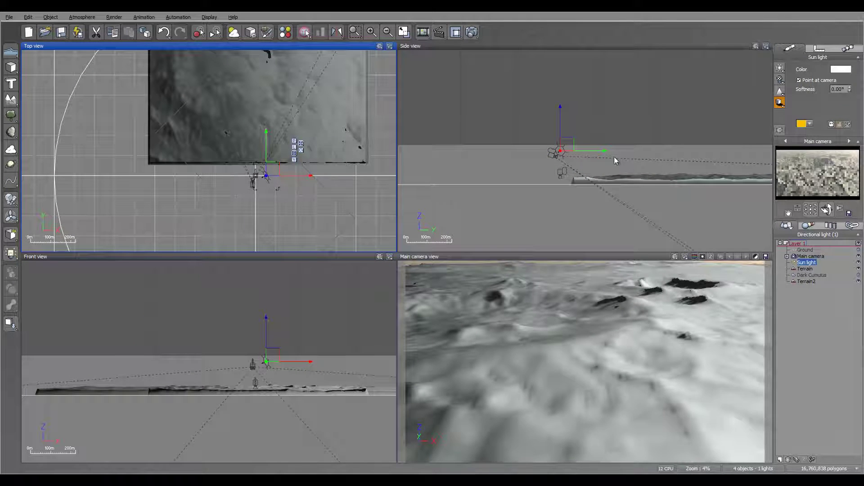
left_click(570, 148)
left_click_drag(570, 148, 572, 152)
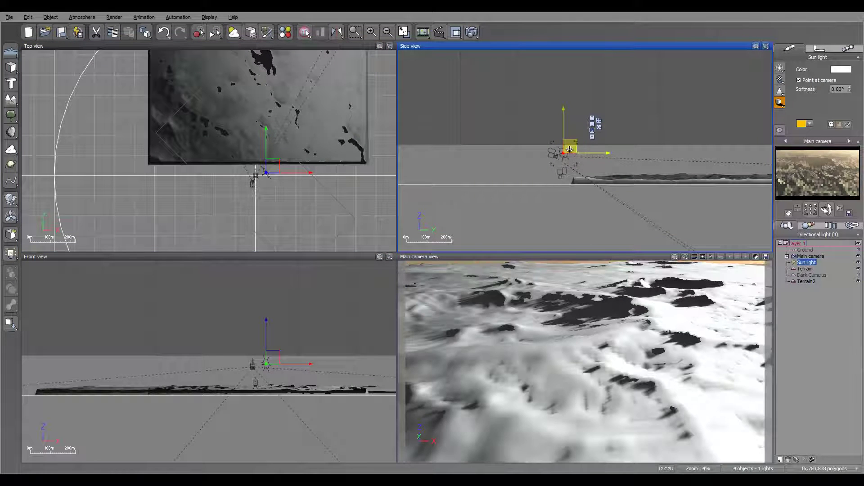
left_click_drag(569, 149, 573, 147)
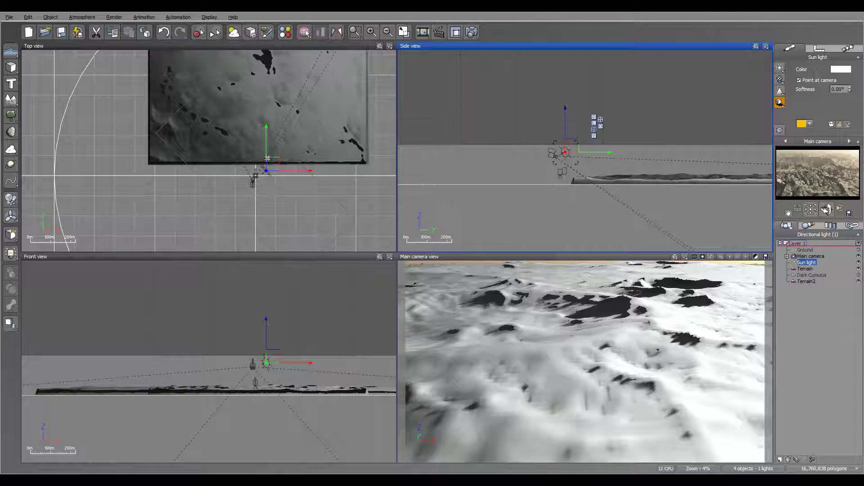
left_click_drag(267, 158, 275, 167)
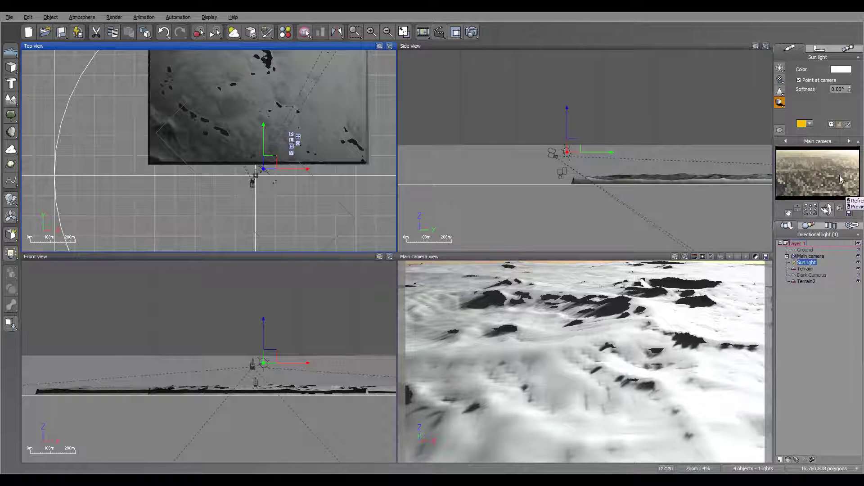
- Set the sun light's shadow density to 57% and check the lighting with a main camera render
left_click(780, 103)
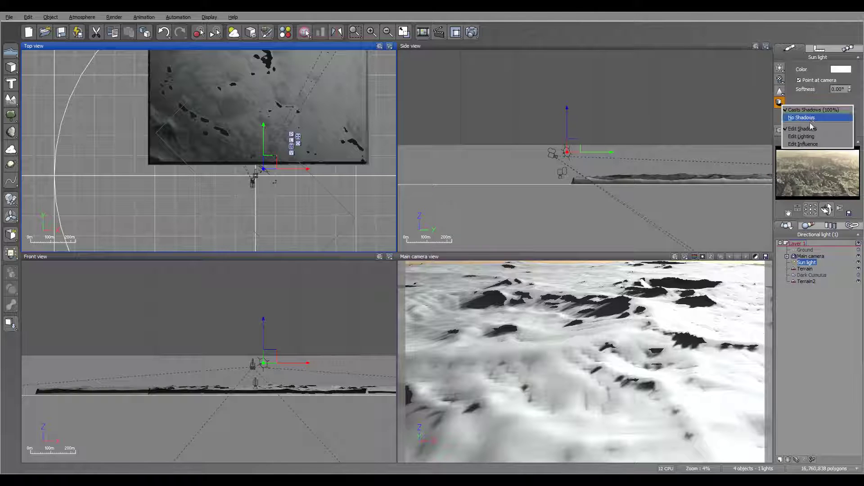
left_click(811, 131)
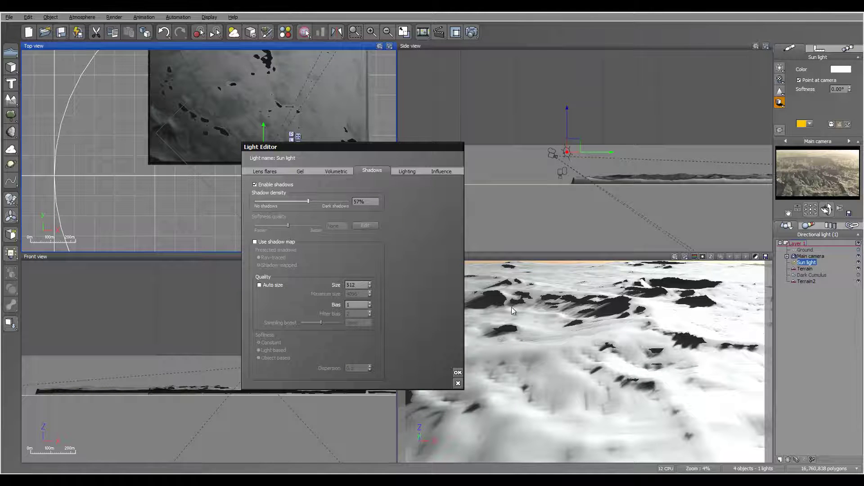
left_click(458, 373)
left_click(474, 34)
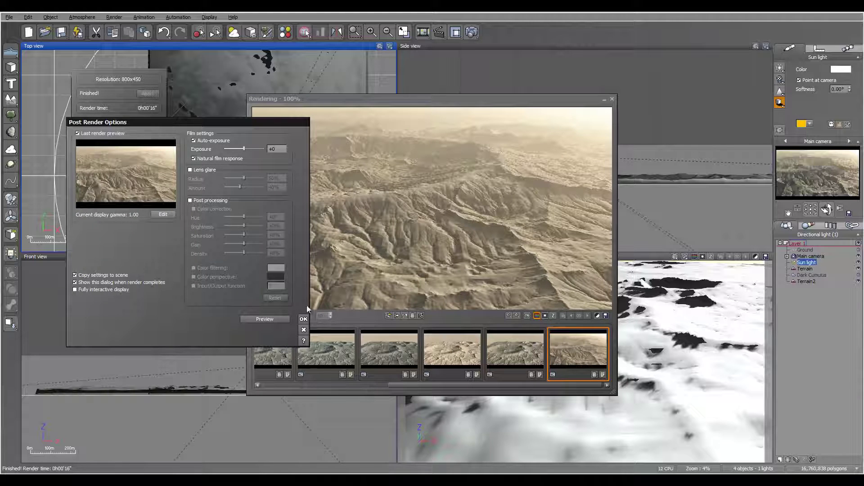
left_click(302, 320)
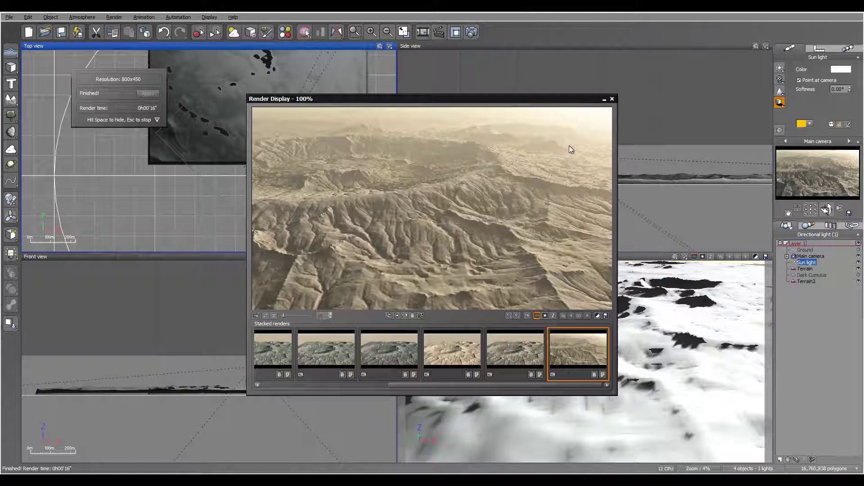
left_click(612, 100)
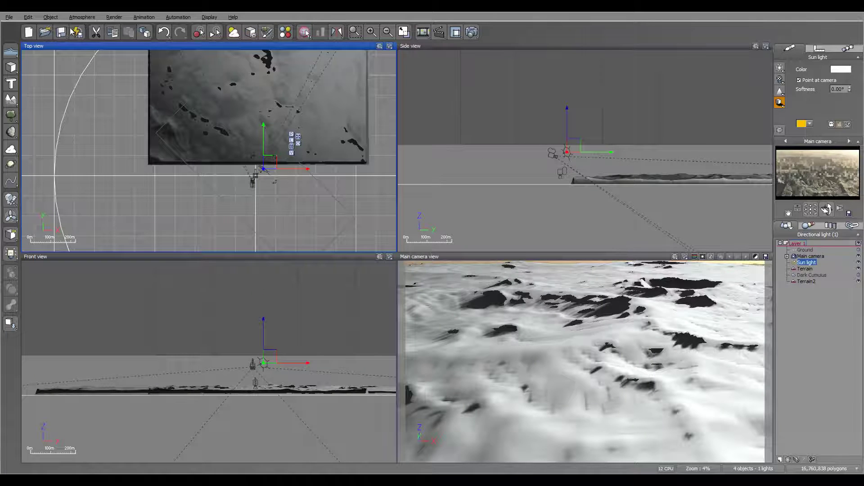
- Lower the atmosphere's decay amount to 25%, glow intensity to 11% and scattering anisotropy to 0.69
left_click(82, 17)
left_click(43, 76)
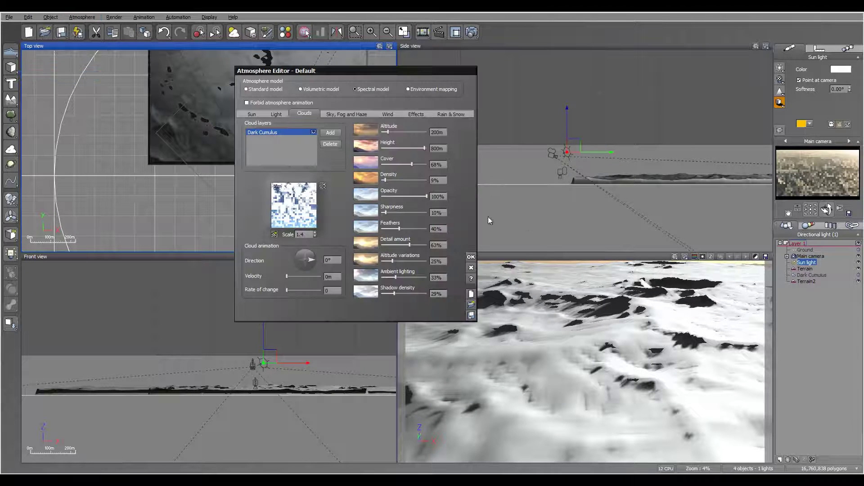
left_click(339, 114)
left_click(282, 113)
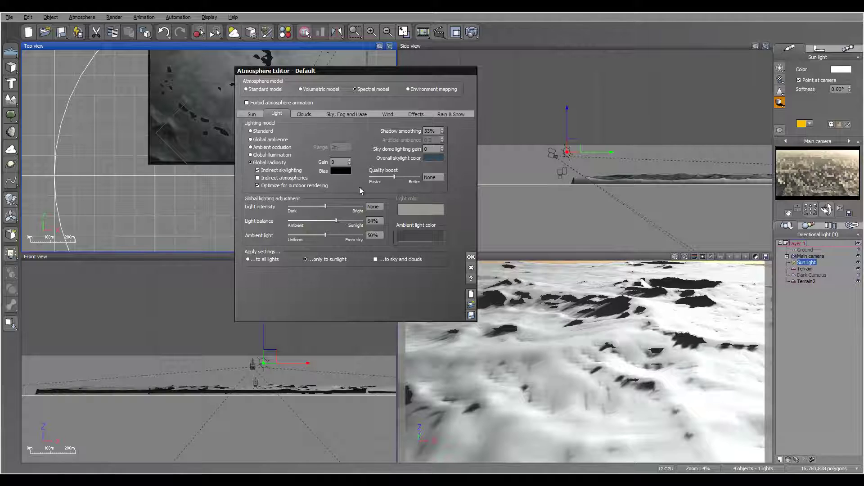
left_click(348, 114)
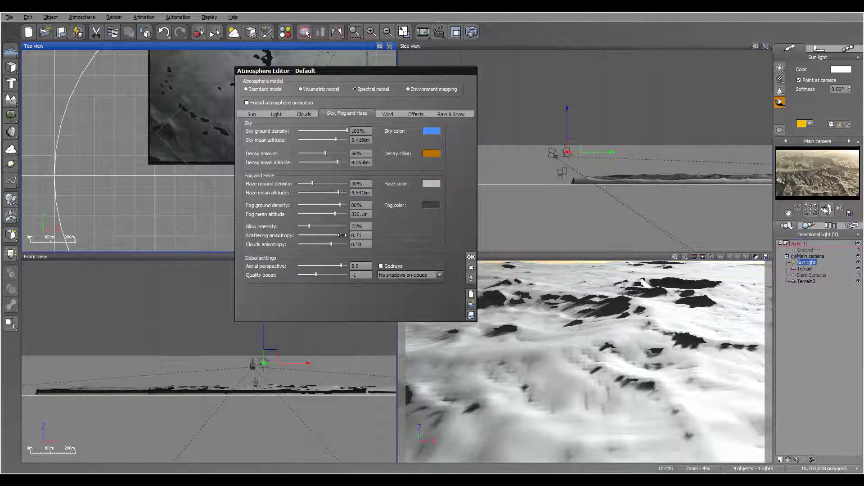
left_click_drag(341, 235, 306, 226)
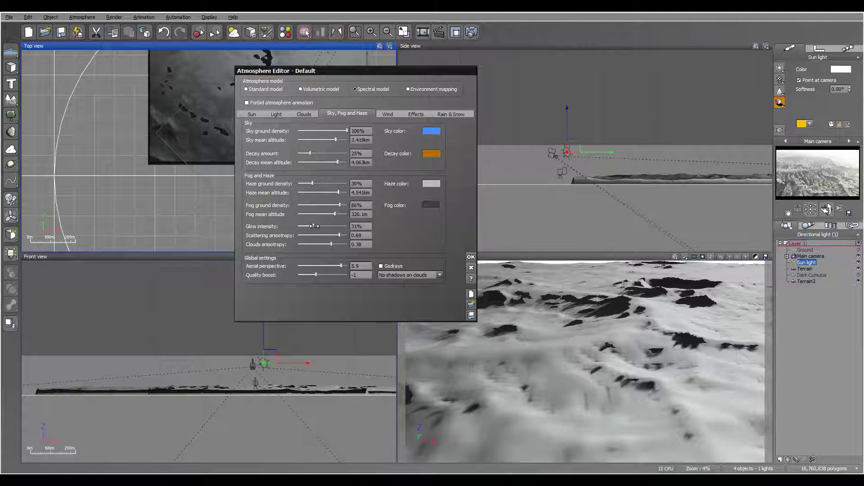
mouse_move(315, 226)
left_mouse_down()
mouse_move(323, 226)
mouse_move(305, 226)
left_mouse_up()
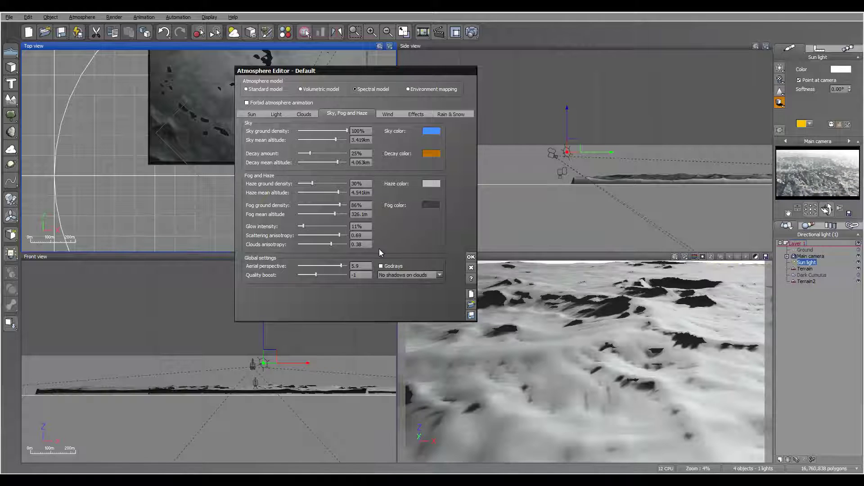
- Set the atmosphere's haze ground density to 65%, scattering anisotropy to 0.8 and aerial perspective to 10
left_click_drag(341, 265, 344, 266)
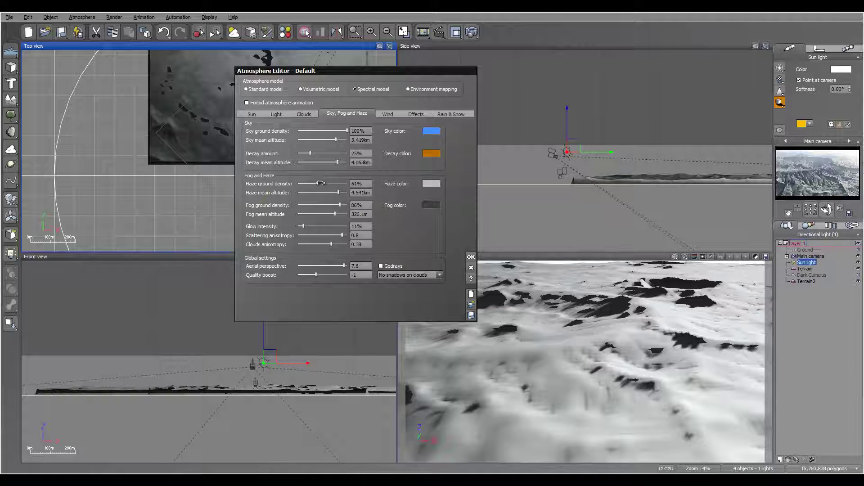
left_click_drag(320, 183, 329, 184)
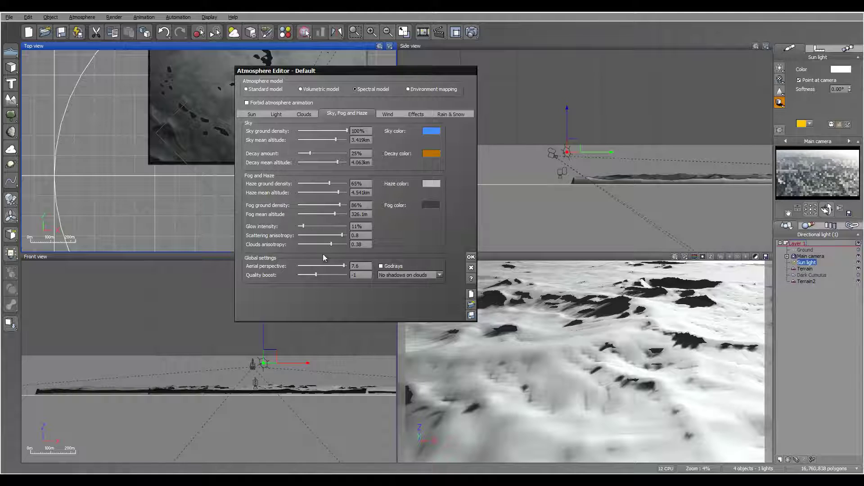
mouse_move(344, 266)
left_mouse_down()
mouse_move(308, 266)
mouse_move(355, 267)
left_mouse_up()
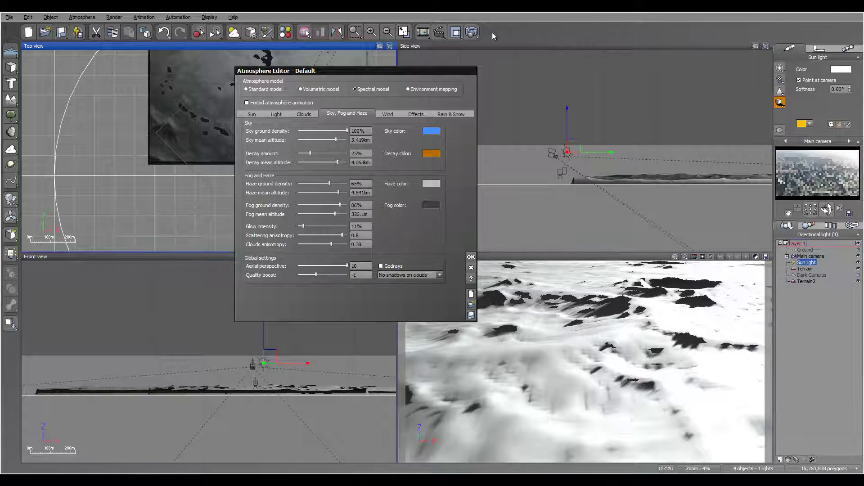
- Check the haze with a main camera render, lower the aerial perspective to 2.28 and accept the atmosphere settings
left_click(473, 32)
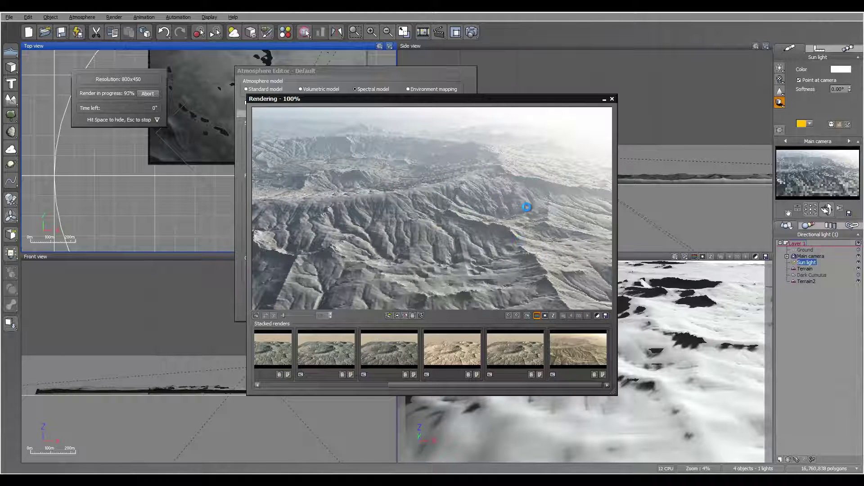
left_click(303, 319)
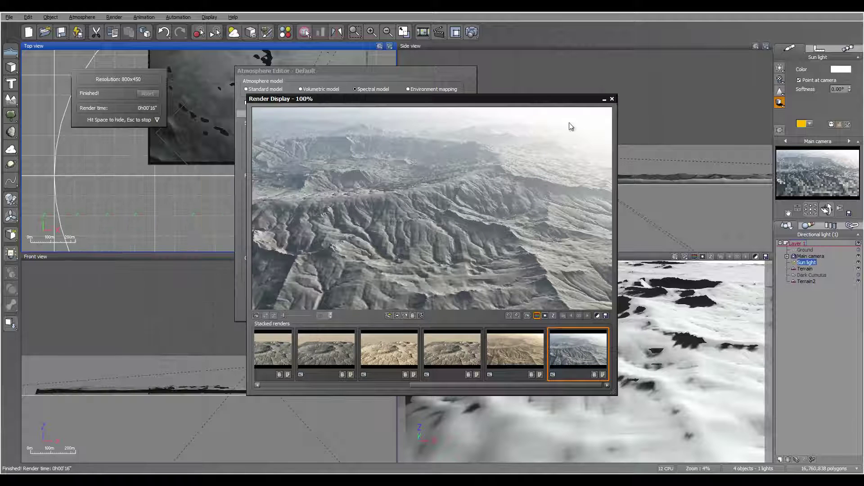
left_click(612, 98)
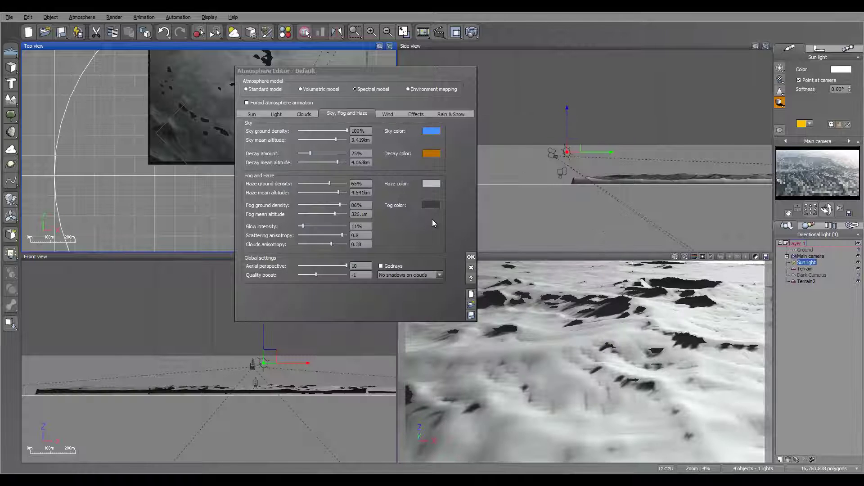
left_click_drag(325, 266, 331, 266)
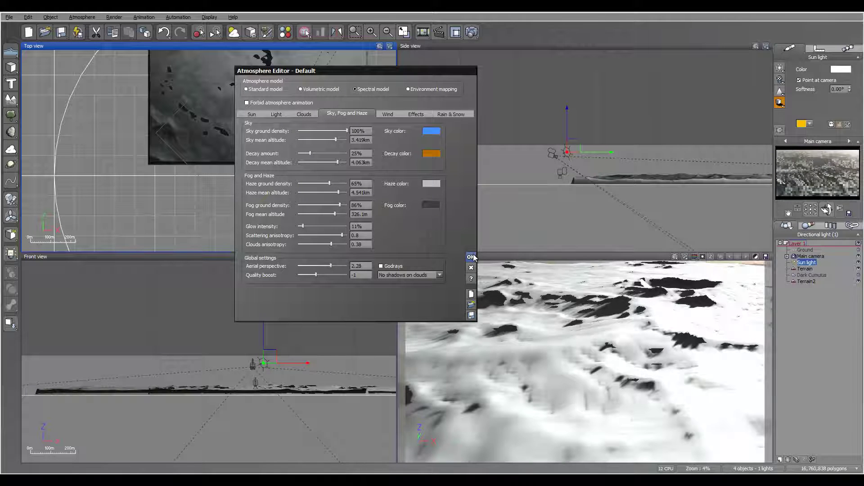
left_click(471, 257)
- In the main terrain's material, set the alpha boost to -73% for the Sand layer and +9% for the upper Snow layer
left_click(810, 270)
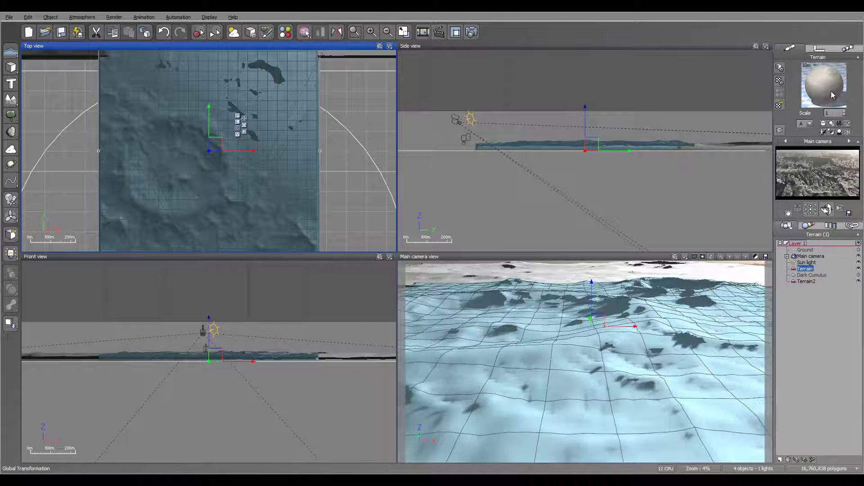
double_click(824, 85)
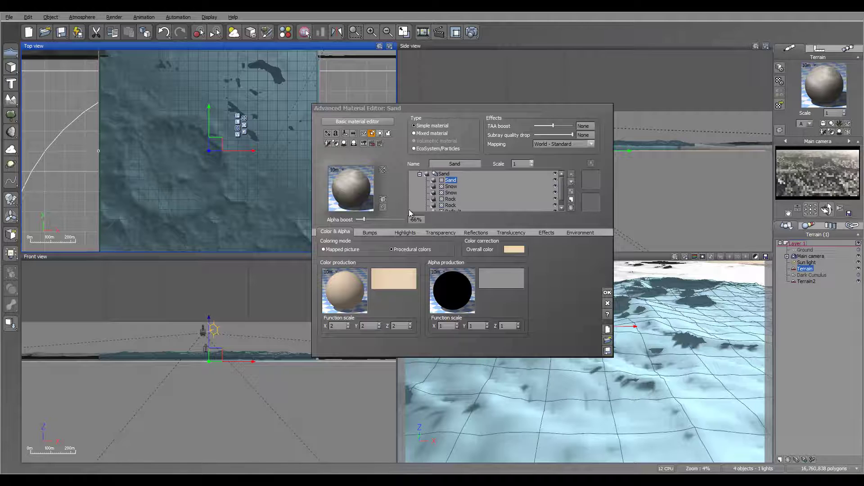
left_click_drag(393, 219, 390, 219)
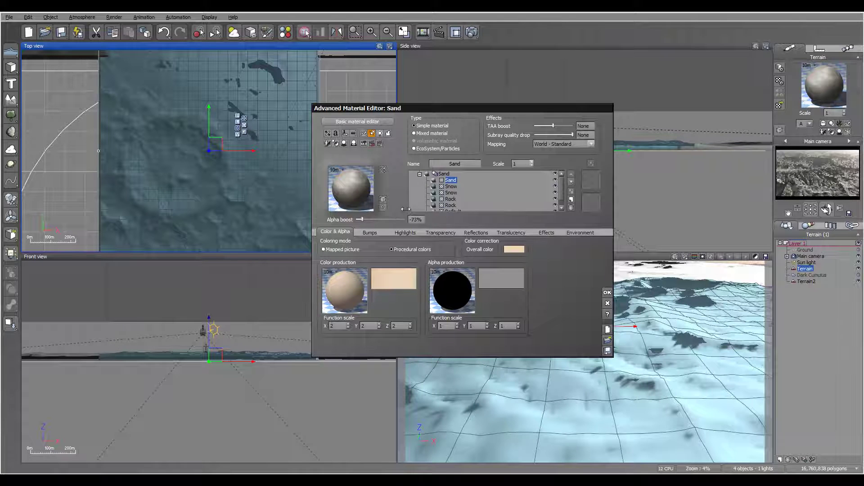
left_click(451, 186)
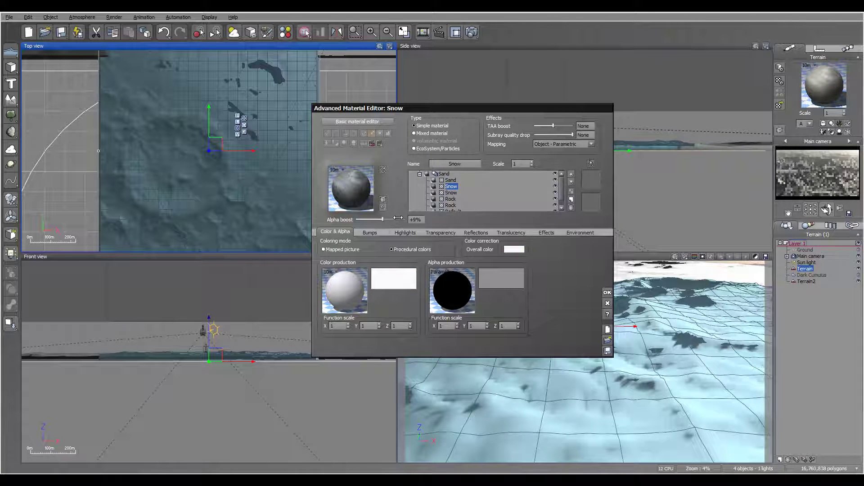
left_click(451, 192)
left_click_drag(386, 219, 393, 219)
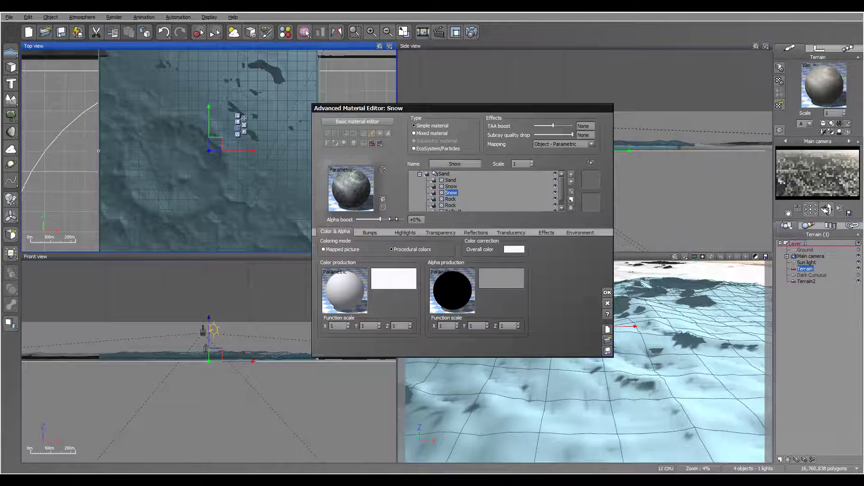
- Set the lower Rock layer's alpha boost to +2% and change its overall color to brown
left_click(451, 199)
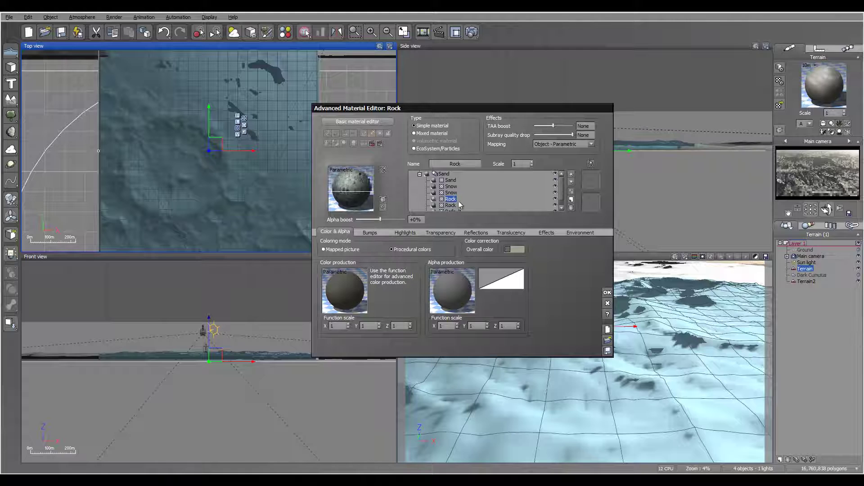
left_click(450, 205)
left_click_drag(386, 219, 389, 219)
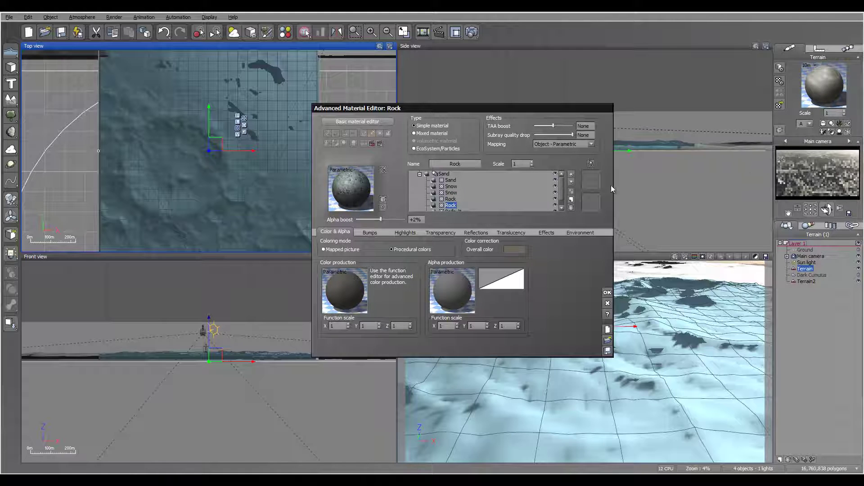
left_click(509, 251)
left_click(527, 253)
left_click_drag(498, 265, 498, 279)
left_click(597, 303)
- Change the upper Rock layer's overall color to a lighter, warm beige
left_click(451, 199)
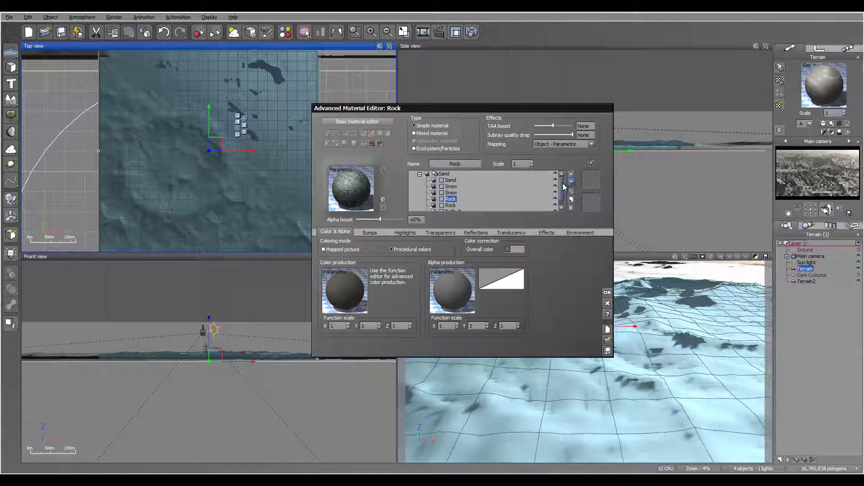
scroll(561, 194, "down", 1)
left_click(451, 198)
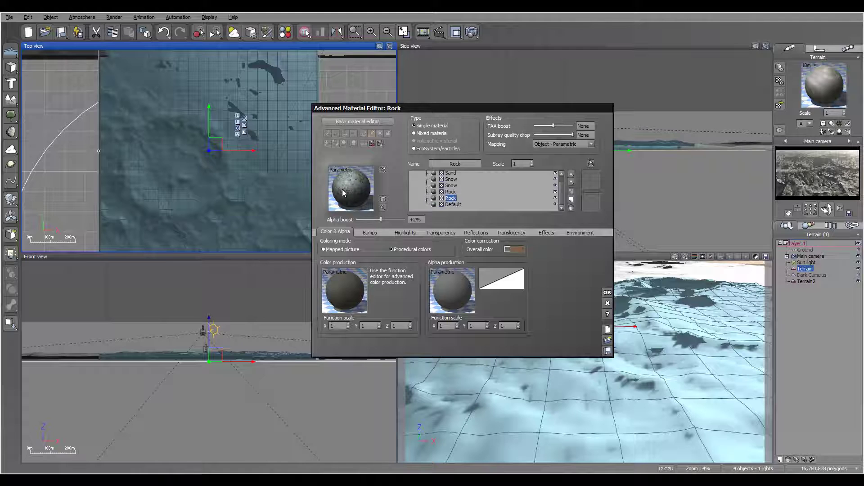
left_click(453, 192)
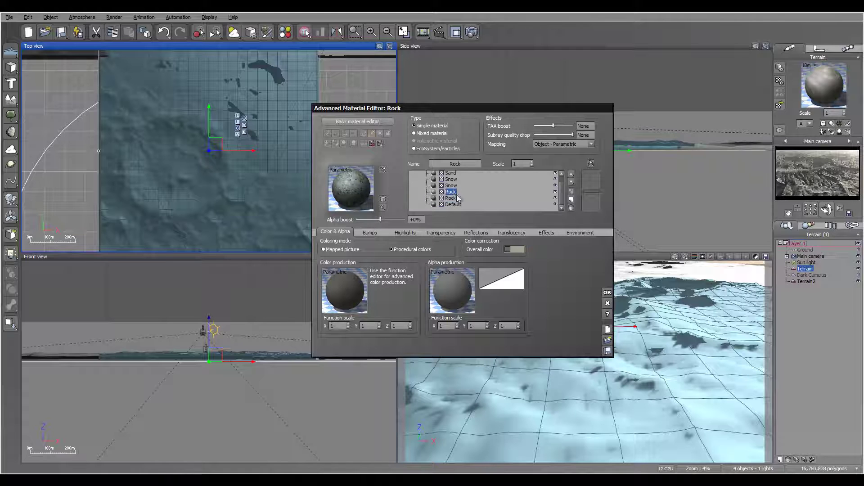
left_click(519, 251)
left_click(540, 255)
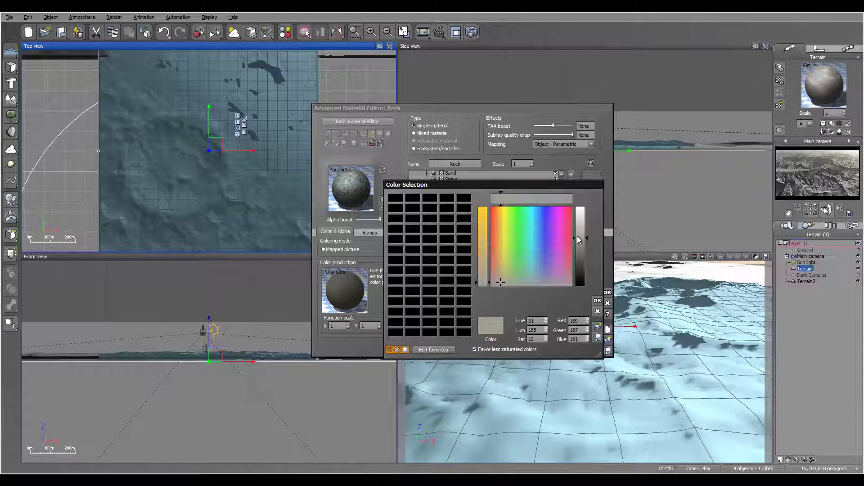
left_click_drag(579, 239, 581, 234)
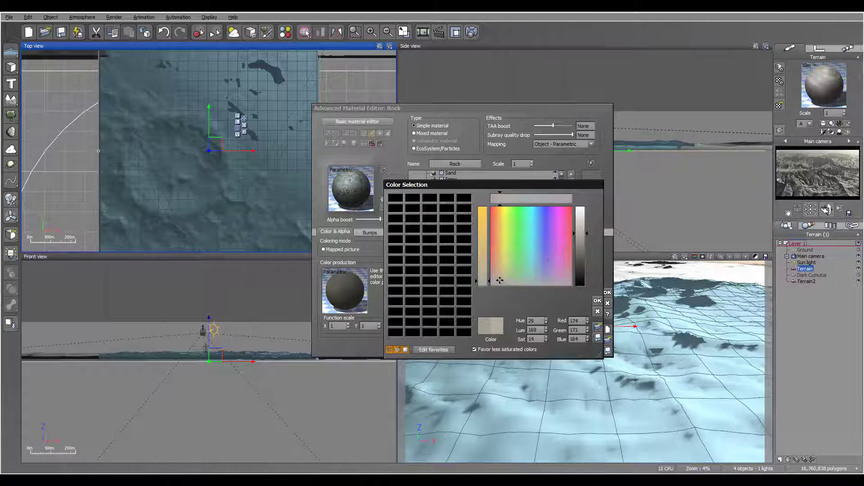
left_click_drag(500, 281, 498, 275)
left_click(598, 301)
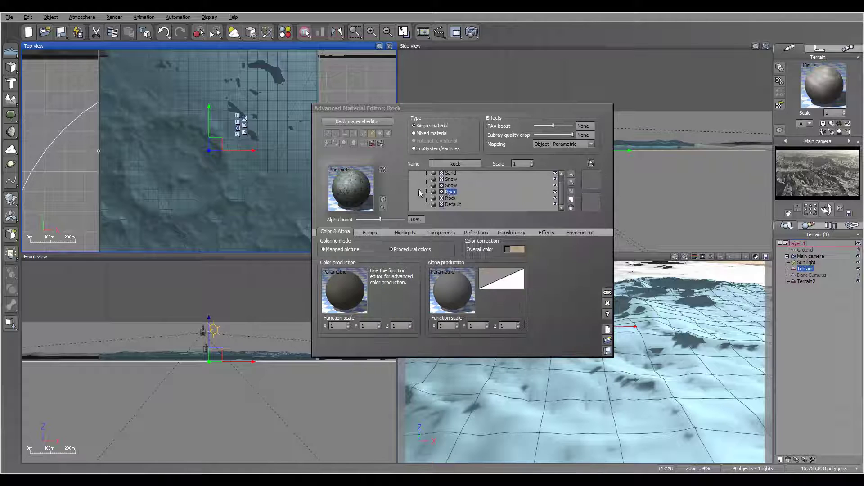
- Set the lower Snow layer's highlight global intensity to 59% and highlight global size to 17%
left_click(451, 186)
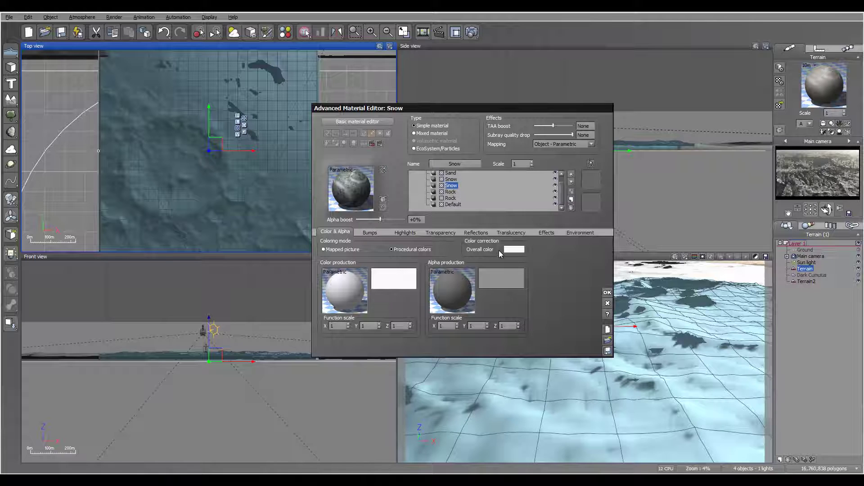
left_click(405, 232)
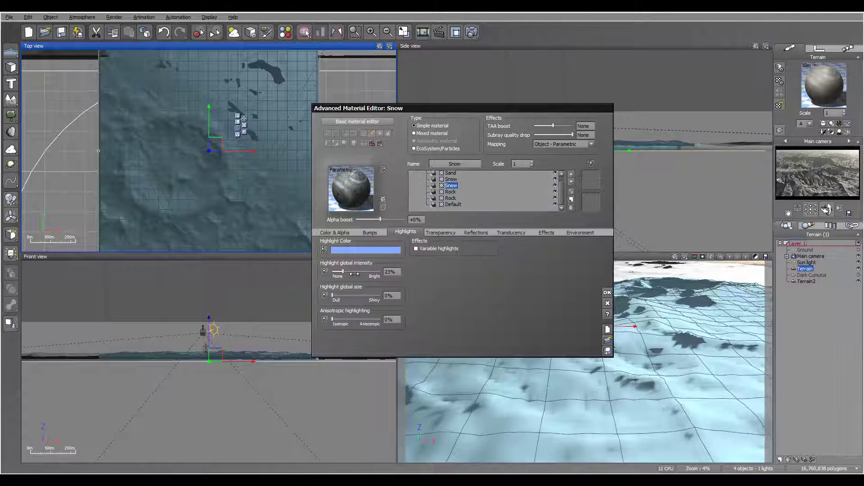
left_click_drag(354, 273, 364, 272)
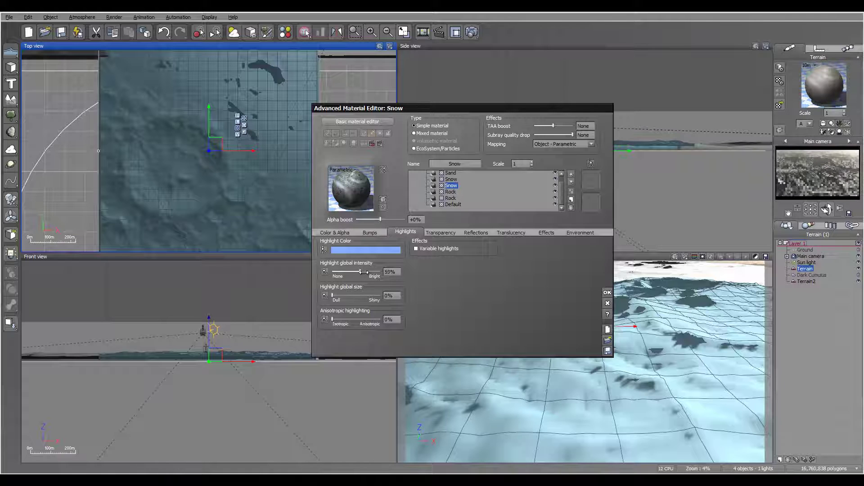
left_click_drag(332, 295, 340, 296)
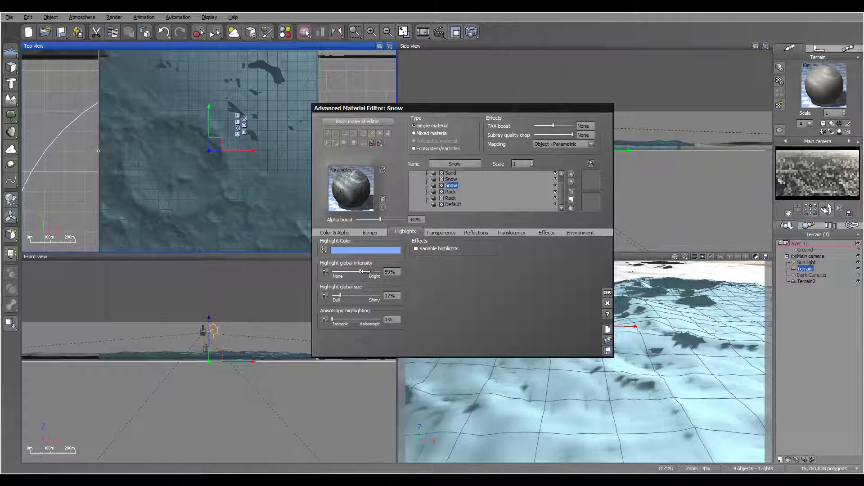
- Set the upper Snow layer's highlight global intensity to 45% and accept the terrain material
left_click(451, 178)
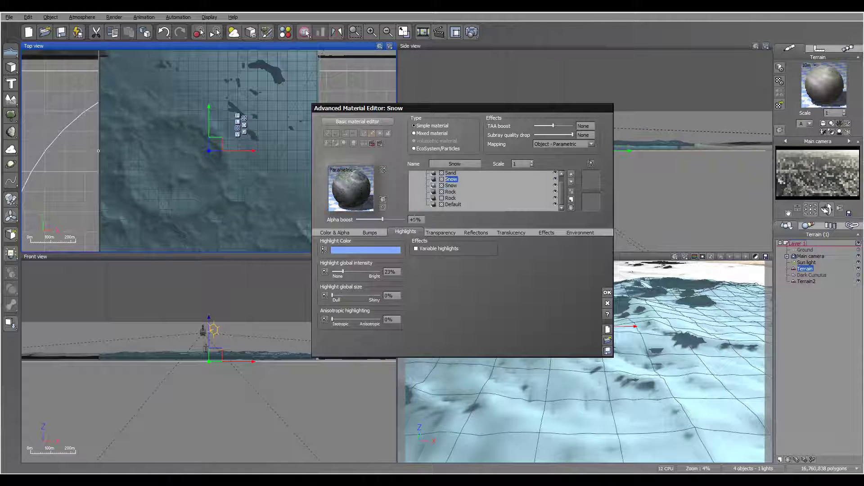
left_click(353, 272)
left_click_drag(402, 108, 381, 121)
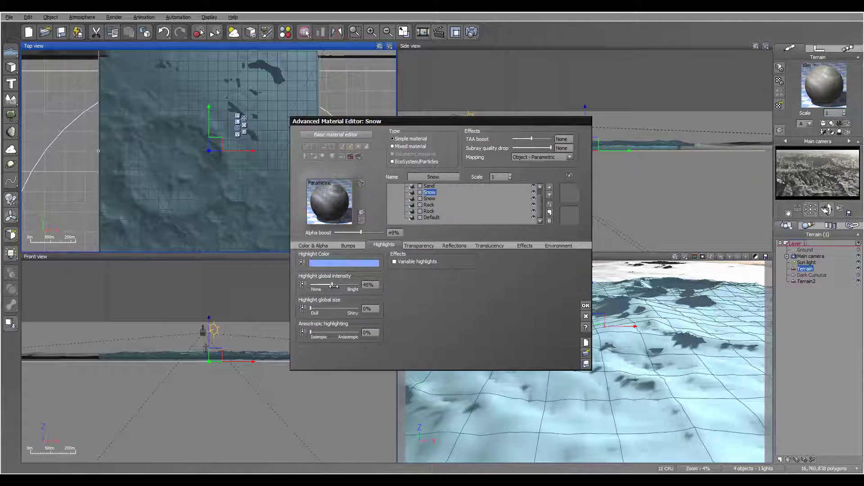
left_click(586, 306)
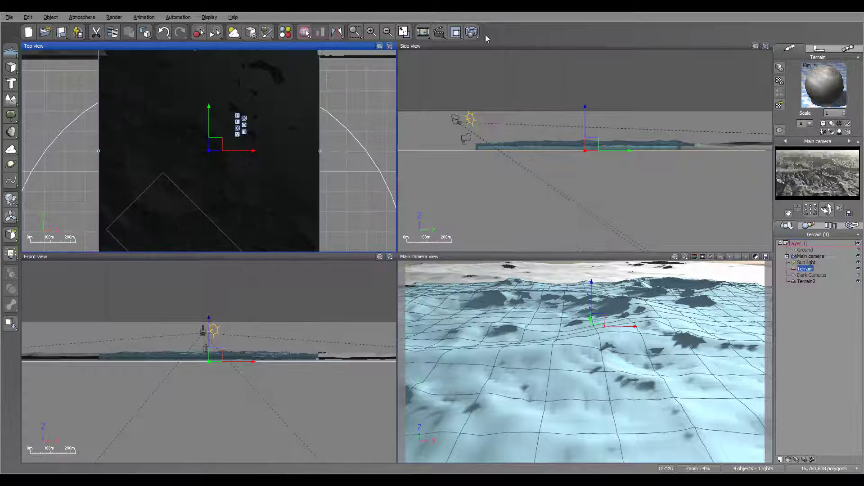
- Render the main camera view to screen with the Final quality preset at 1600x900 and accept the post-render options
left_click(472, 31)
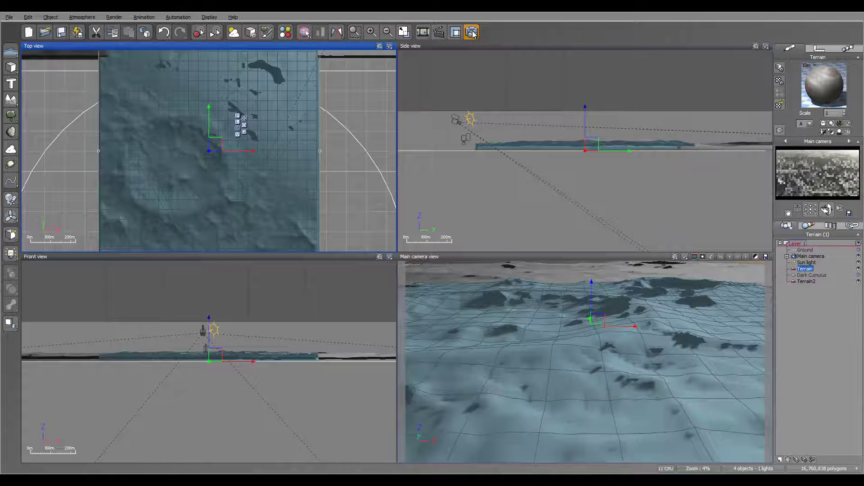
left_click(471, 31)
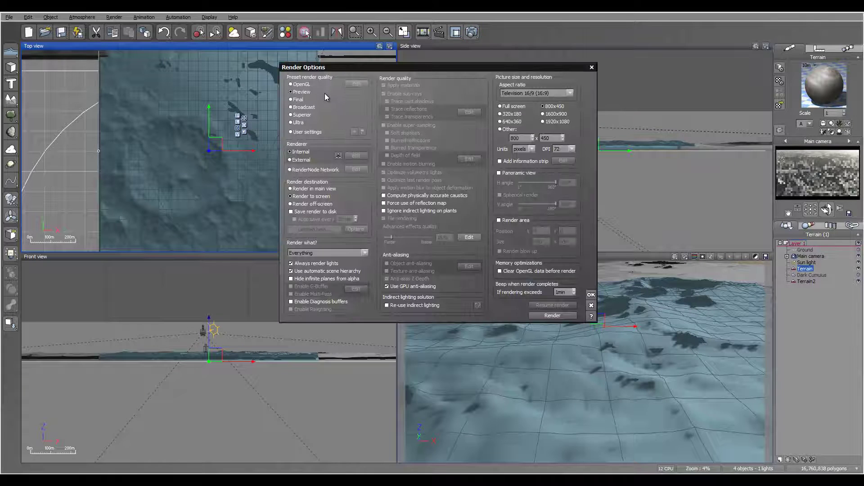
left_click(297, 100)
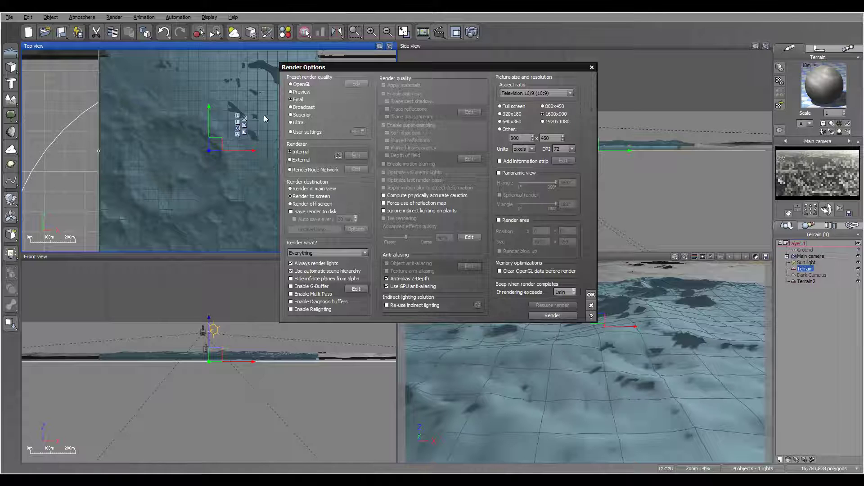
left_click(553, 315)
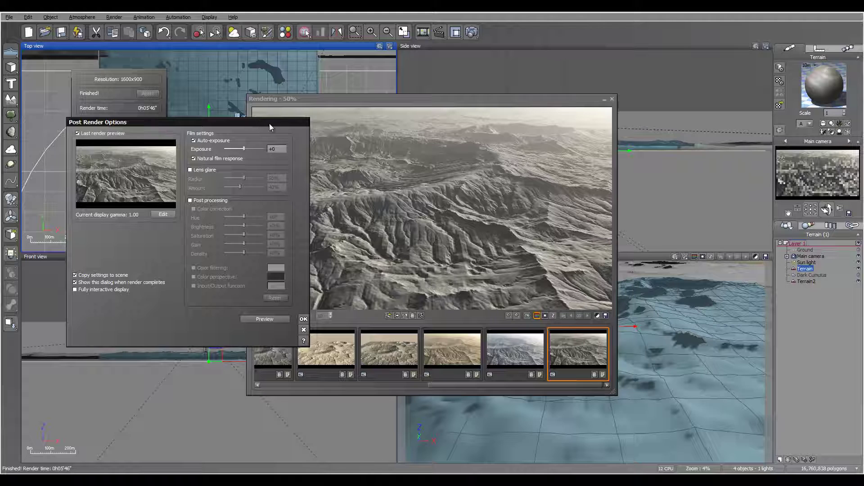
left_click(304, 320)
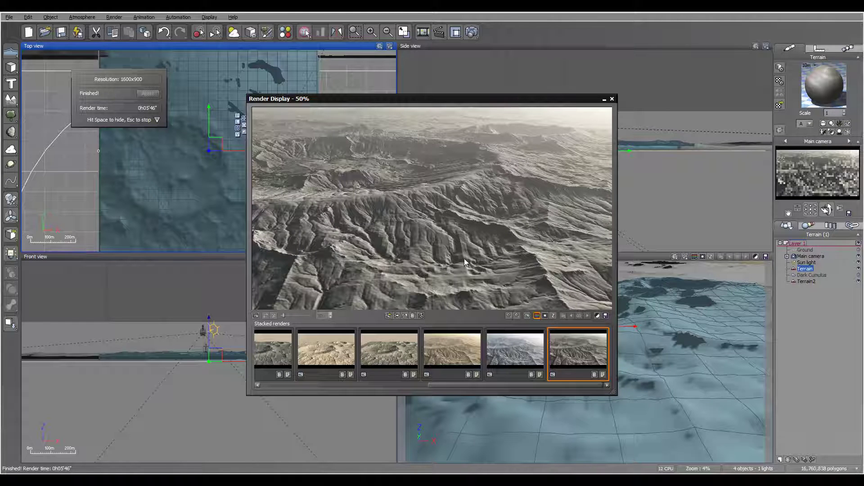
- Switch to the browser with the Geekatplay Epic Landscapes, Space edition page and view its moon crater preview image enlarged
key("alt+Tab")
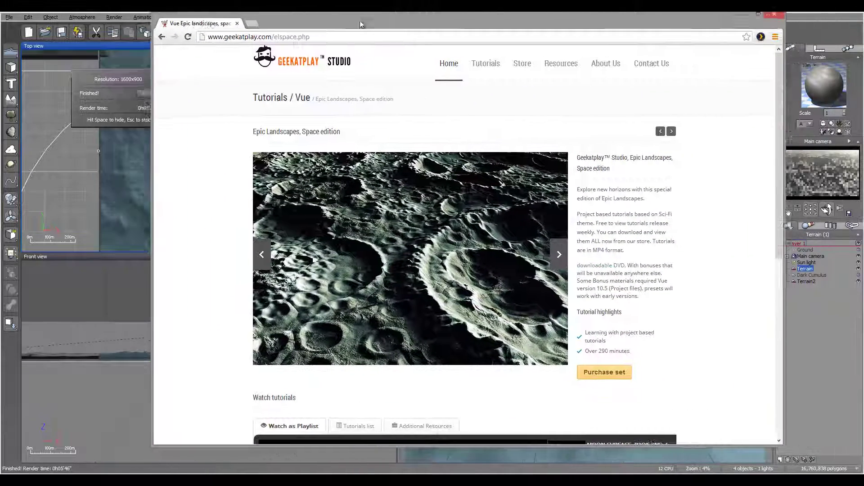
left_click_drag(360, 20, 322, 24)
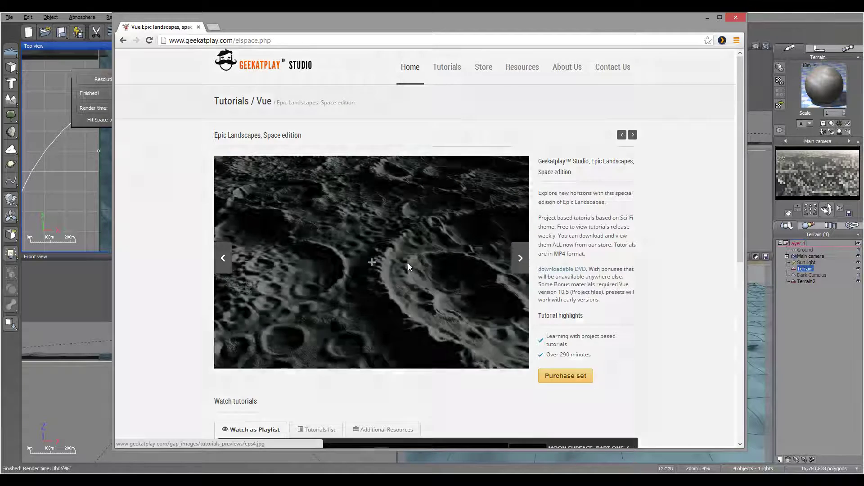
left_click(408, 266)
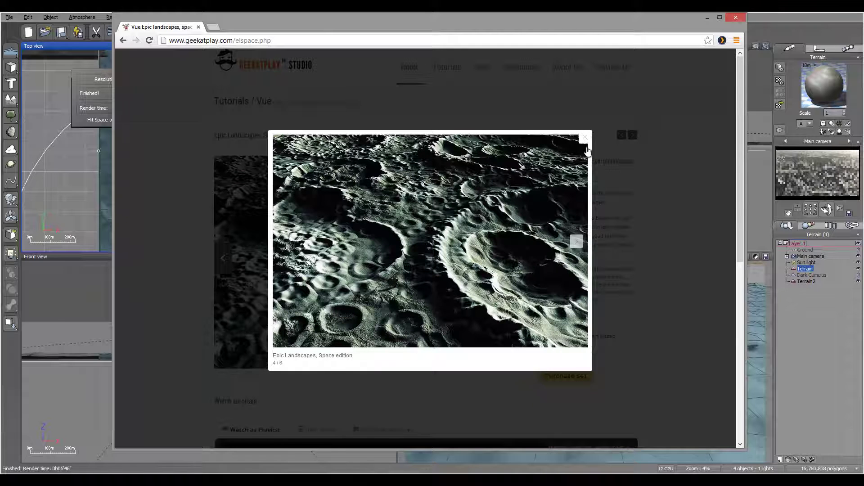
left_click(585, 140)
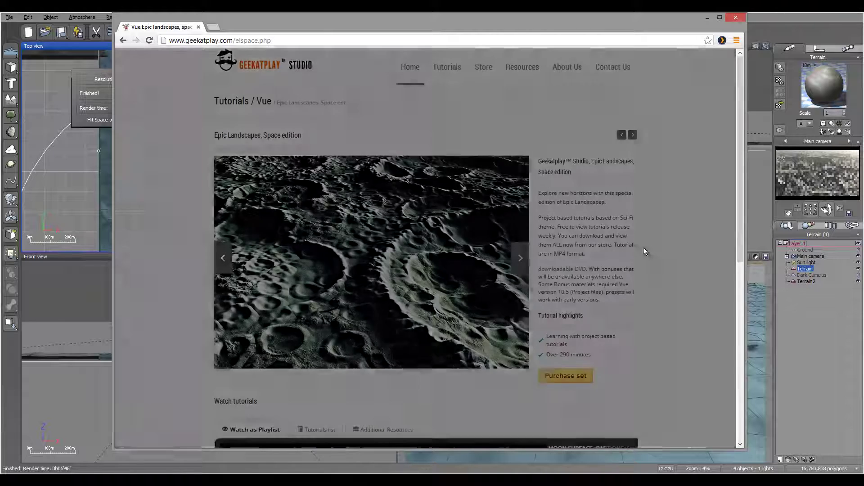